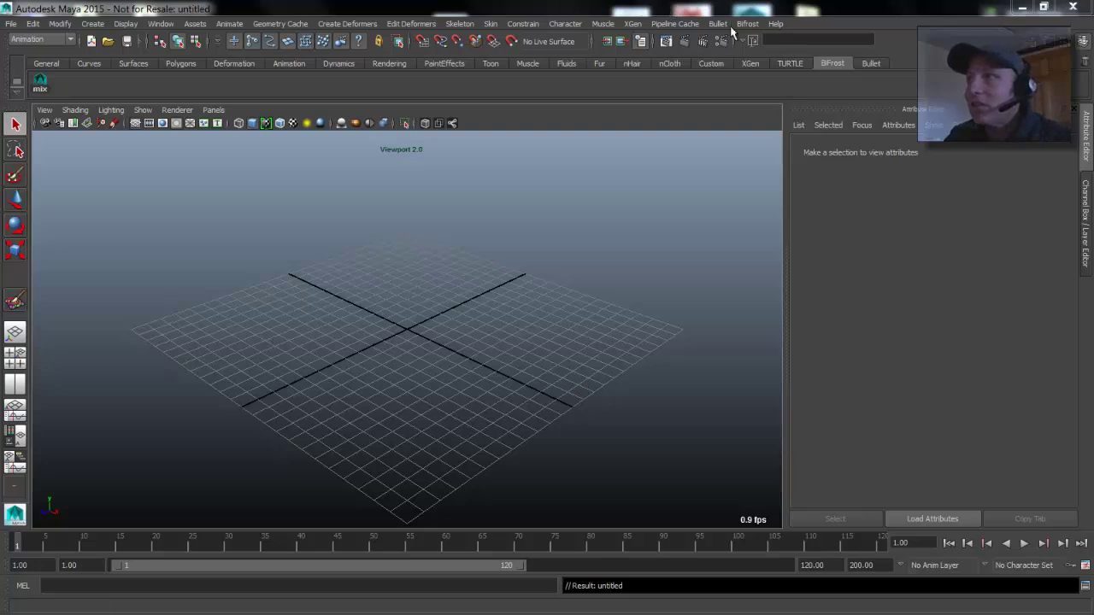
# Enable Write Color Sets in the options for exporting a selection to Alembic and minimize the export window
pyautogui.click(632, 23)
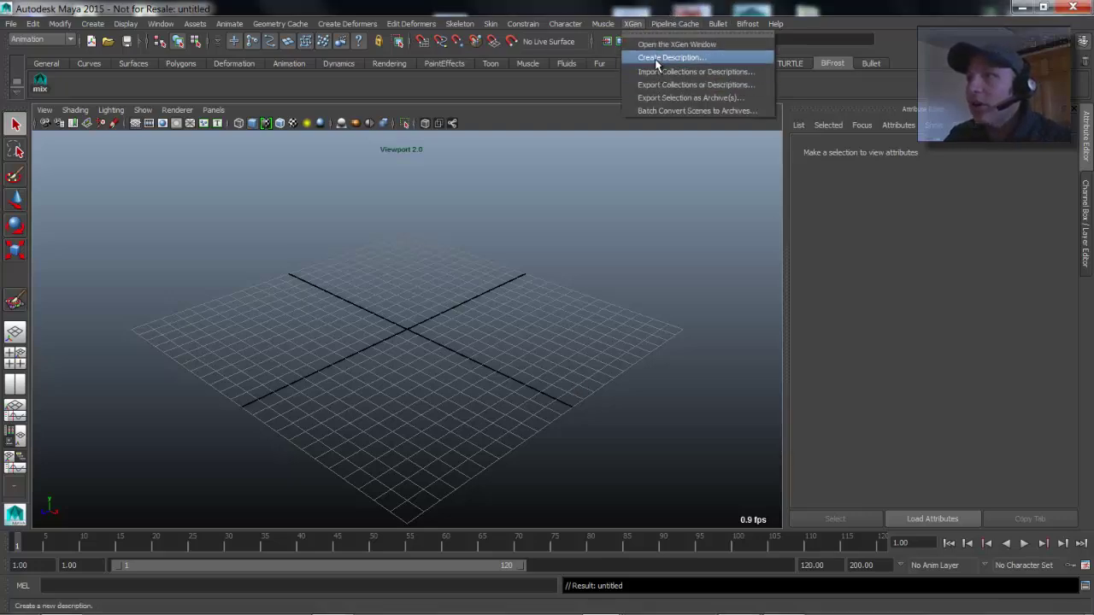
pyautogui.moveTo(685, 28)
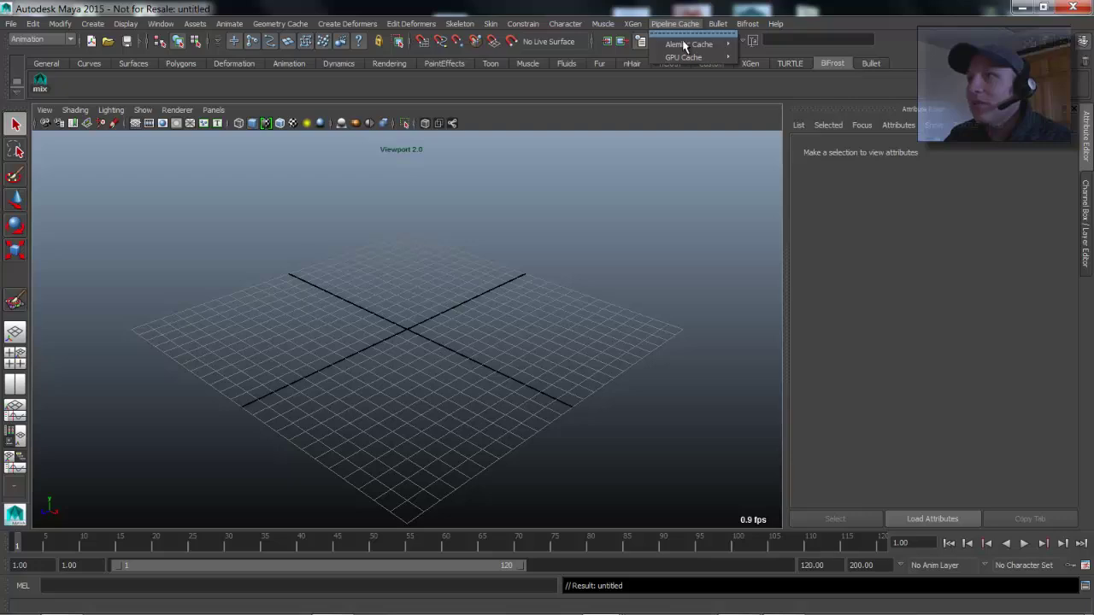
pyautogui.moveTo(722, 44)
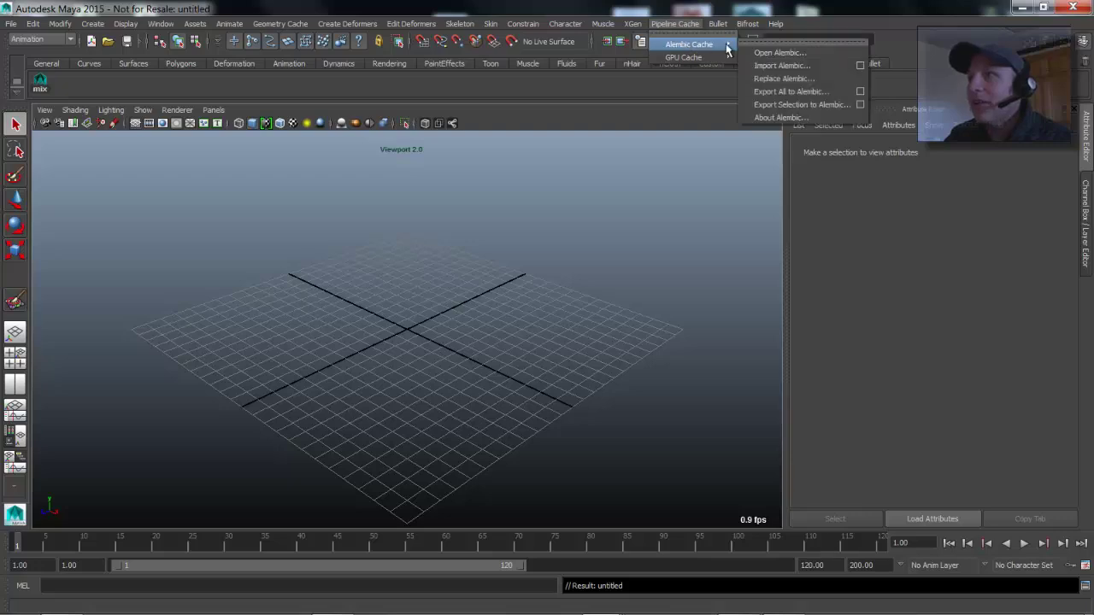
pyautogui.click(859, 104)
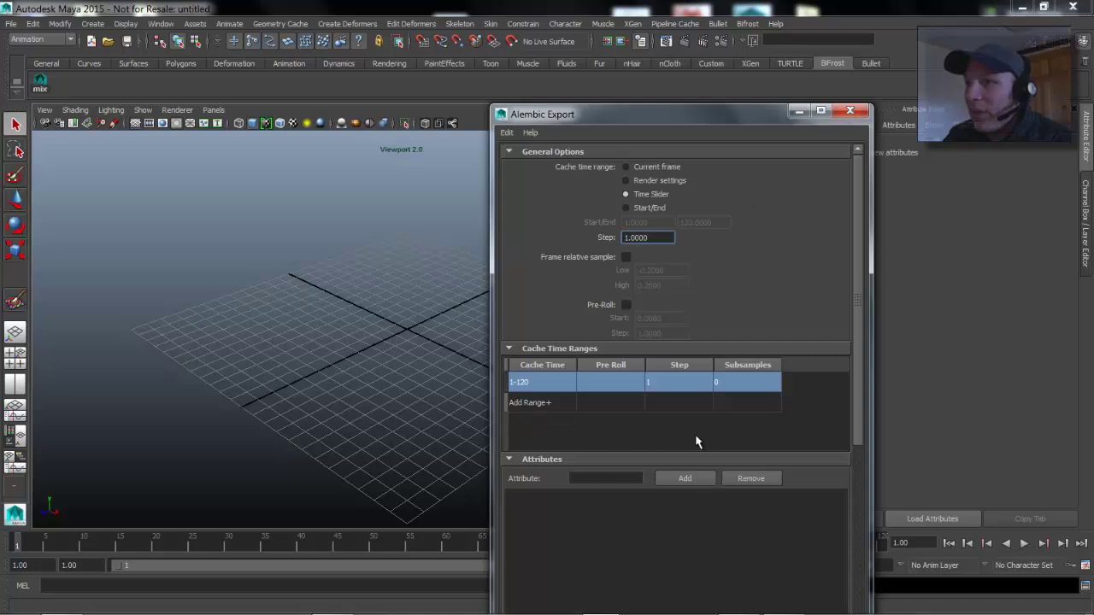
pyautogui.moveTo(862, 340); pyautogui.dragTo(865, 564)
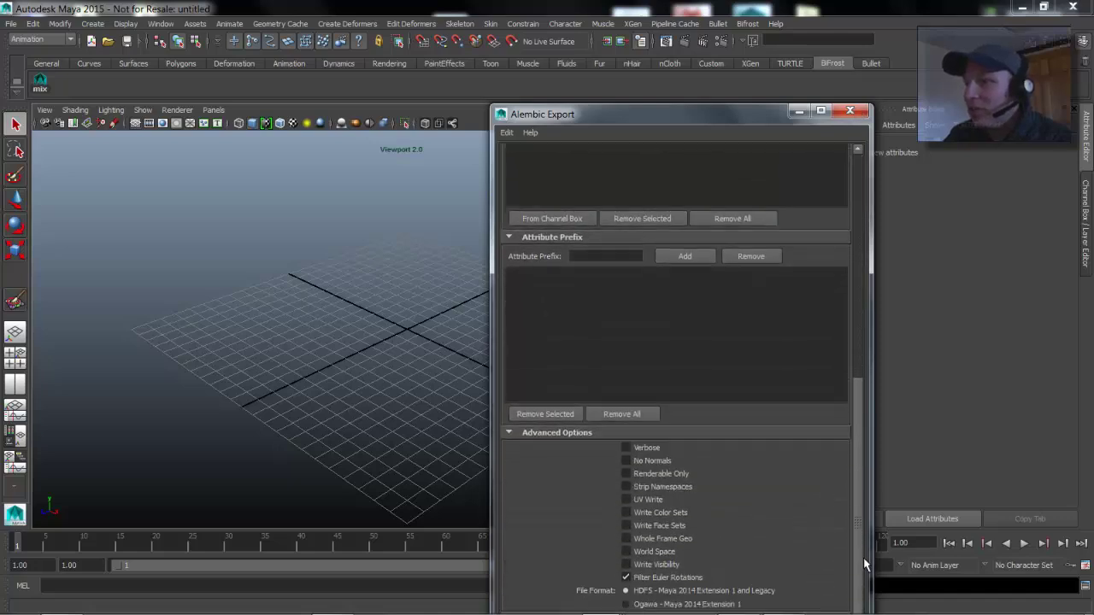
pyautogui.click(626, 513)
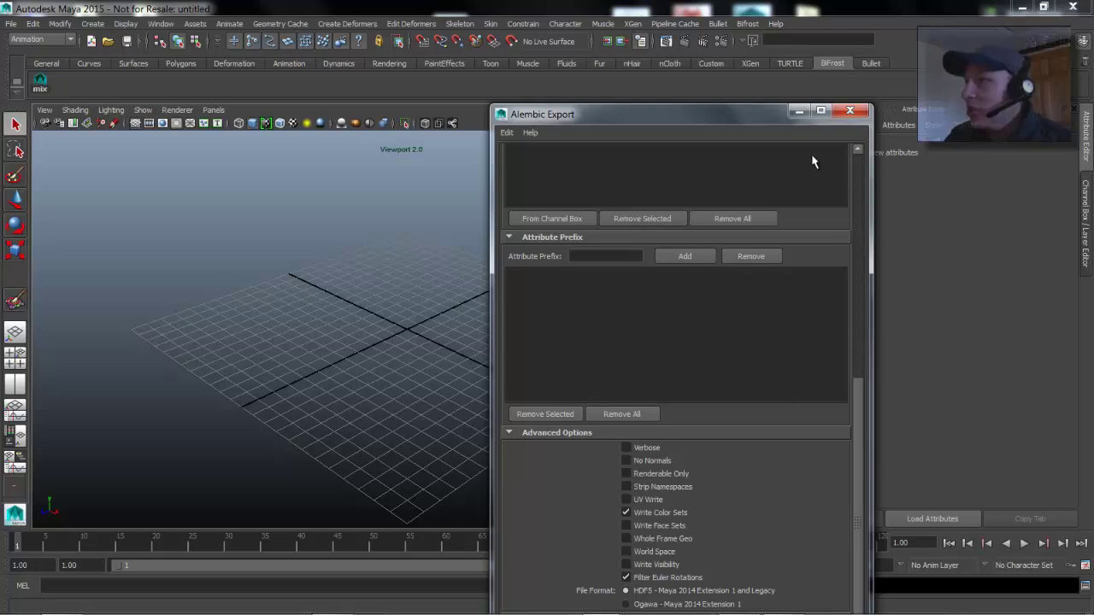
pyautogui.click(796, 112)
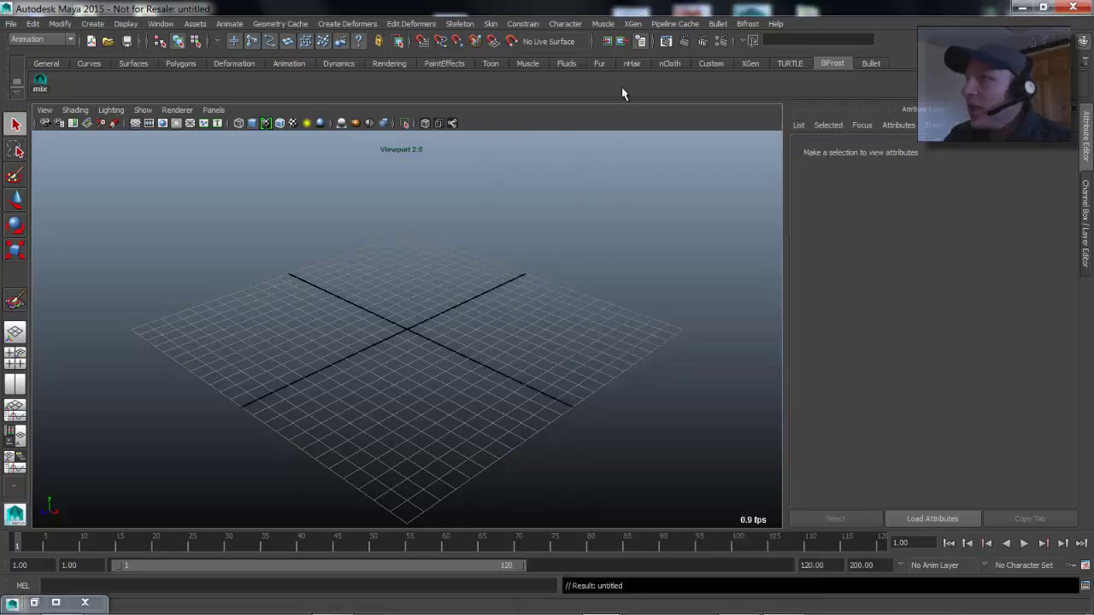
# Import the Alembic cache web_image.abc into the scene
pyautogui.click(629, 25)
pyautogui.click(674, 23)
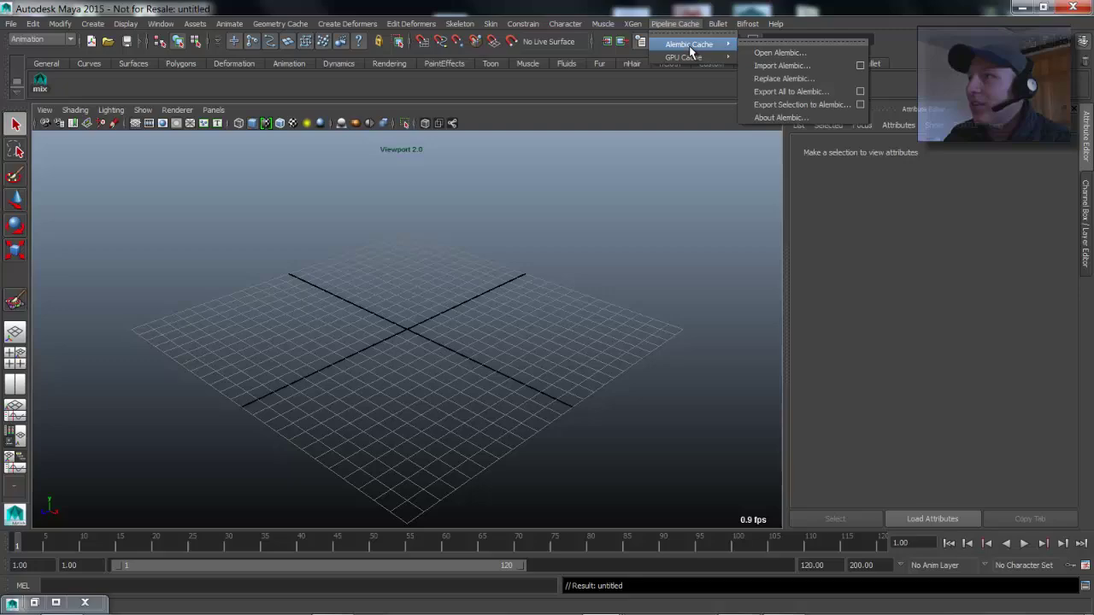
pyautogui.click(780, 65)
pyautogui.click(287, 143)
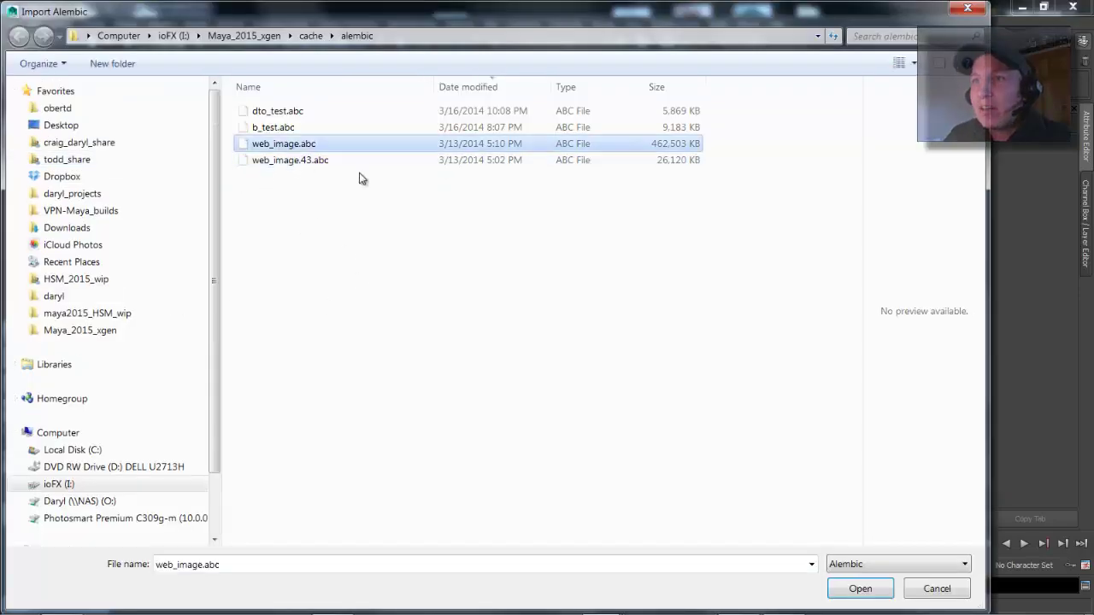
pyautogui.click(859, 589)
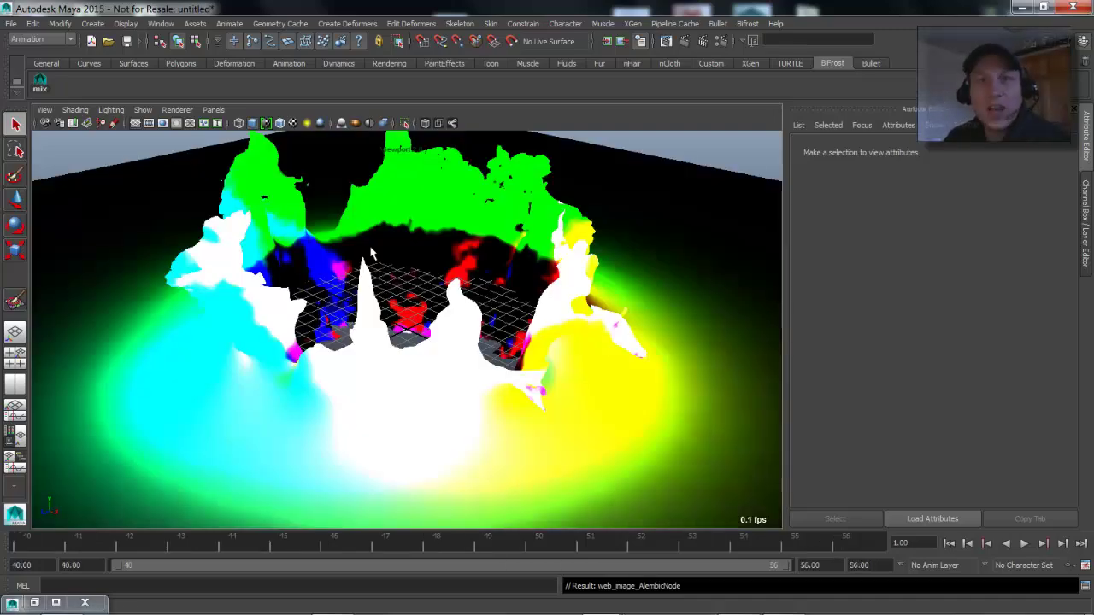
# Display the bifrostVorticity color set on the imported splash mesh
pyautogui.keyDown('alt'); pyautogui.moveTo(385, 307); pyautogui.dragTo(199, 328); pyautogui.keyUp('alt')
pyautogui.keyDown('alt'); pyautogui.moveTo(351, 333); pyautogui.dragTo(399, 346); pyautogui.keyUp('alt')
pyautogui.moveTo(398, 346)
pyautogui.keyDown('alt'); pyautogui.mouseDown(button='middle')
pyautogui.moveTo(383, 291)
pyautogui.moveTo(393, 328)
pyautogui.mouseUp(button='middle'); pyautogui.keyUp('alt')
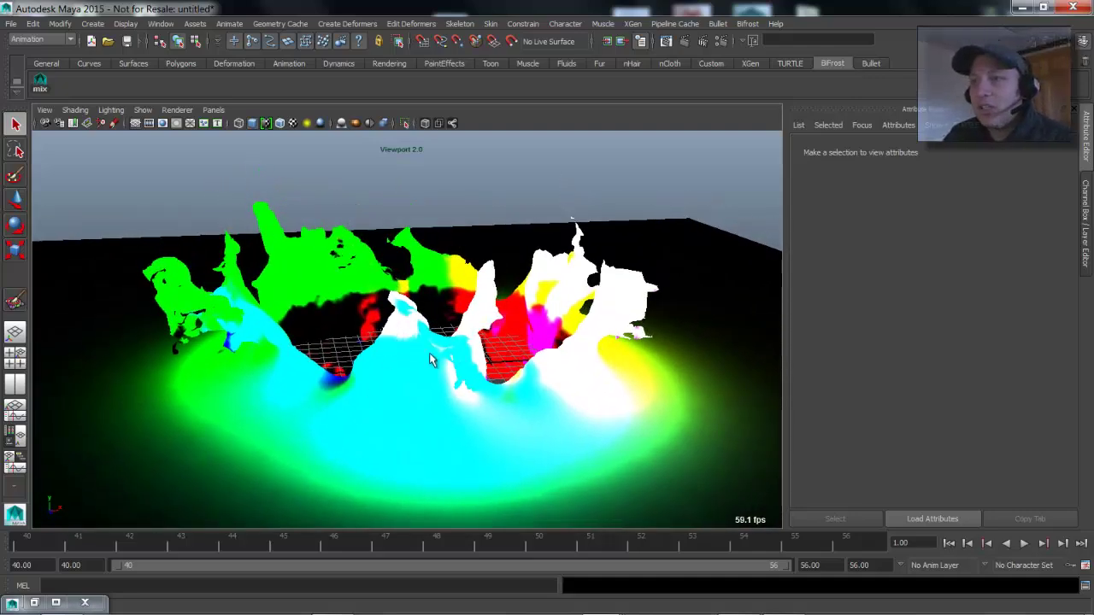
pyautogui.rightClick(404, 359)
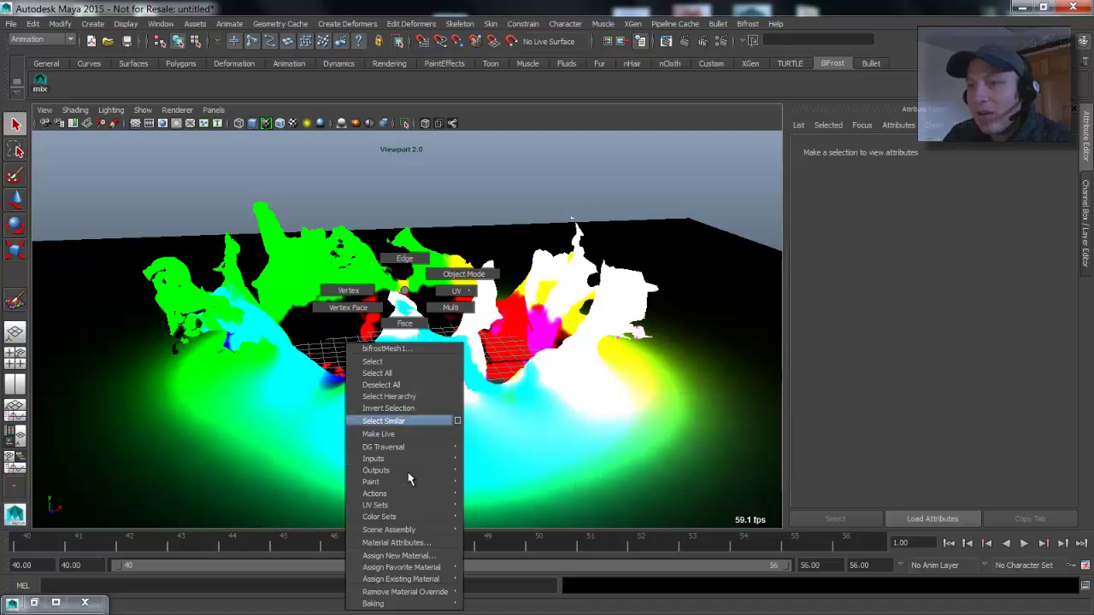
pyautogui.moveTo(402, 506)
pyautogui.moveTo(431, 516)
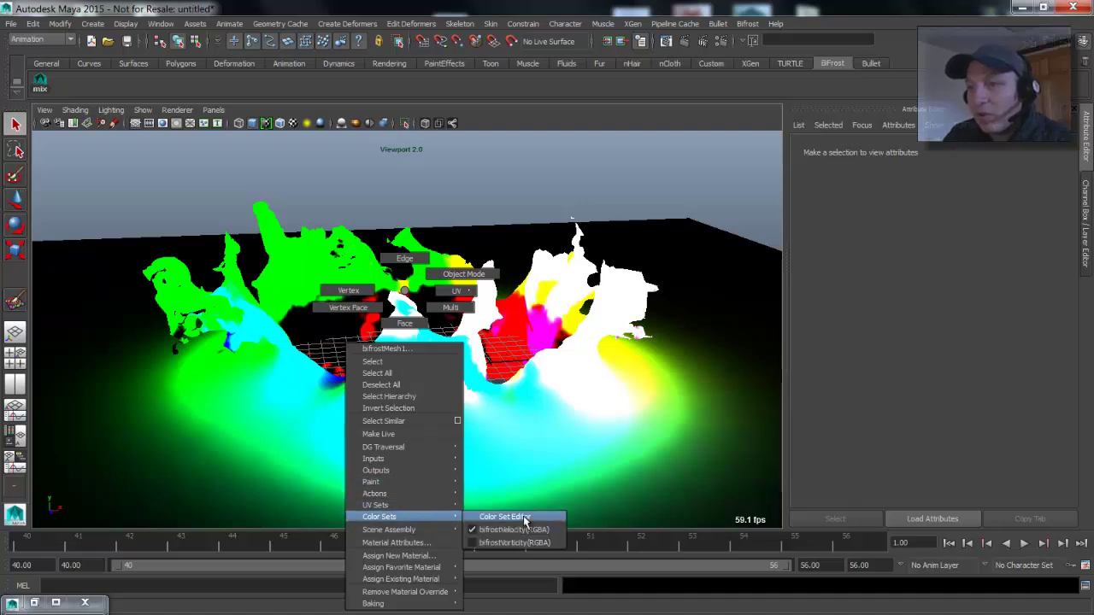
pyautogui.click(526, 543)
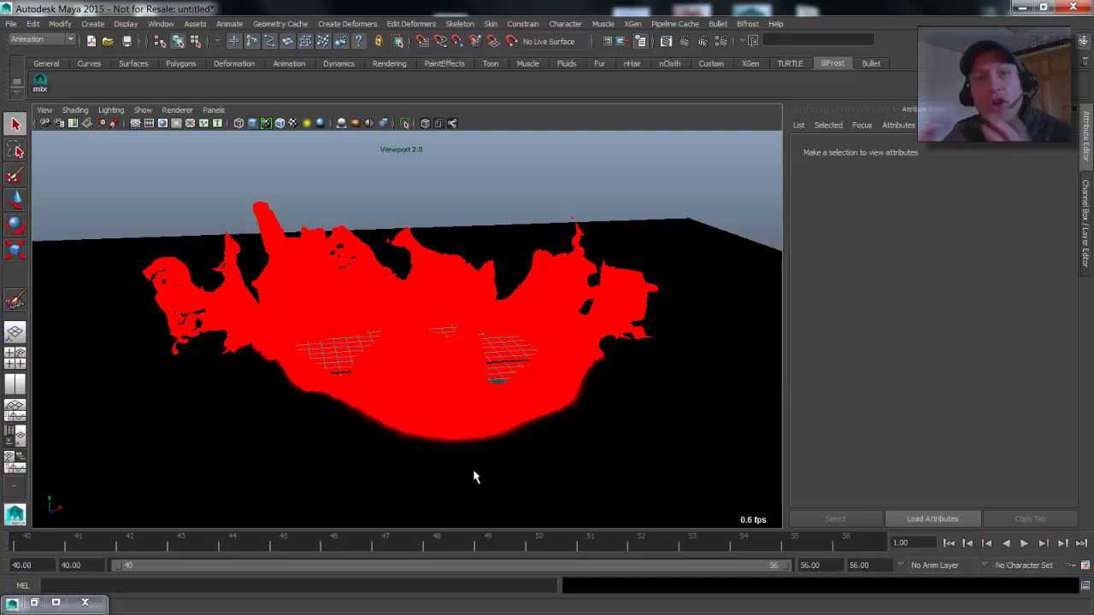
# Switch the splash mesh's displayed color set back to bifrostVelocity
pyautogui.rightClick(441, 387)
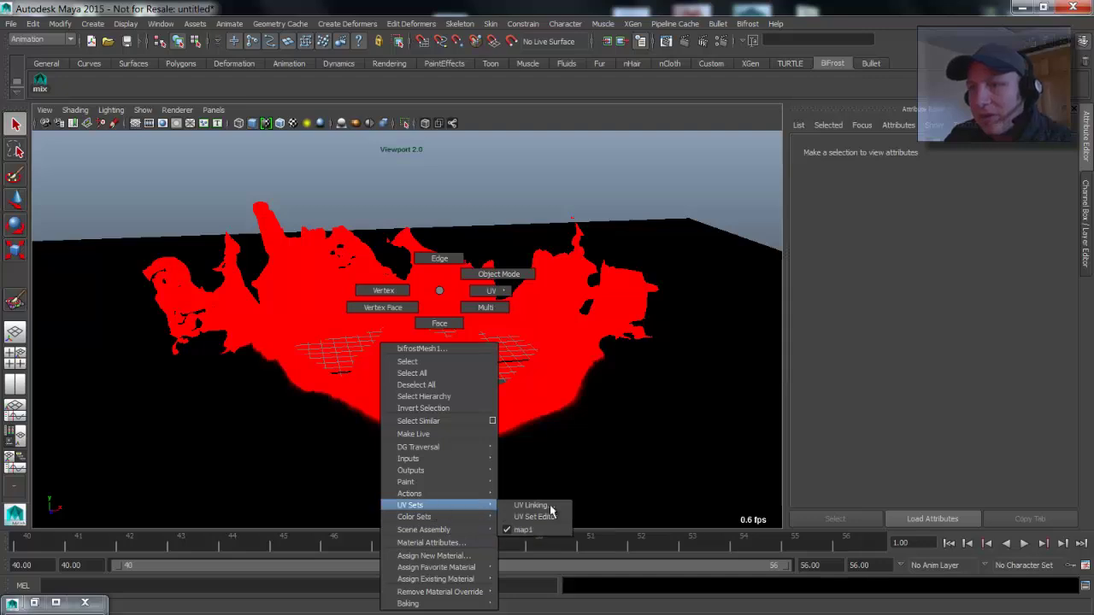
pyautogui.moveTo(453, 532)
pyautogui.moveTo(431, 517)
pyautogui.click(539, 530)
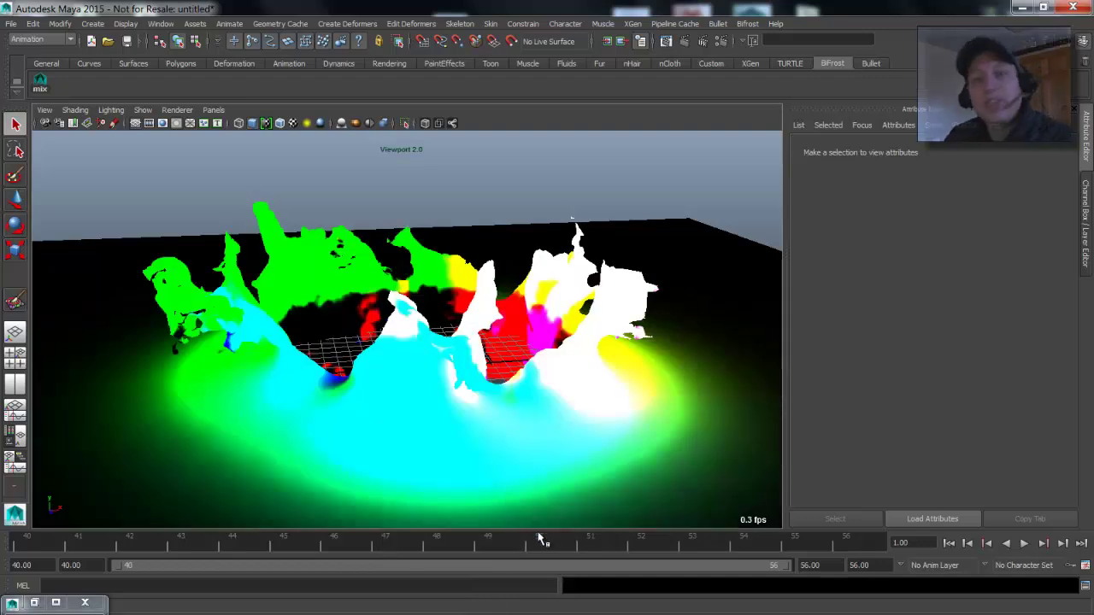
# Frame the splash from its other side, render the perspective view with mental ray, and minimize the Render View
pyautogui.keyDown('alt'); pyautogui.moveTo(508, 415); pyautogui.dragTo(470, 330); pyautogui.keyUp('alt')
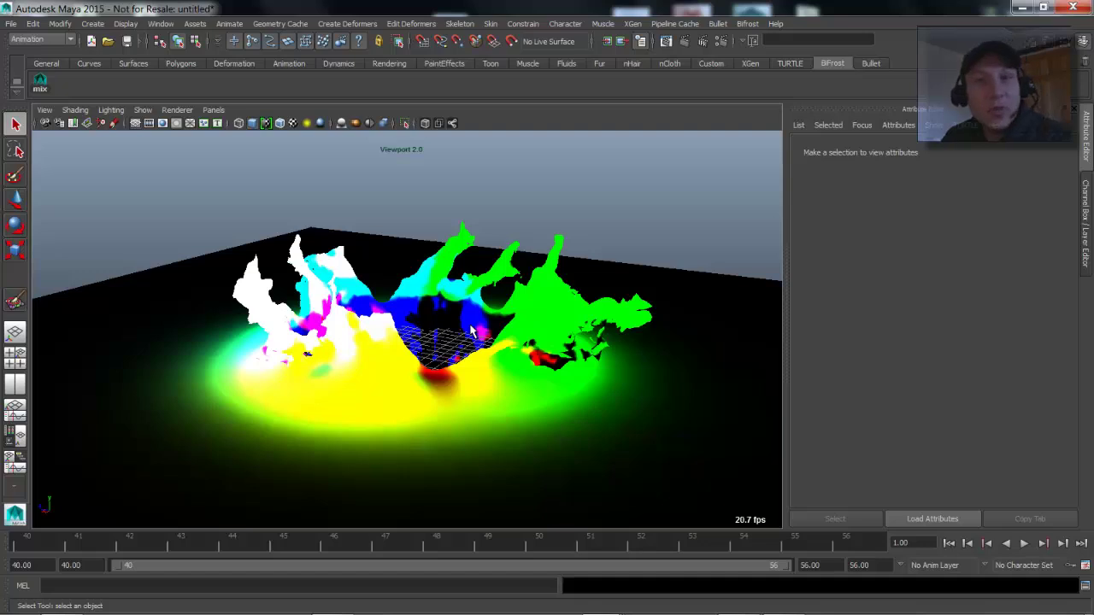
pyautogui.scroll(2, 471, 331)
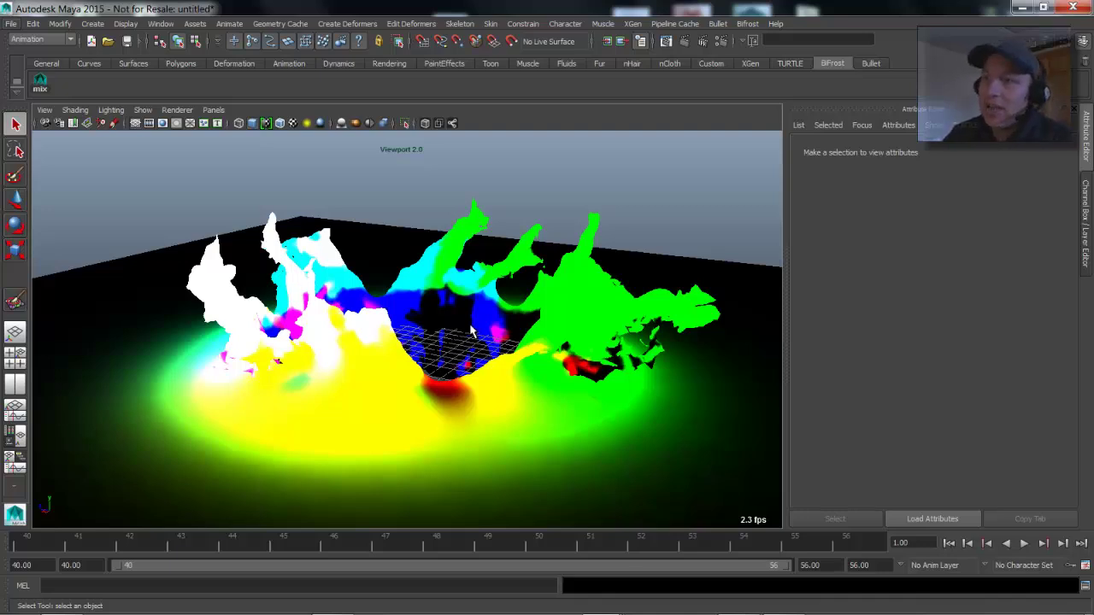
pyautogui.keyDown('alt'); pyautogui.moveTo(450, 325); pyautogui.dragTo(420, 326, button='middle'); pyautogui.keyUp('alt')
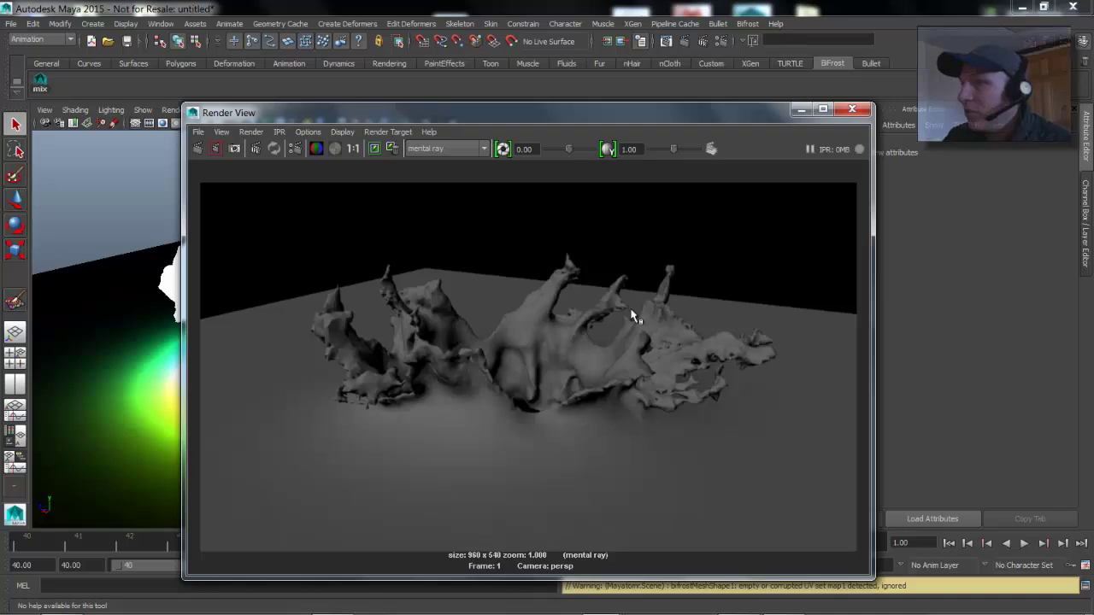
pyautogui.click(801, 110)
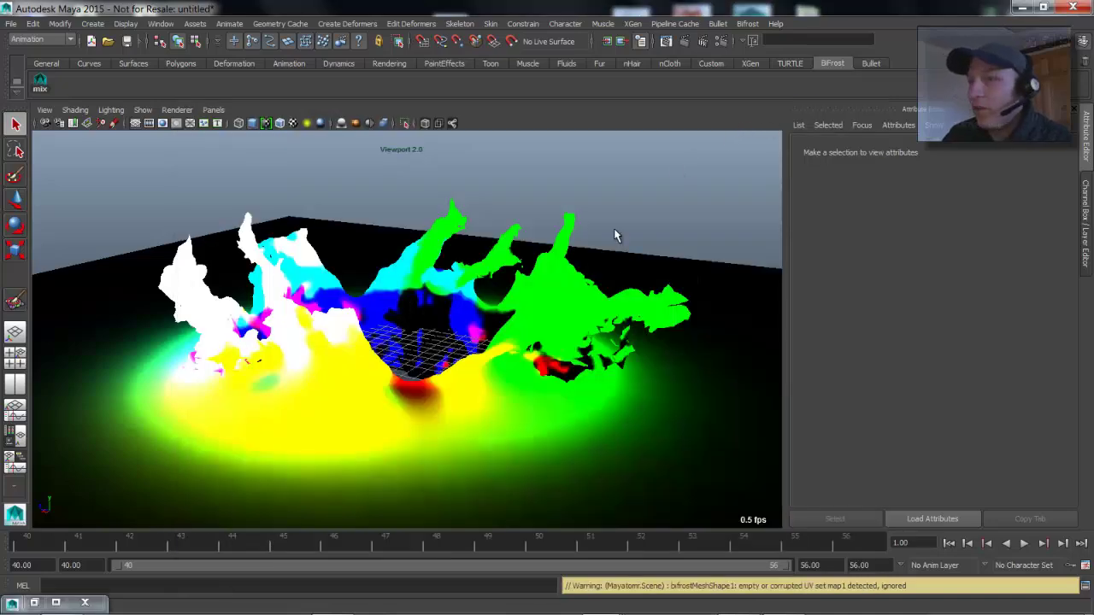
# Assign a new Surface Shader material to the splash mesh and deselect it
pyautogui.click(498, 272)
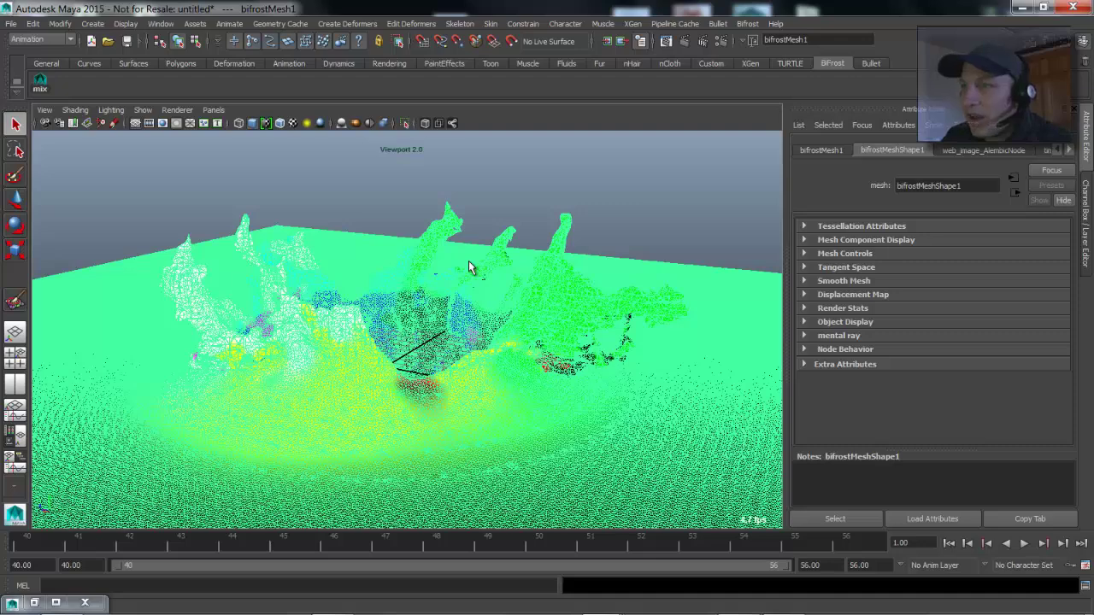
pyautogui.moveTo(468, 261); pyautogui.dragTo(605, 588, button='right')
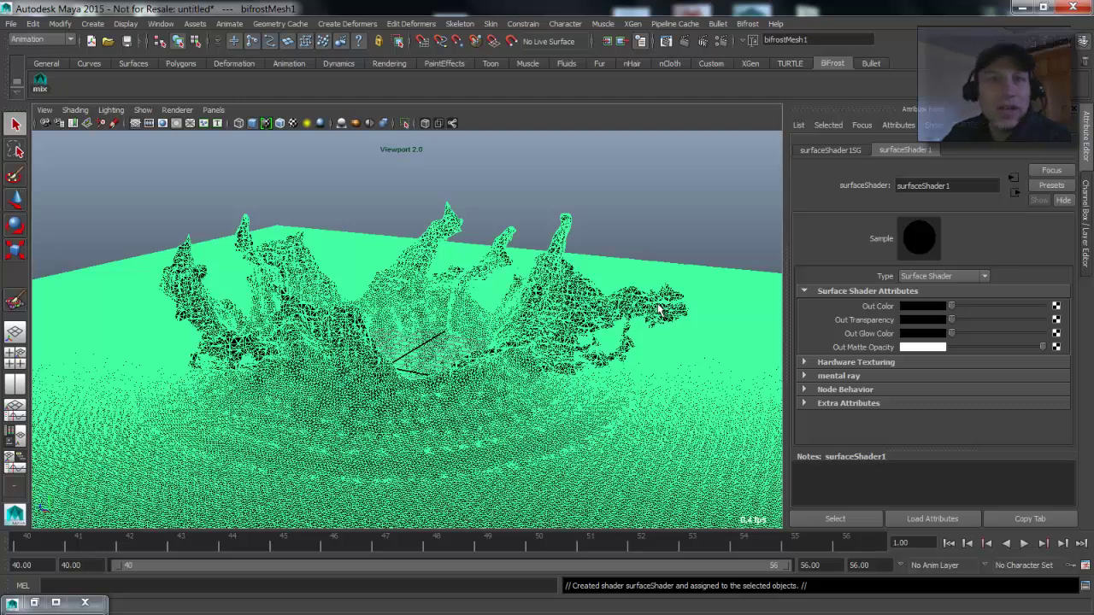
pyautogui.click(624, 220)
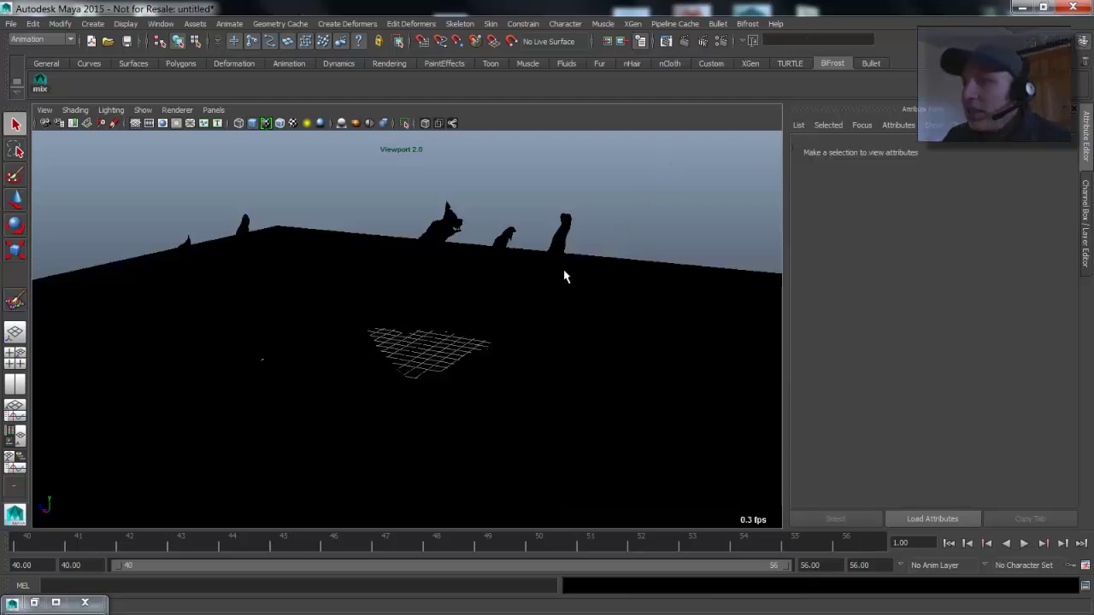
# Map the Out Color of the mesh's Surface Shader with a mental ray mentalrayVertexColors texture
pyautogui.click(564, 272)
pyautogui.click(1070, 151)
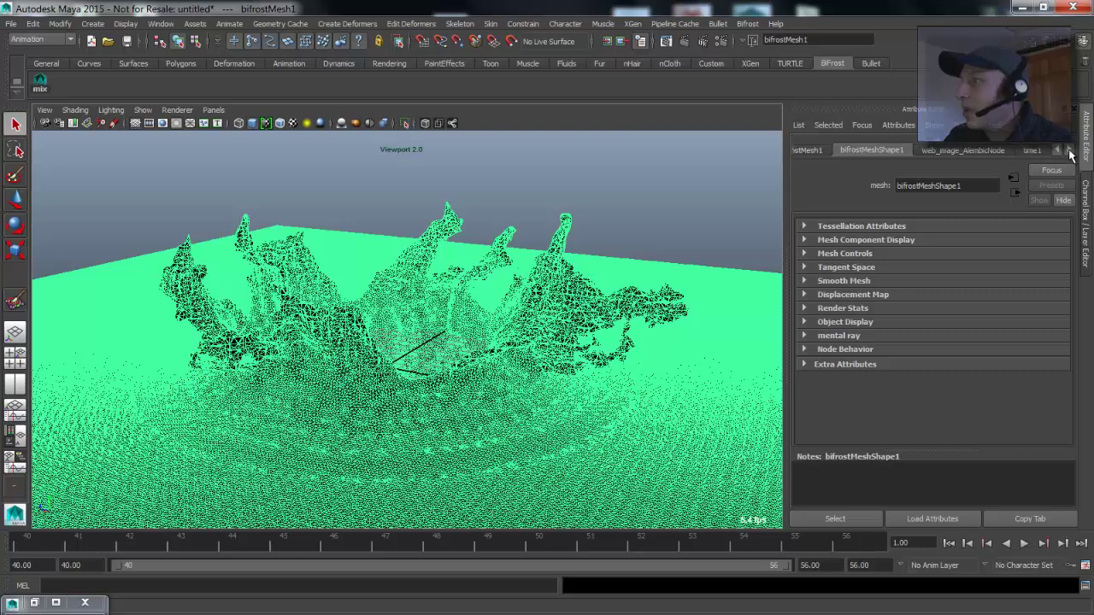
pyautogui.click(1069, 152)
pyautogui.click(1013, 150)
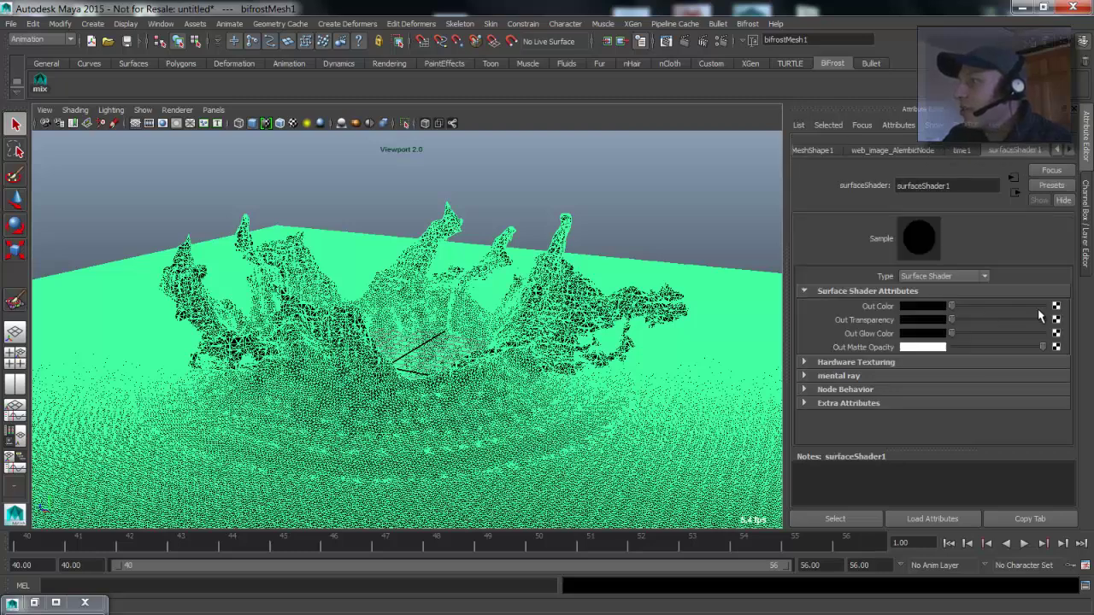
pyautogui.click(1057, 308)
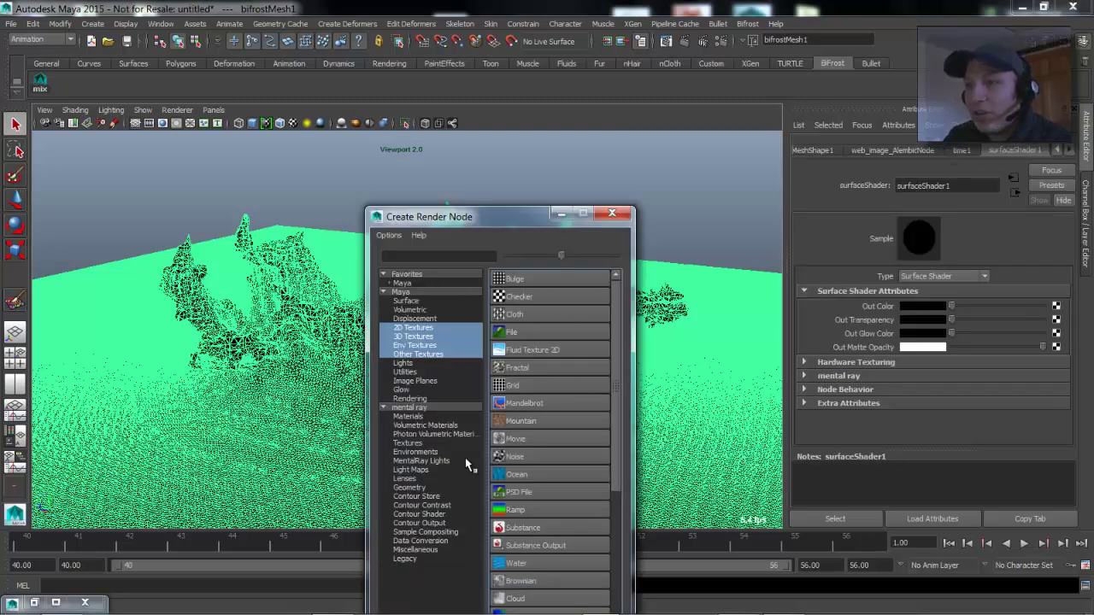
pyautogui.click(409, 444)
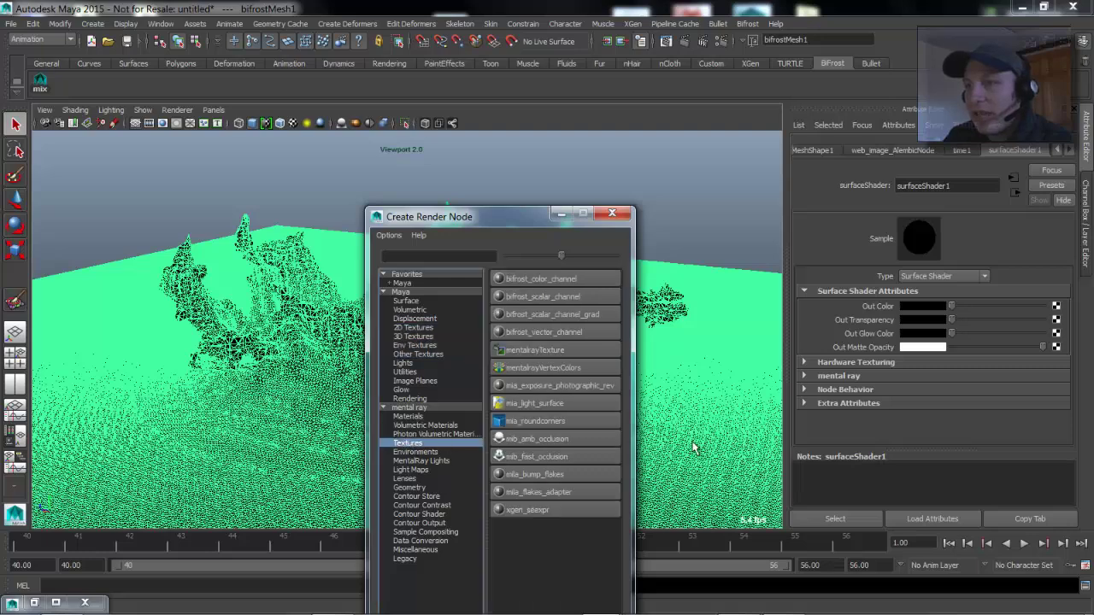
pyautogui.click(547, 369)
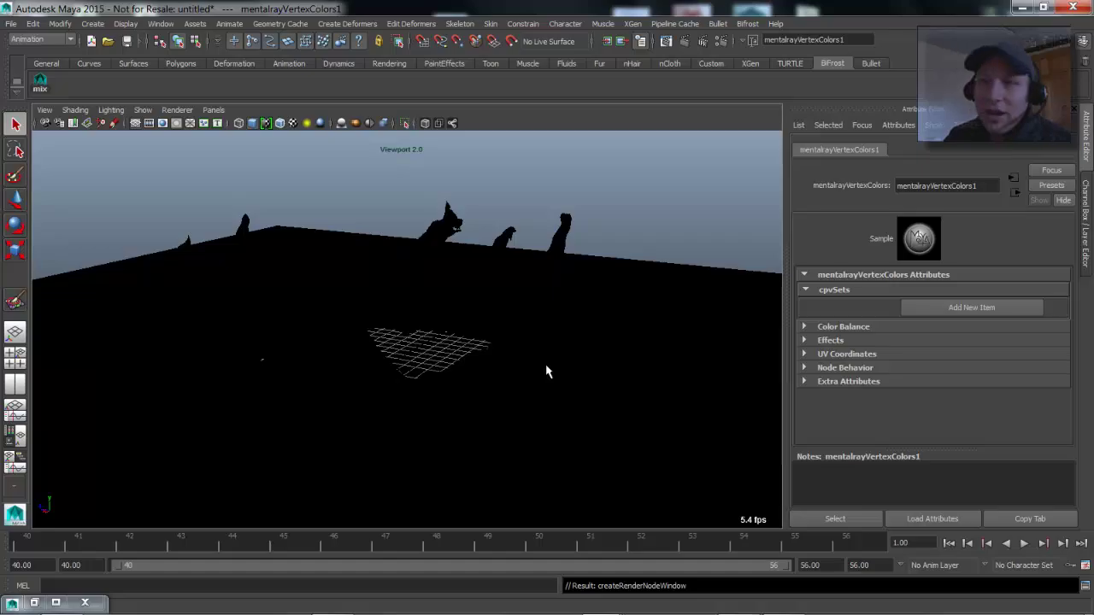
# With the splash mesh selected, switch to the layout combining Hypershade, node graph and perspective view, and enlarge the node graph
pyautogui.keyDown('alt'); pyautogui.moveTo(408, 352); pyautogui.dragTo(435, 346, button='middle'); pyautogui.keyUp('alt')
pyautogui.click(374, 309)
pyautogui.keyDown('alt'); pyautogui.moveTo(374, 309); pyautogui.dragTo(289, 320, button='middle'); pyautogui.keyUp('alt')
pyautogui.keyDown('alt'); pyautogui.moveTo(289, 321); pyautogui.dragTo(349, 333); pyautogui.keyUp('alt')
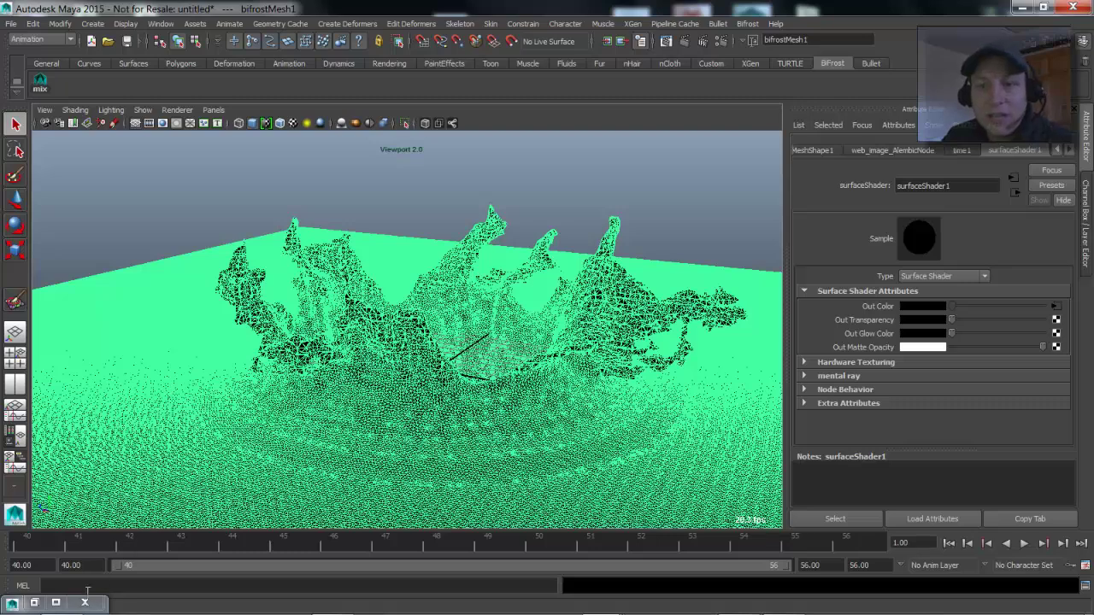
pyautogui.click(22, 461)
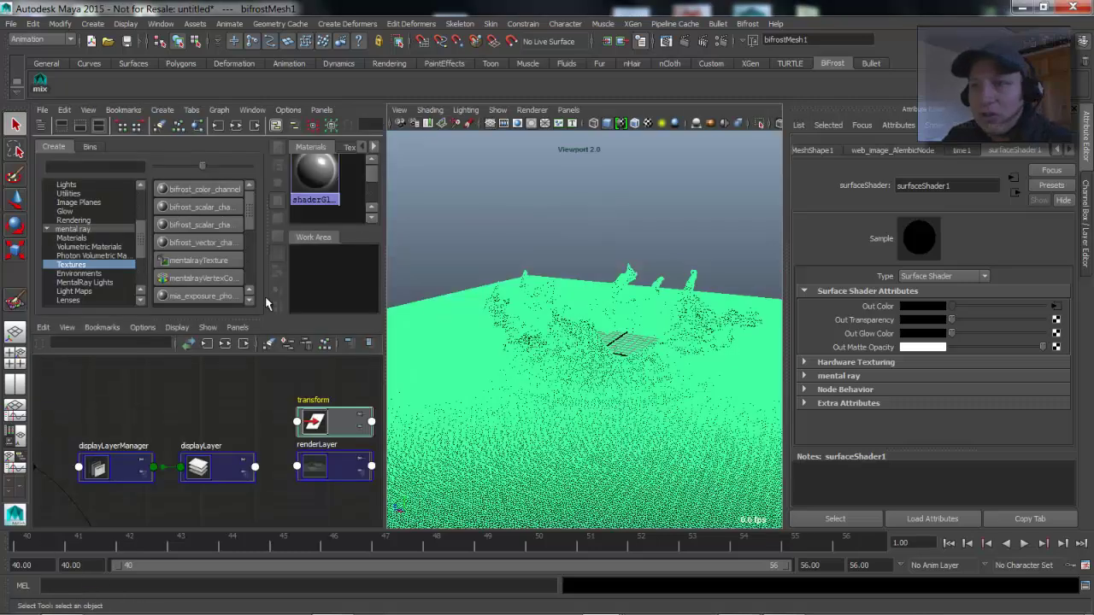
pyautogui.moveTo(172, 317); pyautogui.dragTo(177, 133)
# Spread out the AlembicNode, mesh and mentalrayVertexColors nodes in the graph so their connections are easy to follow
pyautogui.keyDown('alt'); pyautogui.moveTo(210, 430); pyautogui.dragTo(337, 244, button='middle'); pyautogui.keyUp('alt')
pyautogui.moveTo(279, 330); pyautogui.dragTo(87, 232)
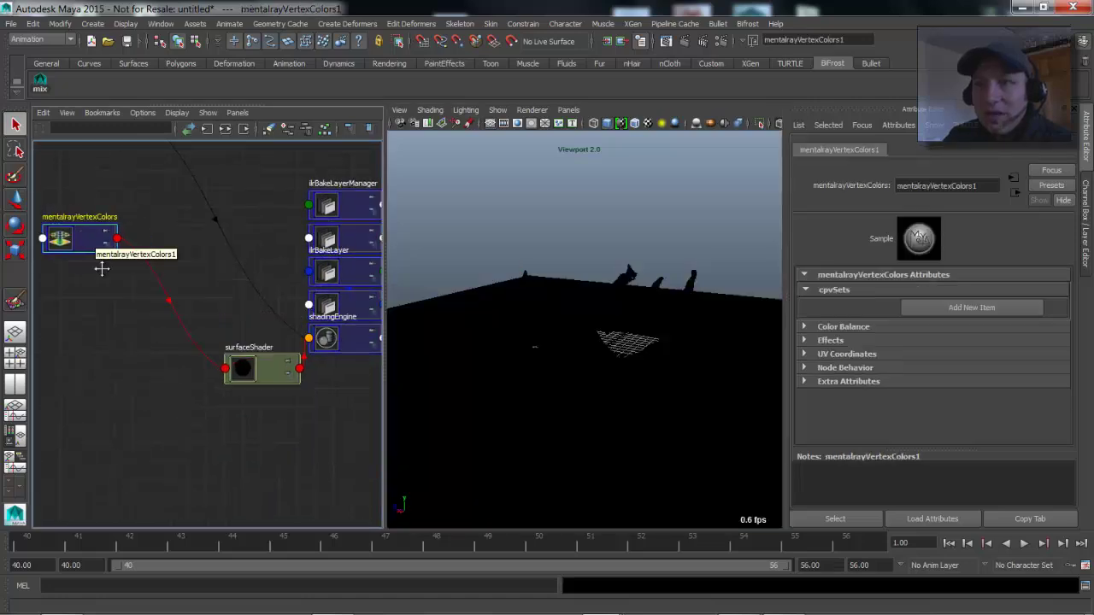
pyautogui.keyDown('alt'); pyautogui.moveTo(213, 398); pyautogui.dragTo(282, 471, button='middle'); pyautogui.keyUp('alt')
pyautogui.keyDown('alt'); pyautogui.moveTo(172, 195); pyautogui.dragTo(188, 320, button='middle'); pyautogui.keyUp('alt')
pyautogui.moveTo(178, 307); pyautogui.dragTo(148, 332)
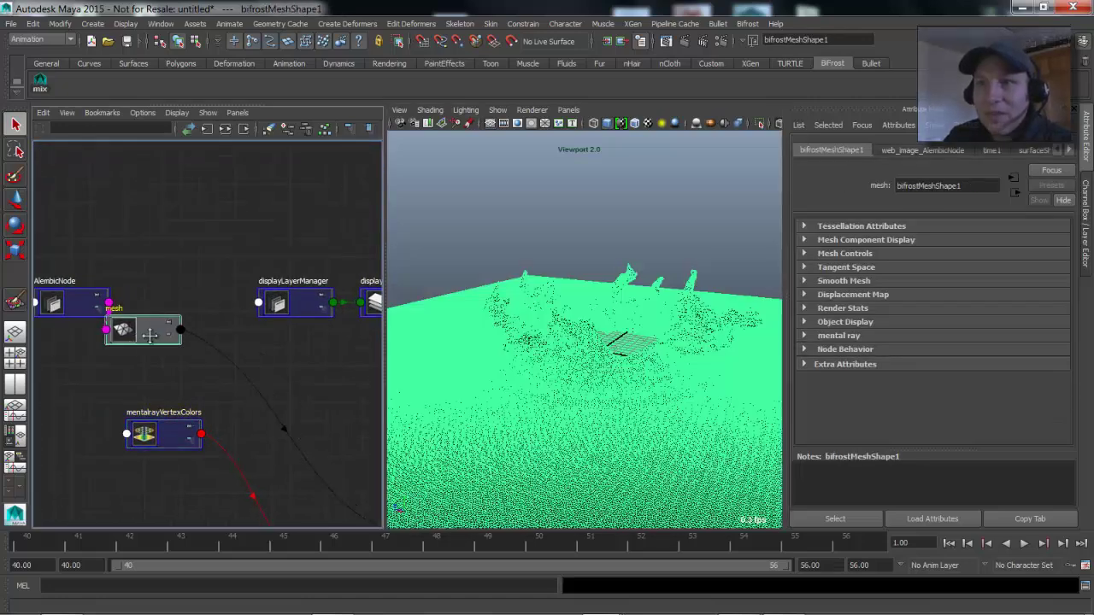
pyautogui.keyDown('alt'); pyautogui.moveTo(166, 464); pyautogui.dragTo(263, 383, button='middle'); pyautogui.keyUp('alt')
pyautogui.moveTo(161, 226); pyautogui.dragTo(12, 261)
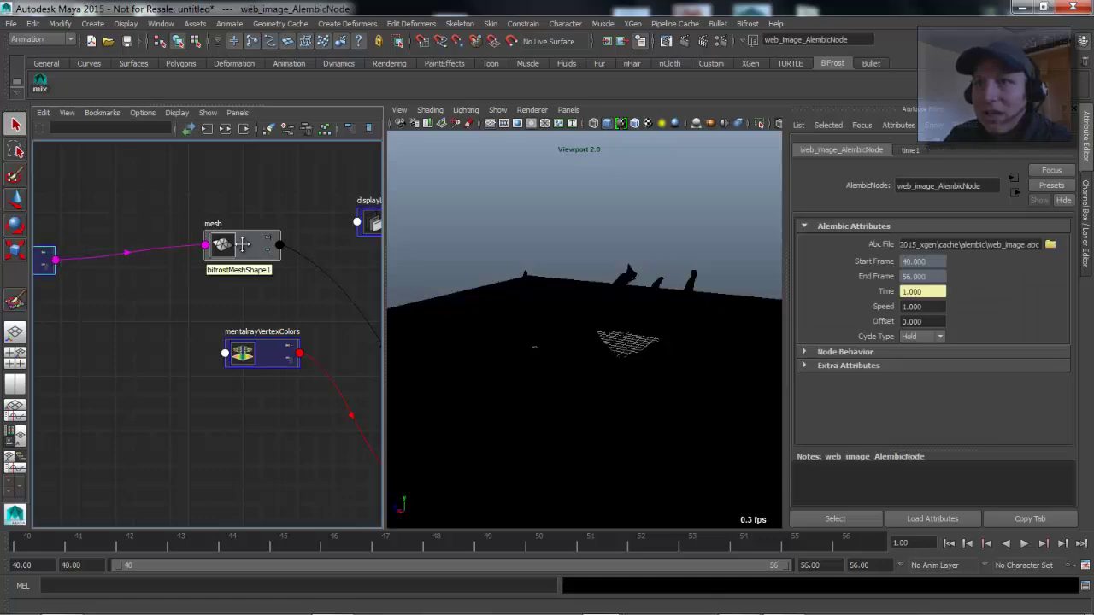
pyautogui.moveTo(231, 245); pyautogui.dragTo(116, 252)
pyautogui.moveTo(264, 351); pyautogui.dragTo(341, 272)
pyautogui.keyDown('alt'); pyautogui.moveTo(216, 312); pyautogui.dragTo(266, 383, button='middle'); pyautogui.keyUp('alt')
# Expand the mesh node to its full attribute list and place the mentalrayVertexColors node beside it
pyautogui.moveTo(169, 333); pyautogui.dragTo(174, 331)
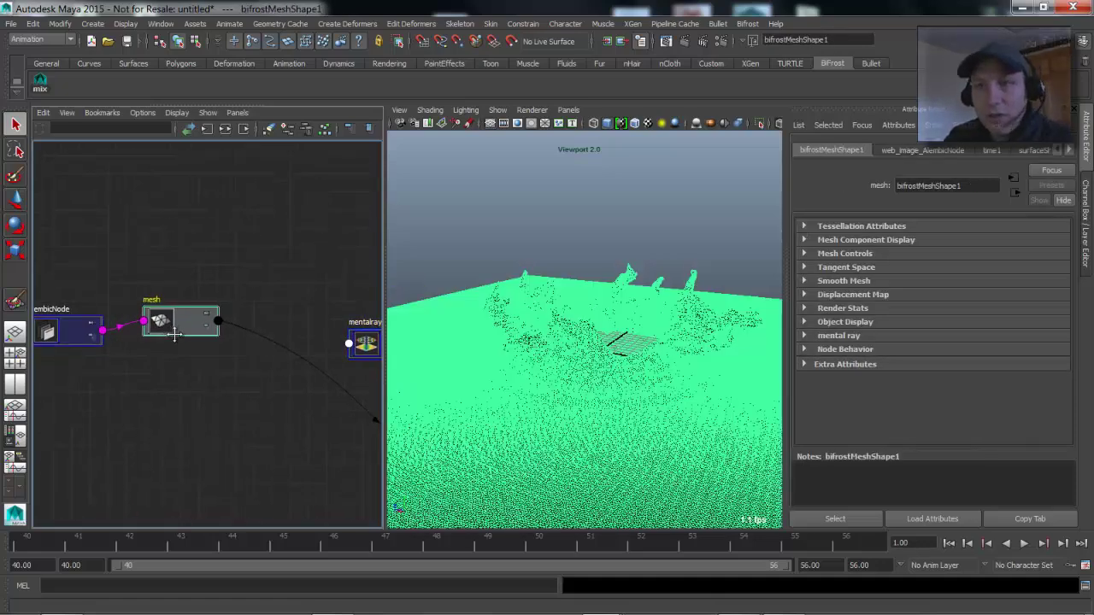
pyautogui.press('3')
pyautogui.keyDown('alt'); pyautogui.moveTo(197, 412); pyautogui.dragTo(149, 333, button='middle'); pyautogui.keyUp('alt')
pyautogui.moveTo(304, 258); pyautogui.dragTo(235, 263)
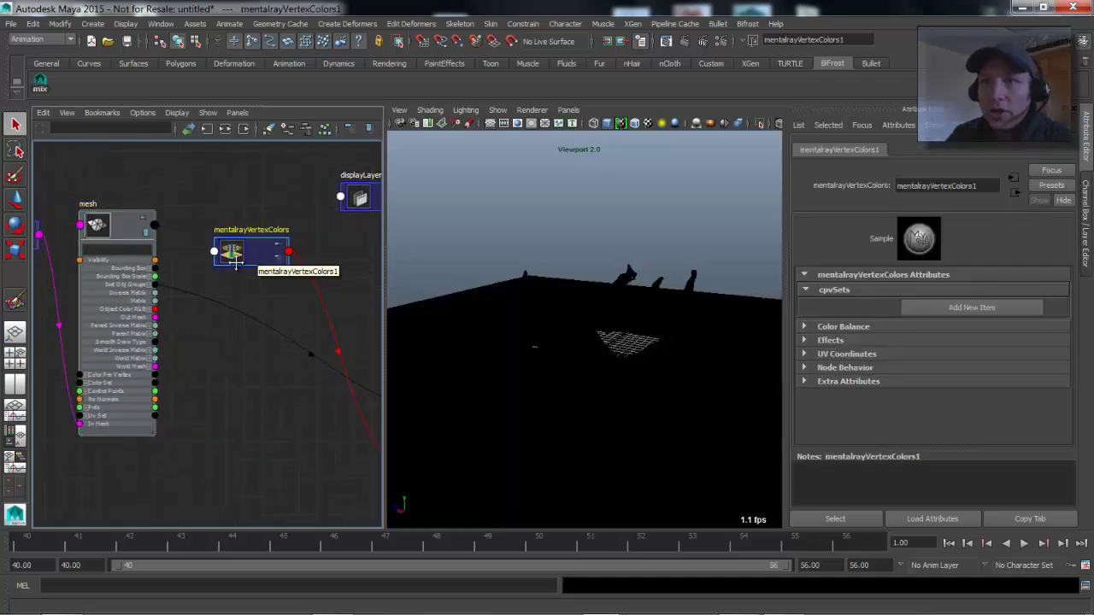
# Expand the mentalrayVertexColors node to its full attribute list and unfold its Cpv Sets attribute
pyautogui.press('3')
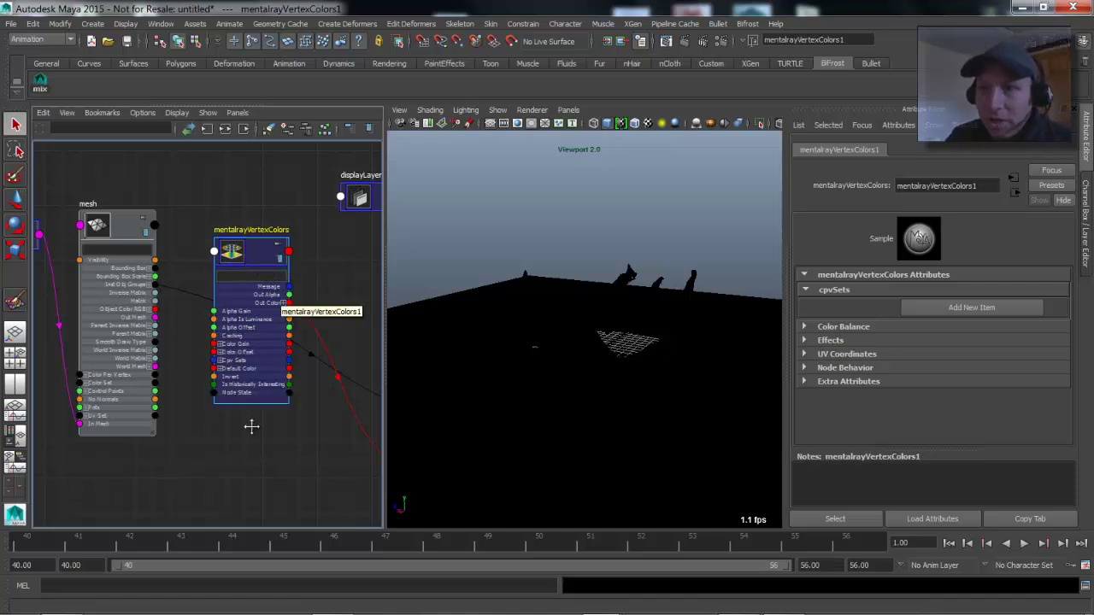
pyautogui.keyDown('alt'); pyautogui.moveTo(251, 427); pyautogui.dragTo(286, 396, button='middle'); pyautogui.keyUp('alt')
pyautogui.keyDown('alt'); pyautogui.moveTo(270, 399); pyautogui.dragTo(333, 392, button='right'); pyautogui.keyUp('alt')
pyautogui.keyDown('alt'); pyautogui.moveTo(296, 396); pyautogui.dragTo(290, 445, button='middle'); pyautogui.keyUp('alt')
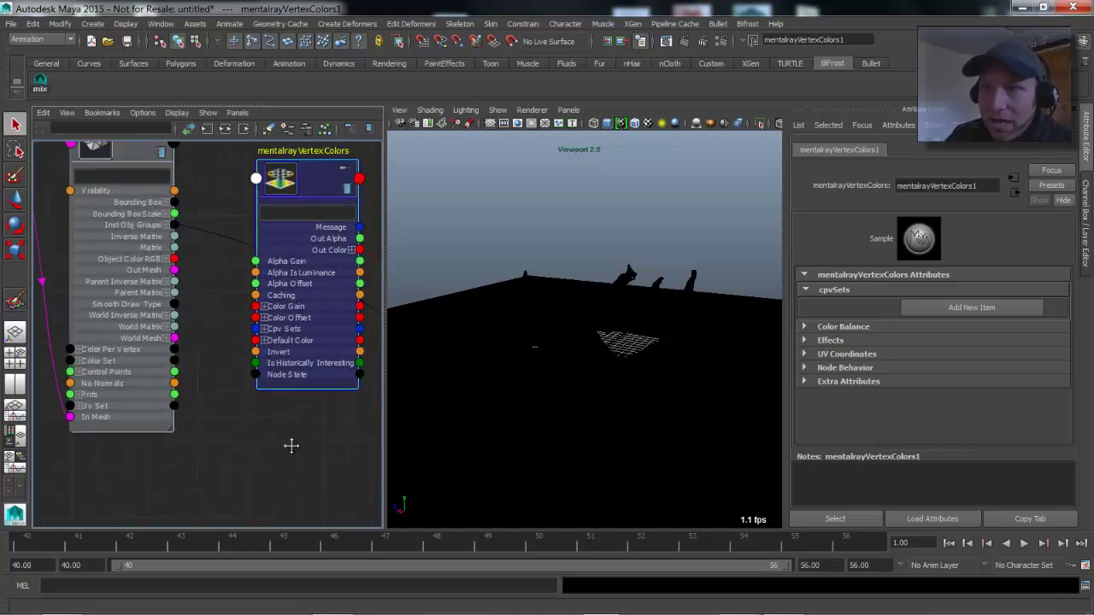
pyautogui.click(262, 330)
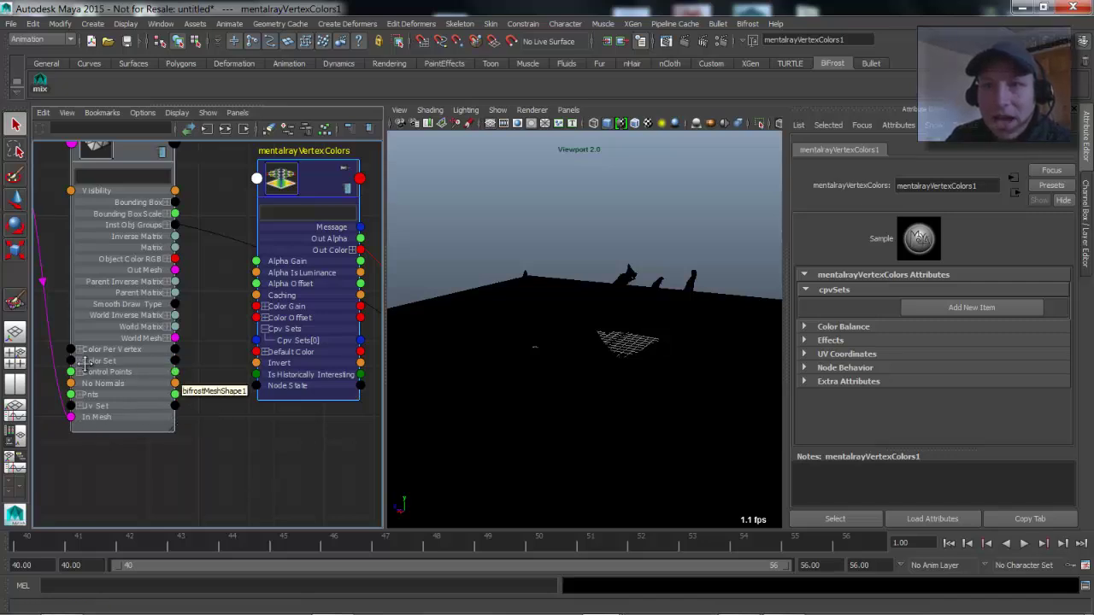
# Unfold Color Set[0] on the mesh node and connect its Color Name to Cpv Sets[0] of the mentalrayVertexColors node
pyautogui.click(79, 360)
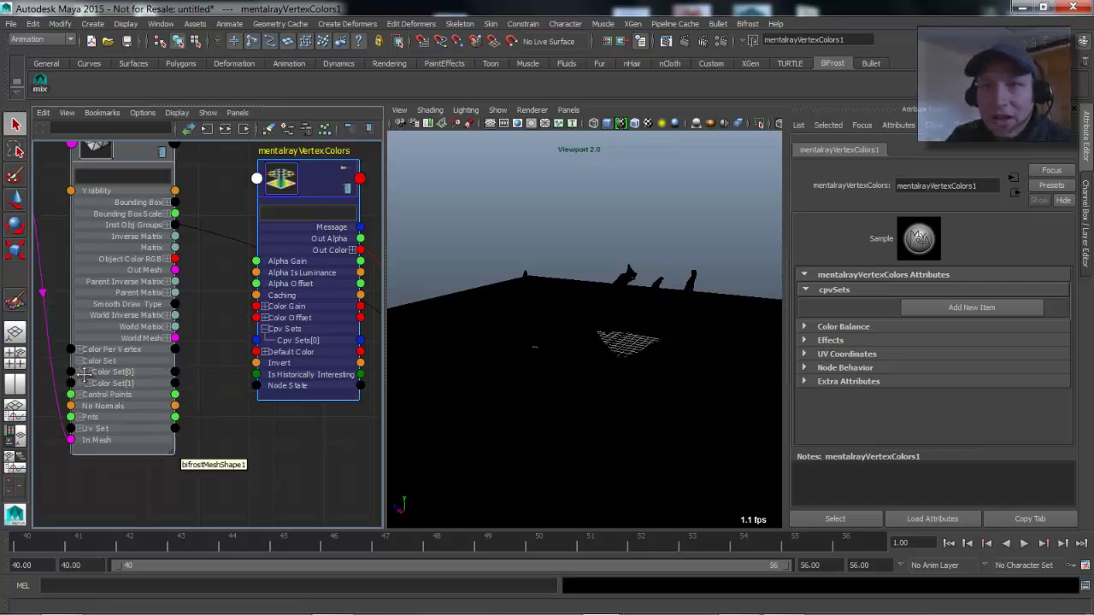
pyautogui.click(86, 371)
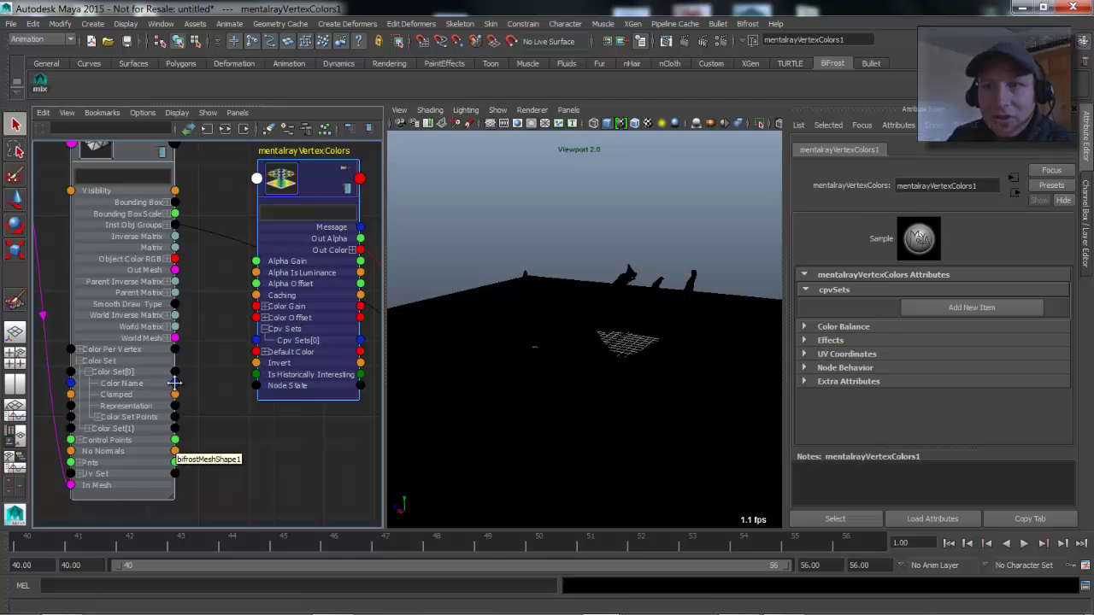
pyautogui.moveTo(175, 383); pyautogui.dragTo(256, 340)
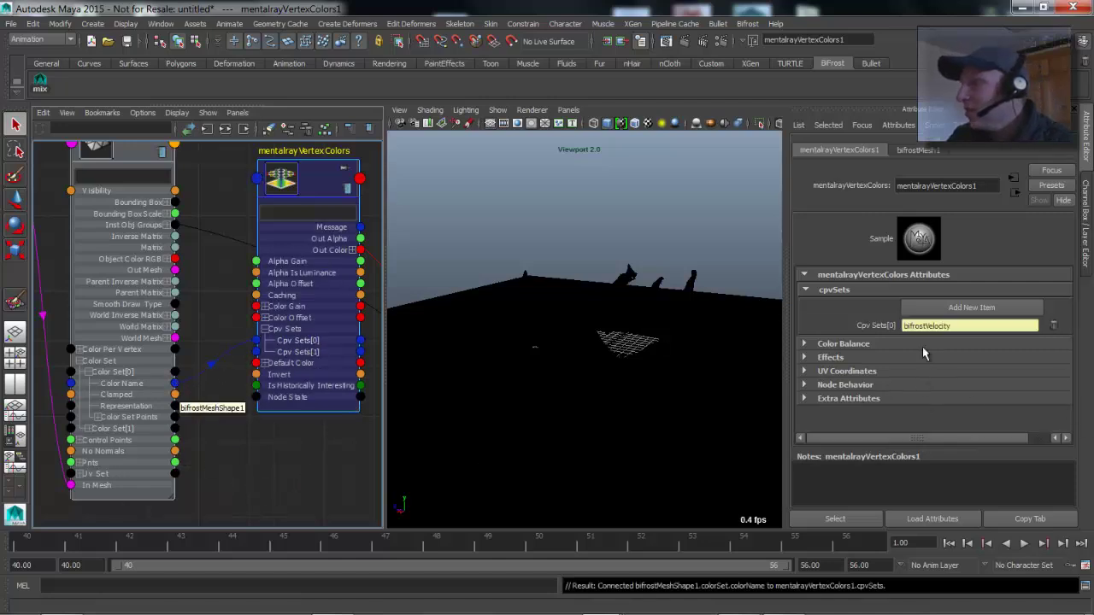
# Render the perspective view with mental ray to check the vertex colors, and minimize the render window
pyautogui.keyDown('alt'); pyautogui.moveTo(600, 328); pyautogui.dragTo(588, 337, button='middle'); pyautogui.keyUp('alt')
pyautogui.click(684, 42)
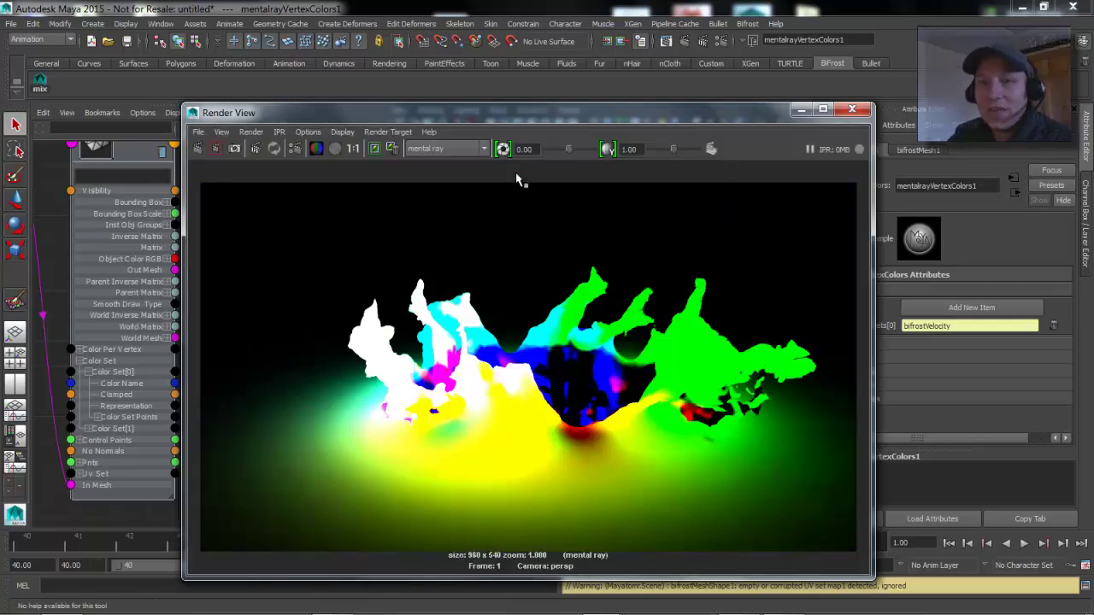
pyautogui.click(801, 110)
# Examine the node graph connections from the mesh's color set through mentalrayVertexColors to the surfaceShader's Out Color
pyautogui.keyDown('alt'); pyautogui.moveTo(290, 224); pyautogui.dragTo(182, 253, button='middle'); pyautogui.keyUp('alt')
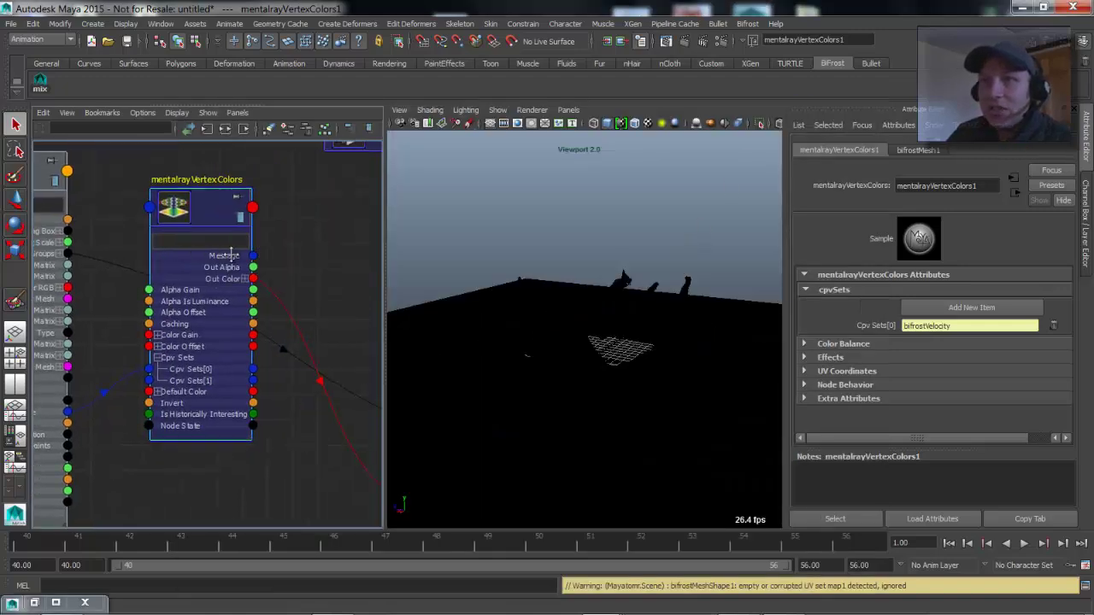
pyautogui.keyDown('alt'); pyautogui.moveTo(265, 255); pyautogui.dragTo(265, 309, button='right'); pyautogui.keyUp('alt')
pyautogui.keyDown('alt'); pyautogui.moveTo(264, 308); pyautogui.dragTo(351, 312, button='middle'); pyautogui.keyUp('alt')
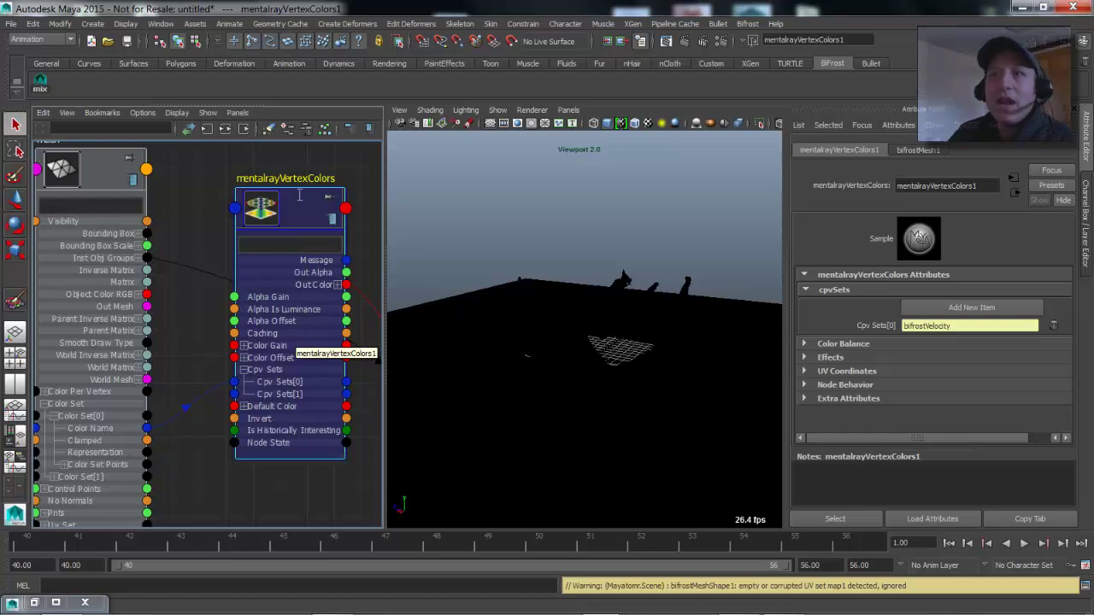
pyautogui.moveTo(294, 205); pyautogui.dragTo(295, 204)
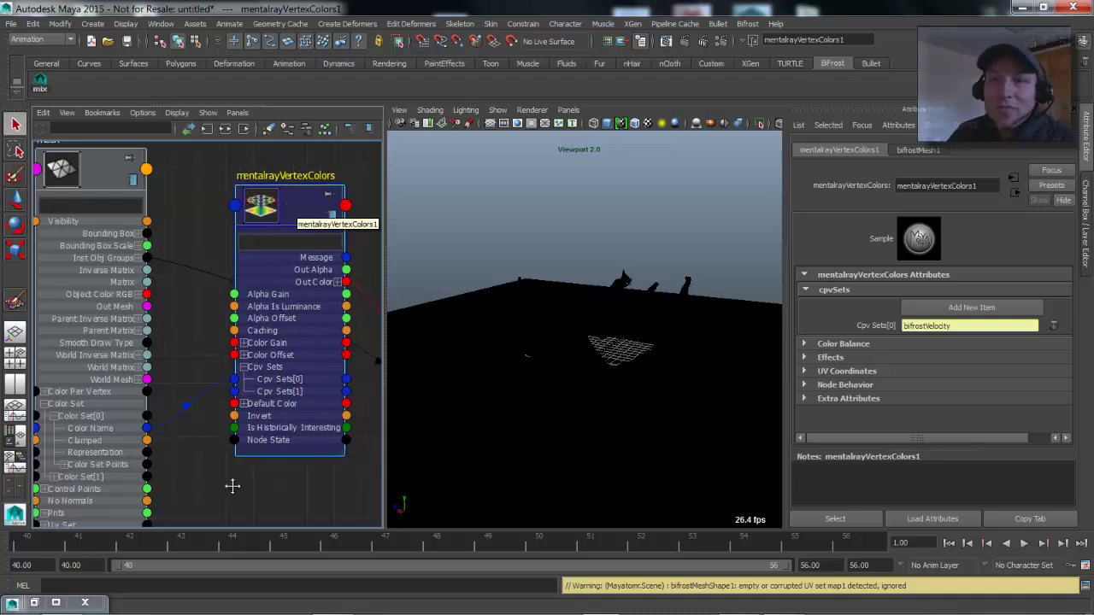
pyautogui.keyDown('alt'); pyautogui.moveTo(232, 502); pyautogui.dragTo(256, 504, button='middle'); pyautogui.keyUp('alt')
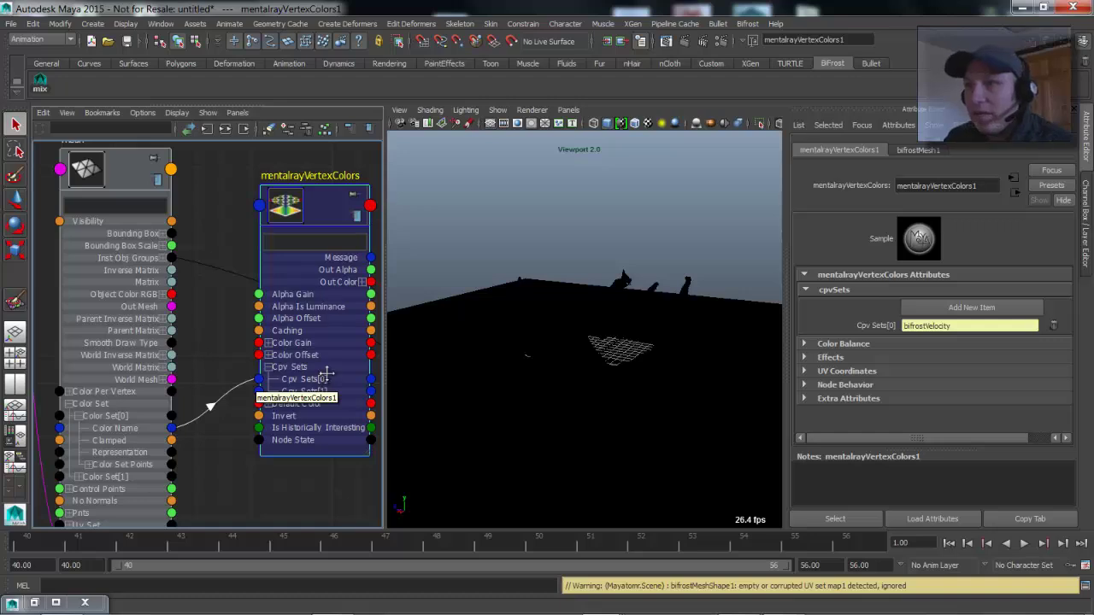
pyautogui.keyDown('alt'); pyautogui.moveTo(600, 322); pyautogui.dragTo(588, 321, button='middle'); pyautogui.keyUp('alt')
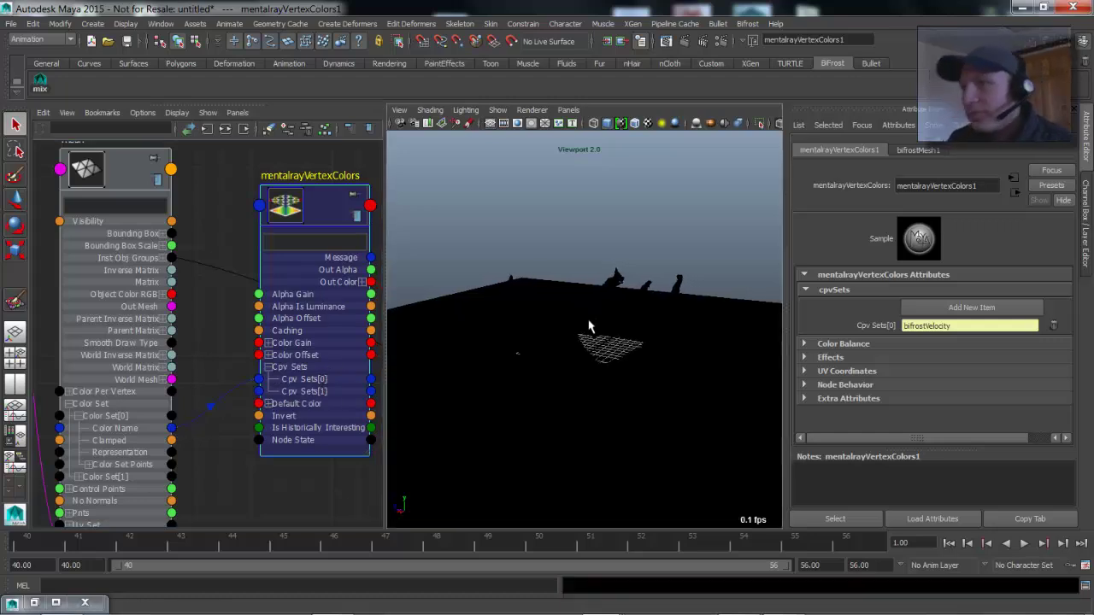
pyautogui.keyDown('alt'); pyautogui.moveTo(579, 279); pyautogui.dragTo(522, 282, button='right'); pyautogui.keyUp('alt')
pyautogui.keyDown('alt'); pyautogui.moveTo(255, 237); pyautogui.dragTo(254, 237, button='middle'); pyautogui.keyUp('alt')
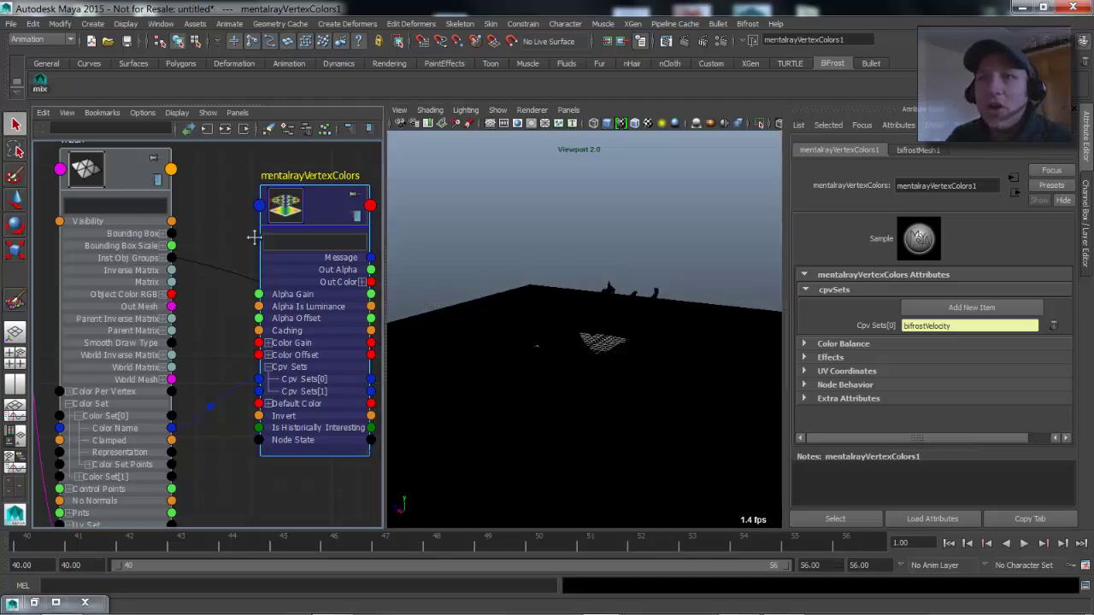
pyautogui.scroll(-5, 253, 237)
pyautogui.scroll(2, 225, 269)
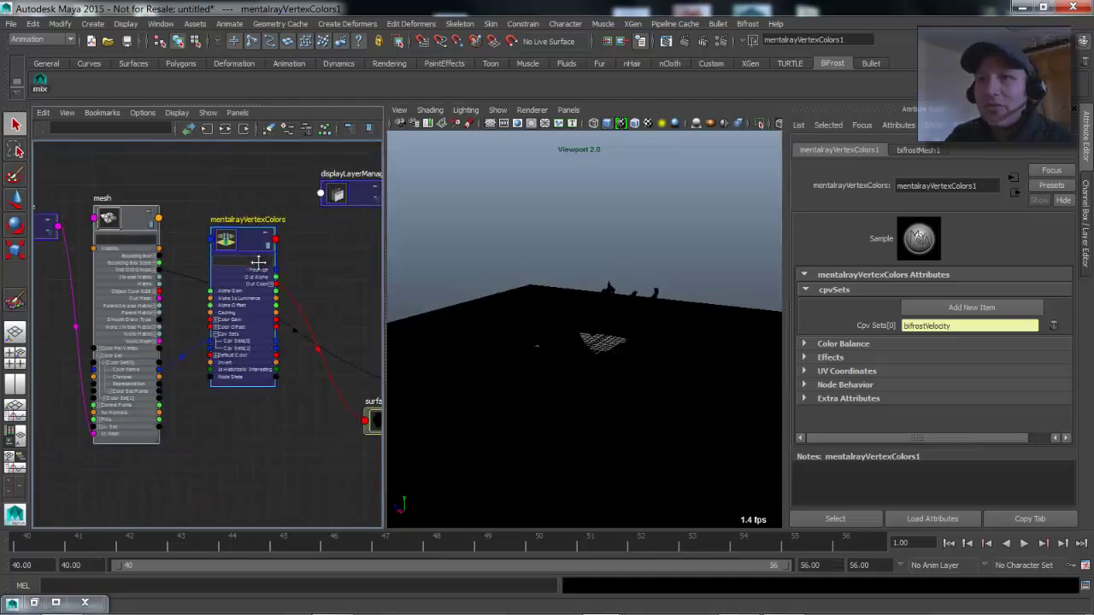
pyautogui.scroll(-2, 258, 262)
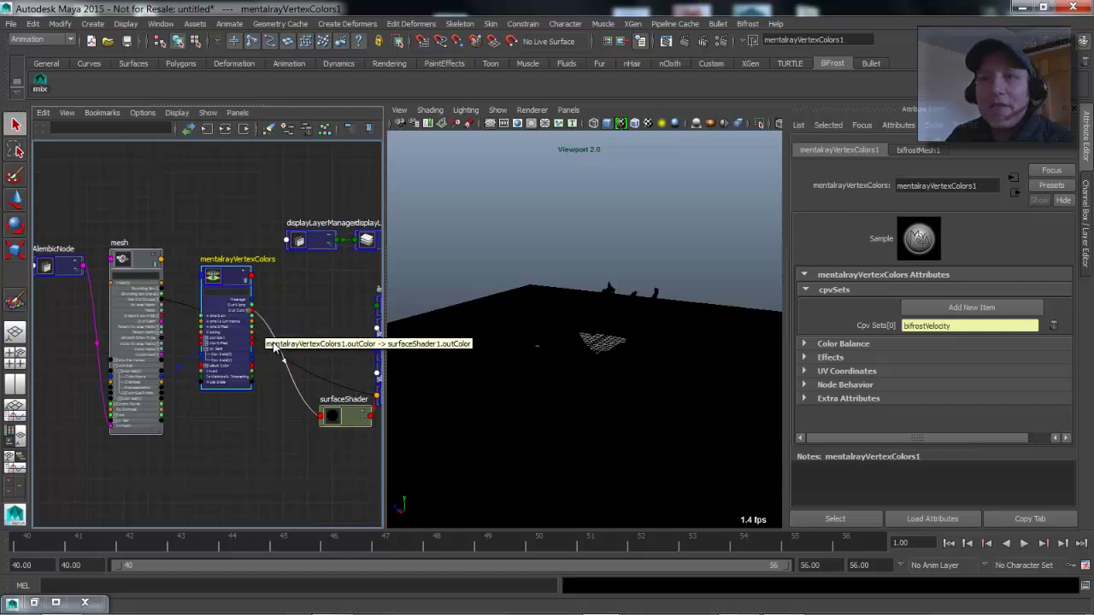
pyautogui.keyDown('alt'); pyautogui.moveTo(299, 294); pyautogui.dragTo(255, 291, button='middle'); pyautogui.keyUp('alt')
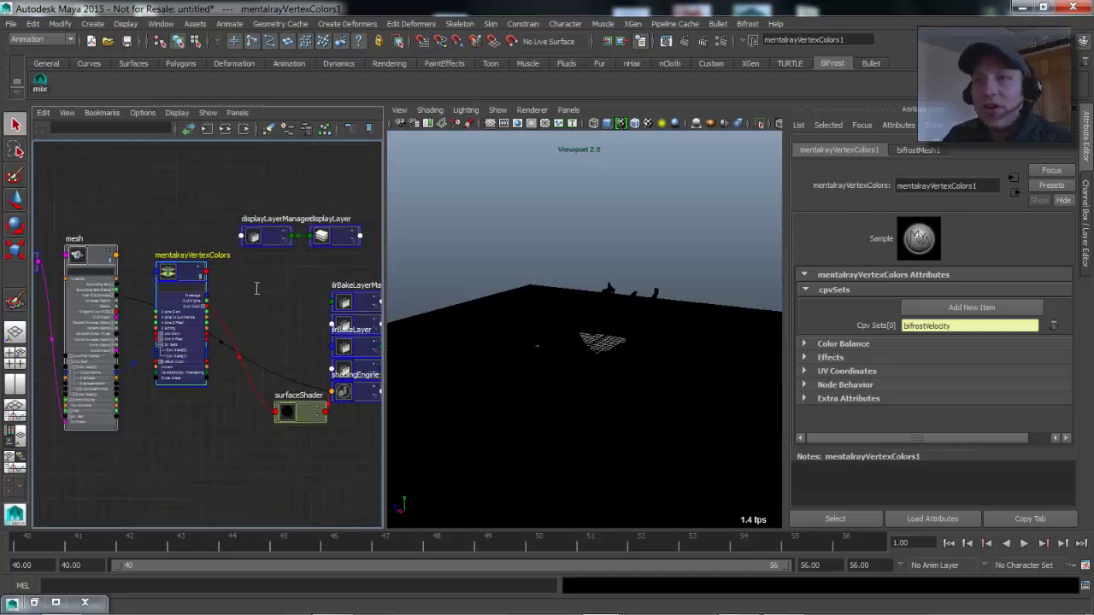
pyautogui.click(255, 288)
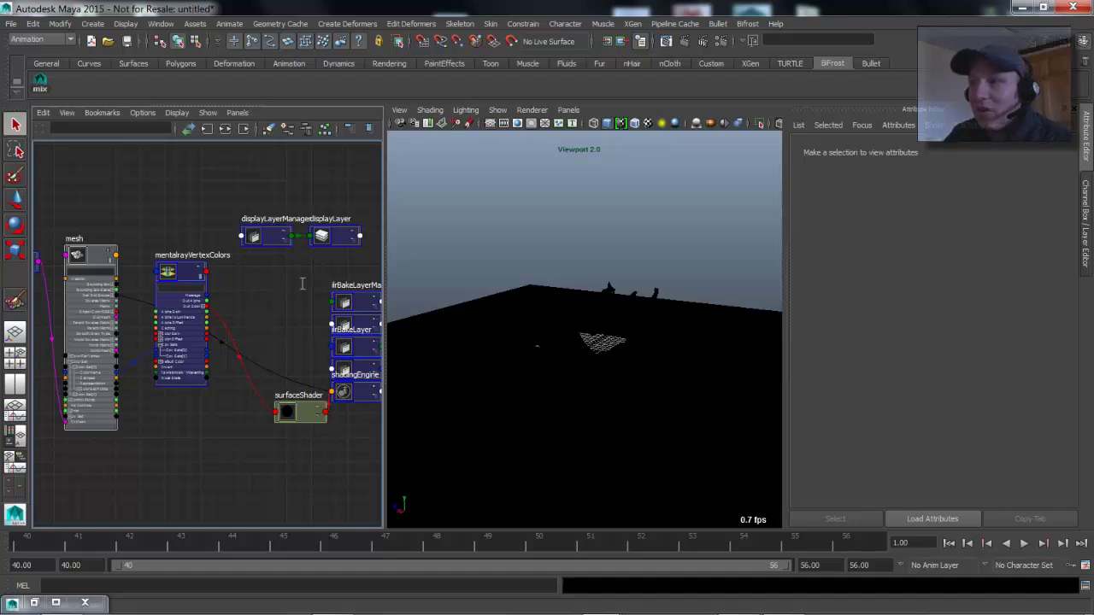
pyautogui.moveTo(638, 338)
pyautogui.keyDown('alt'); pyautogui.mouseDown()
pyautogui.moveTo(659, 325)
pyautogui.moveTo(569, 333)
pyautogui.moveTo(621, 336)
pyautogui.mouseUp(); pyautogui.keyUp('alt')
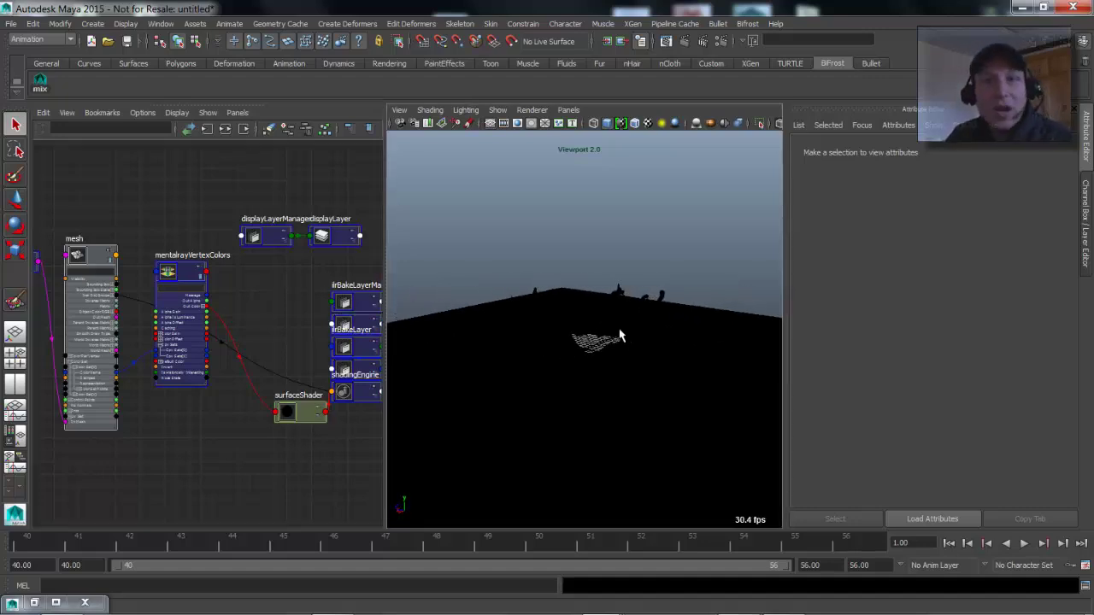
# Bring the Hypershade back above the node graph and create a Bifrost Liquid Material from the Maya surface shaders
pyautogui.click(16, 438)
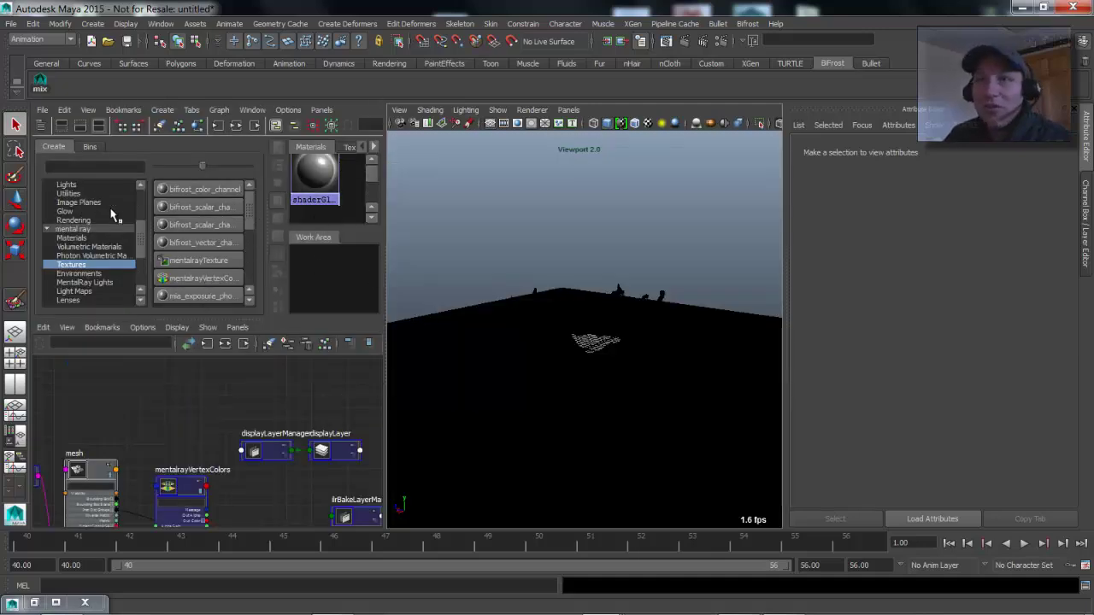
pyautogui.moveTo(139, 237); pyautogui.dragTo(138, 195)
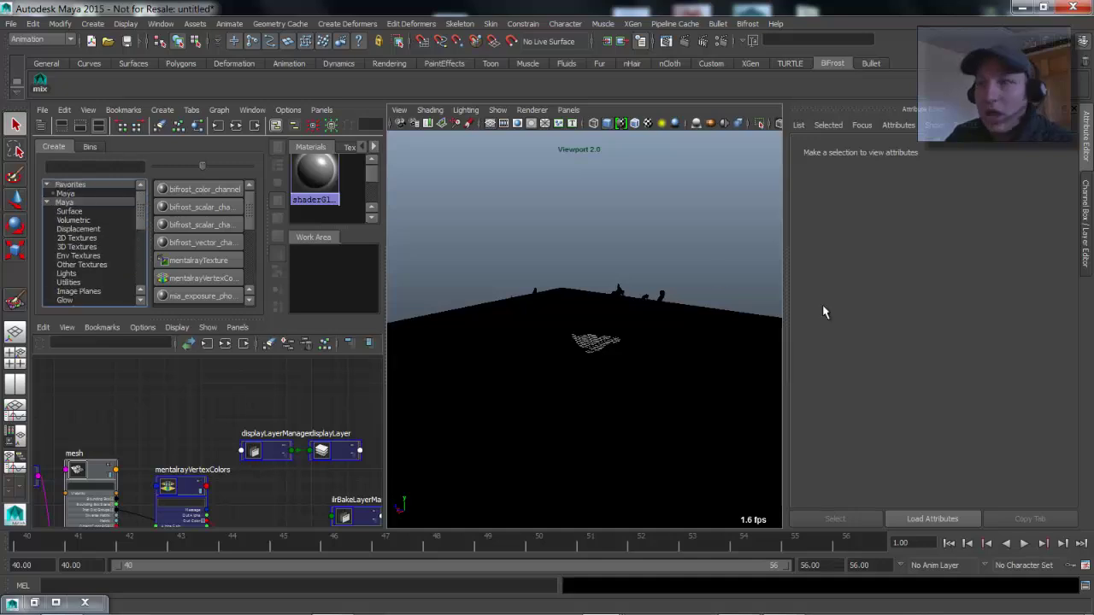
pyautogui.keyDown('alt'); pyautogui.moveTo(688, 313); pyautogui.dragTo(634, 305); pyautogui.keyUp('alt')
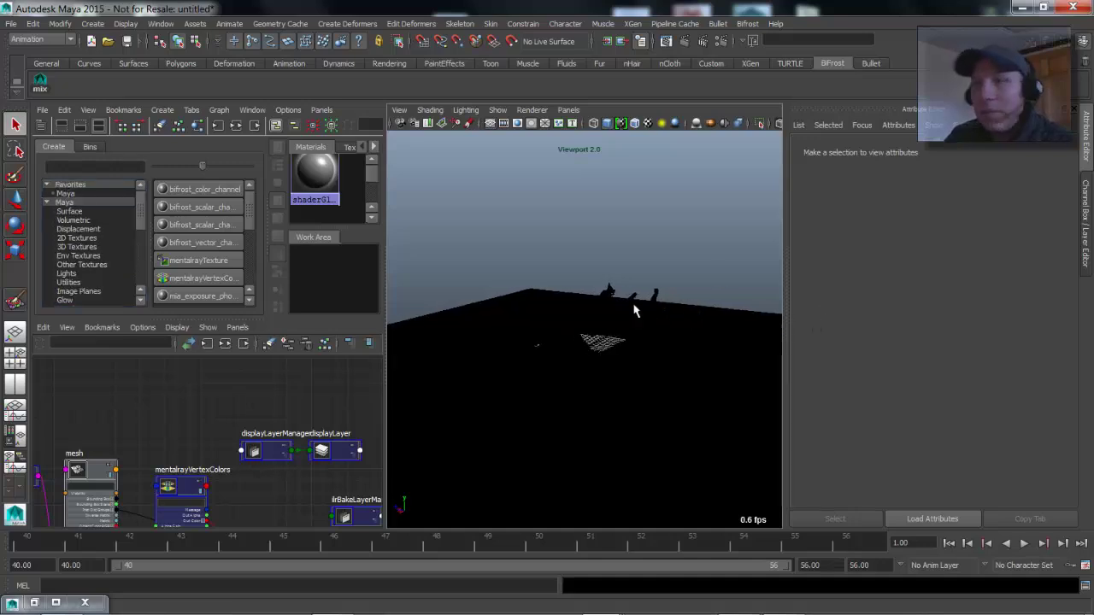
pyautogui.click(69, 212)
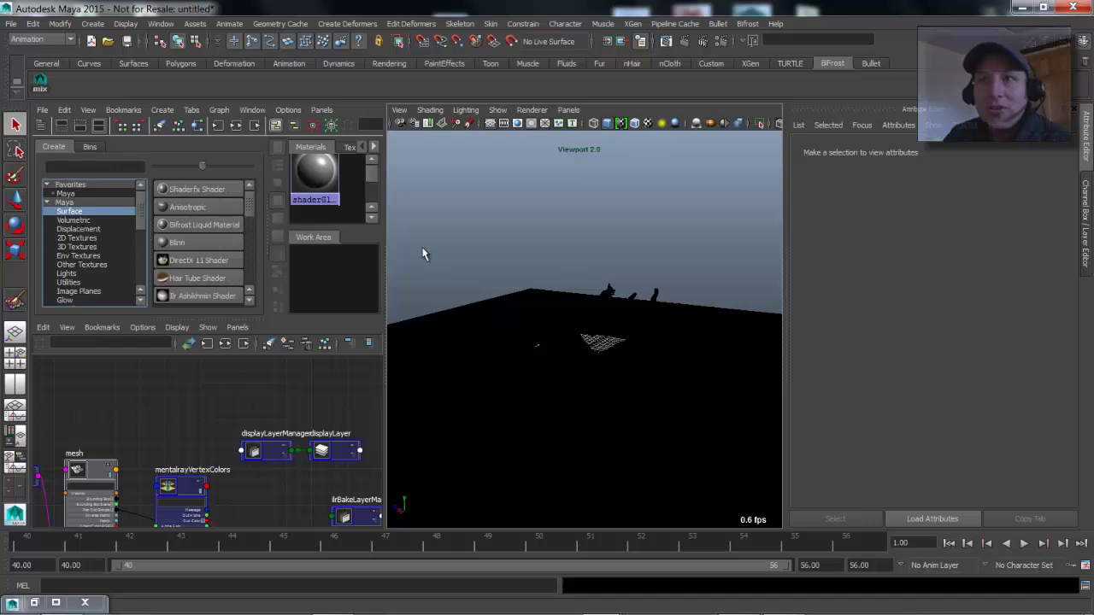
pyautogui.click(203, 225)
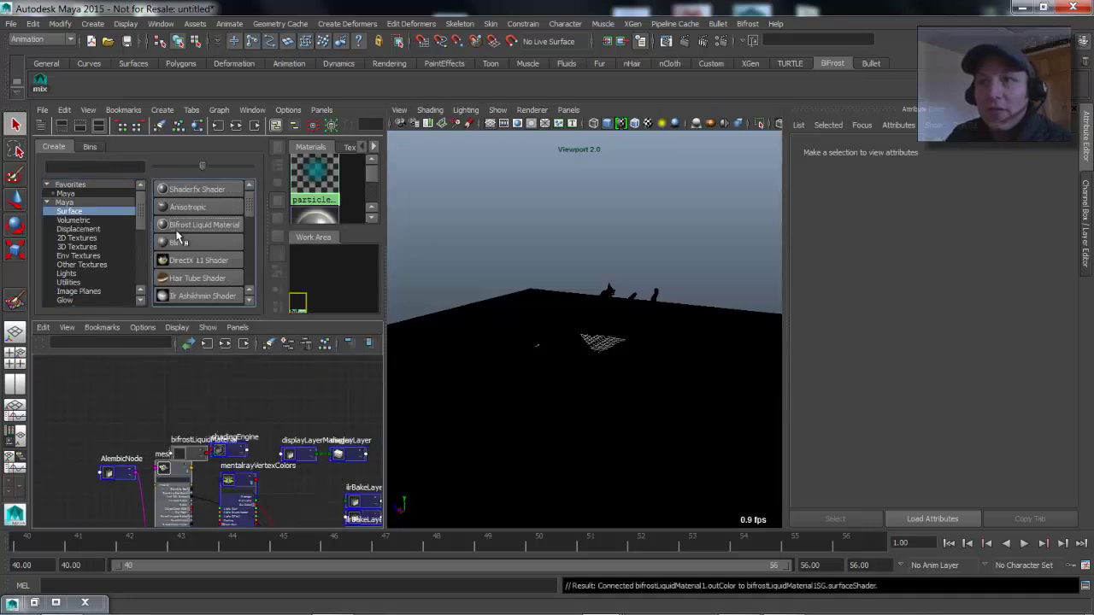
# Place the new liquid material and its shading engine clear of the other nodes, and assign the material to the splash mesh
pyautogui.keyDown('alt'); pyautogui.moveTo(281, 413); pyautogui.dragTo(295, 418, button='middle'); pyautogui.keyUp('alt')
pyautogui.scroll(4, 212, 434)
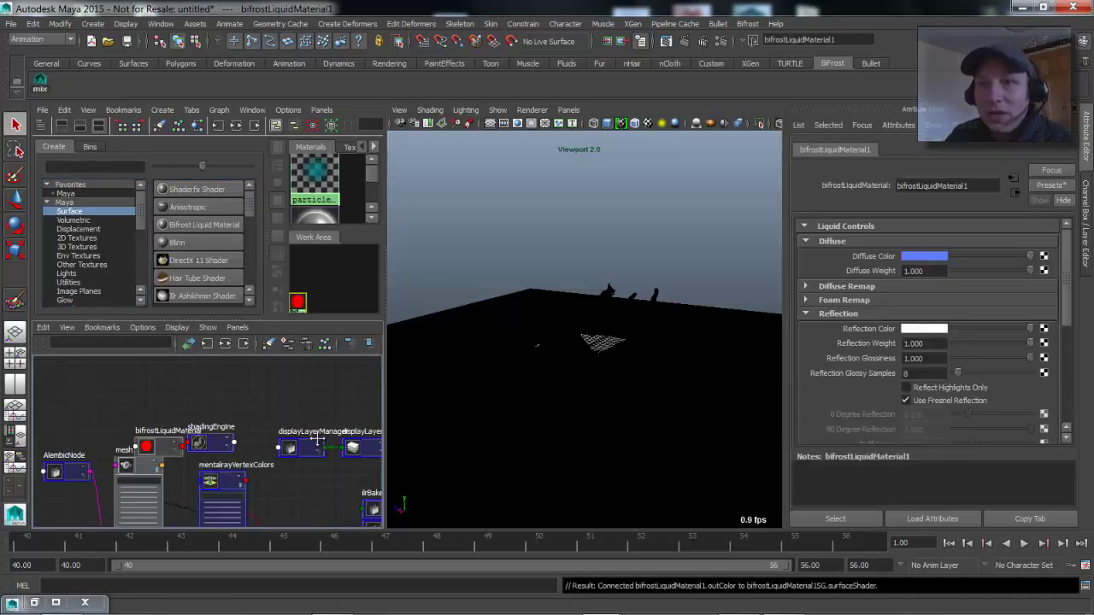
pyautogui.moveTo(190, 439); pyautogui.dragTo(290, 422)
pyautogui.click(411, 318)
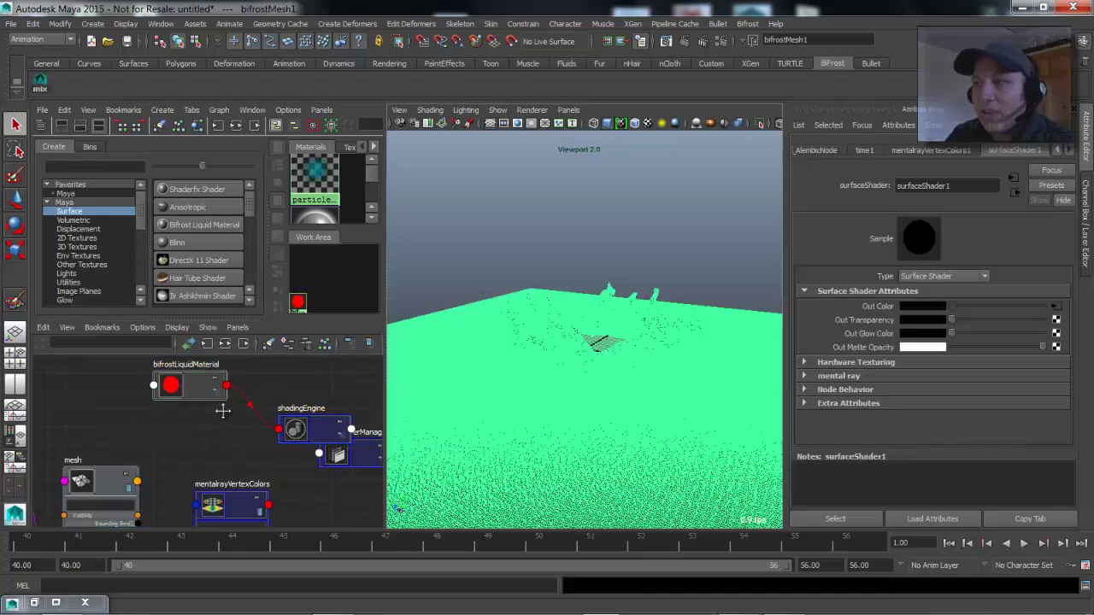
pyautogui.moveTo(175, 384); pyautogui.dragTo(222, 363, button='right')
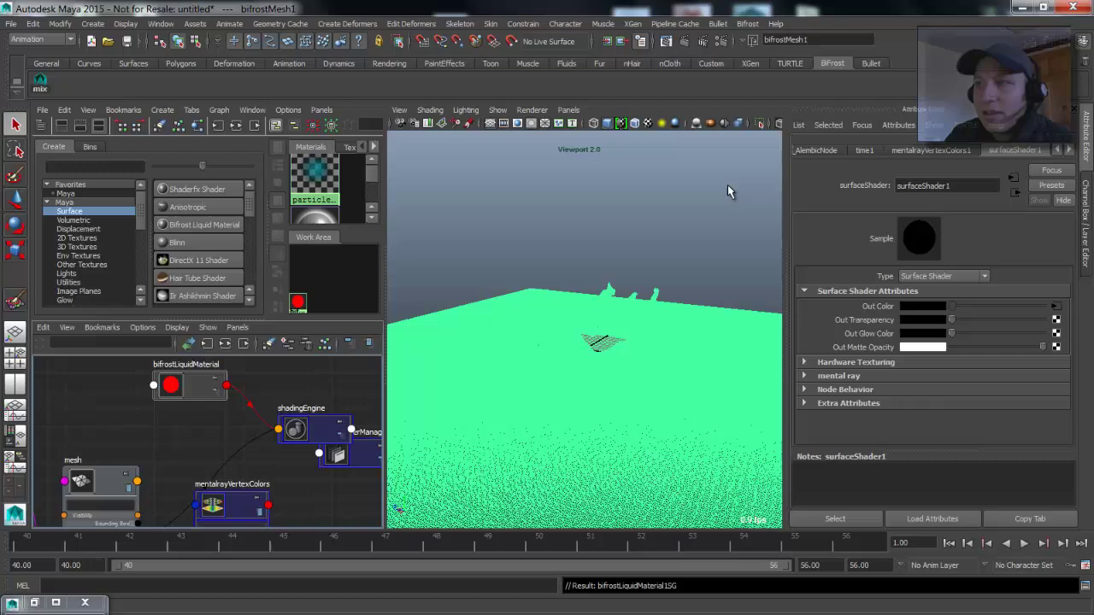
pyautogui.click(618, 237)
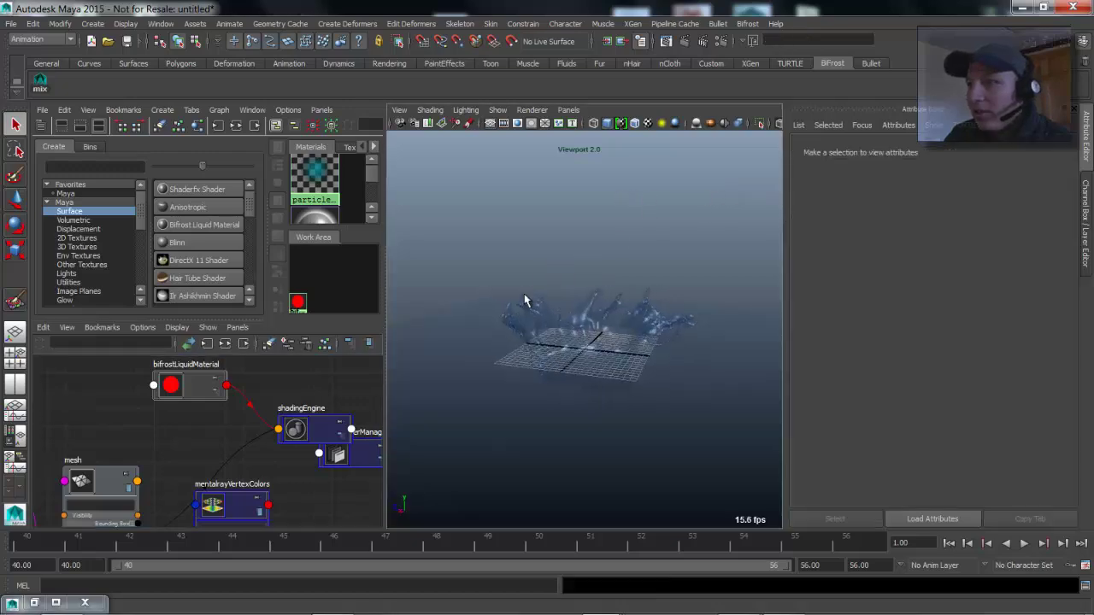
# Examine the Bifrost liquid material's Foam Remap settings and the shaded splash mesh from several angles in the perspective view
pyautogui.click(186, 389)
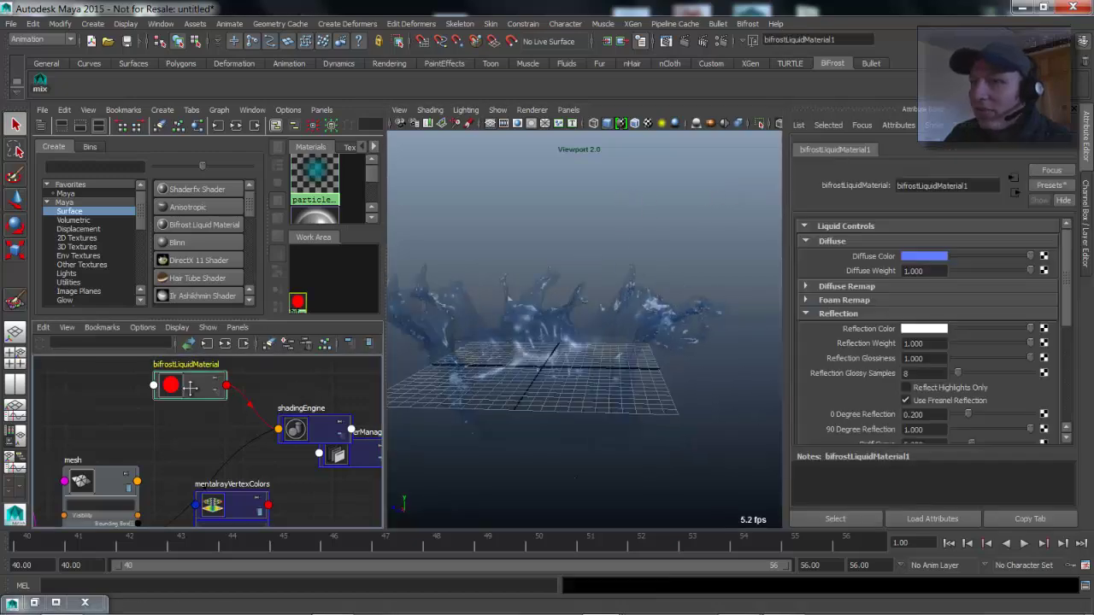
pyautogui.click(806, 302)
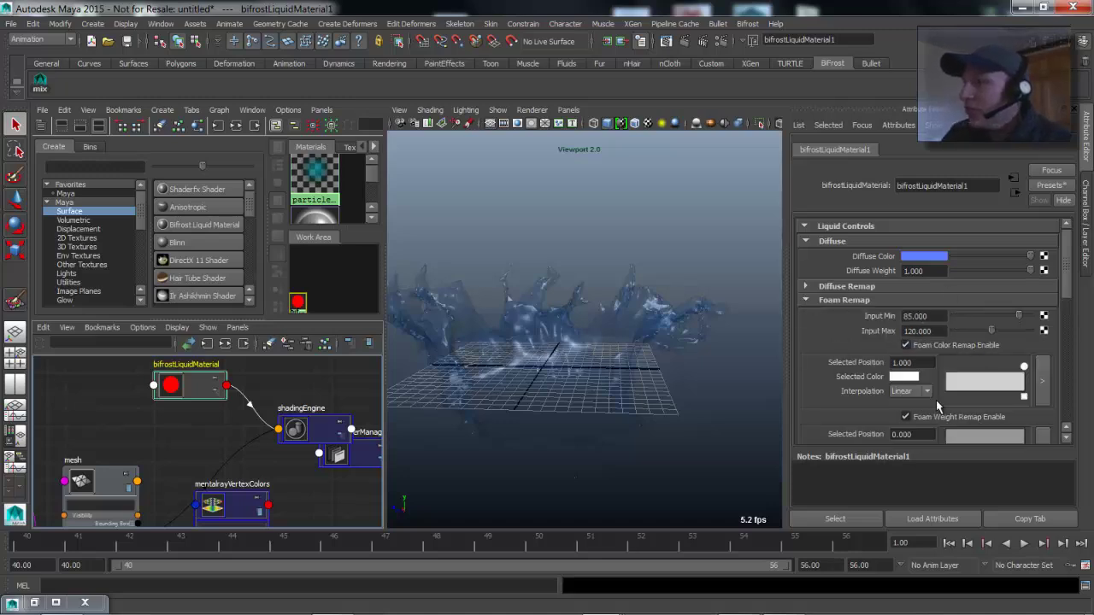
pyautogui.keyDown('alt'); pyautogui.moveTo(551, 334); pyautogui.dragTo(559, 303); pyautogui.keyUp('alt')
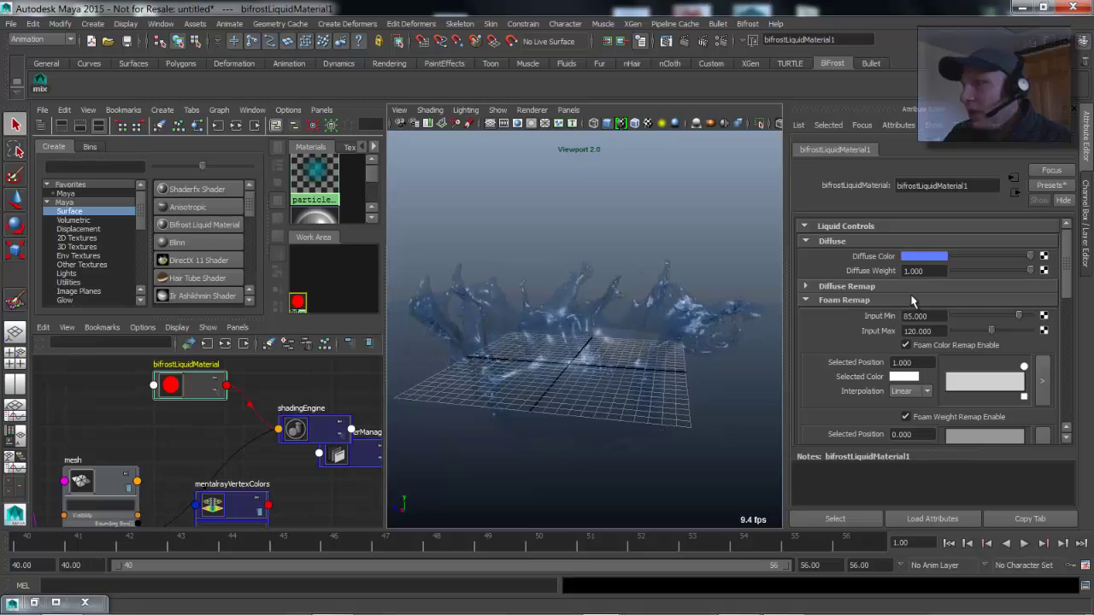
pyautogui.click(805, 287)
pyautogui.click(805, 287)
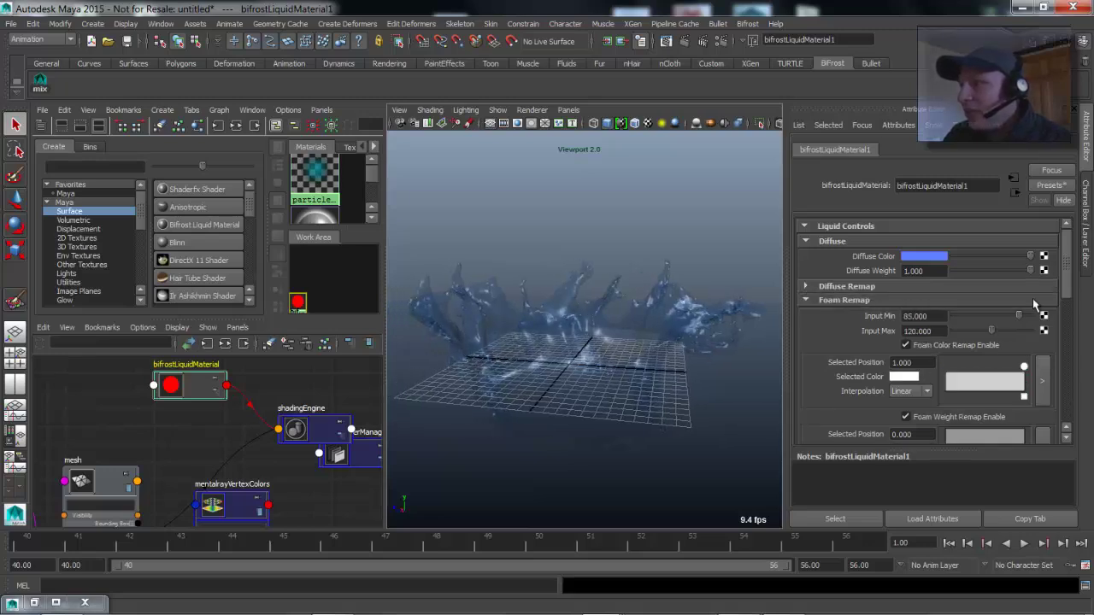
pyautogui.moveTo(1066, 291)
pyautogui.mouseDown()
pyautogui.moveTo(1066, 314)
pyautogui.moveTo(1060, 282)
pyautogui.mouseUp()
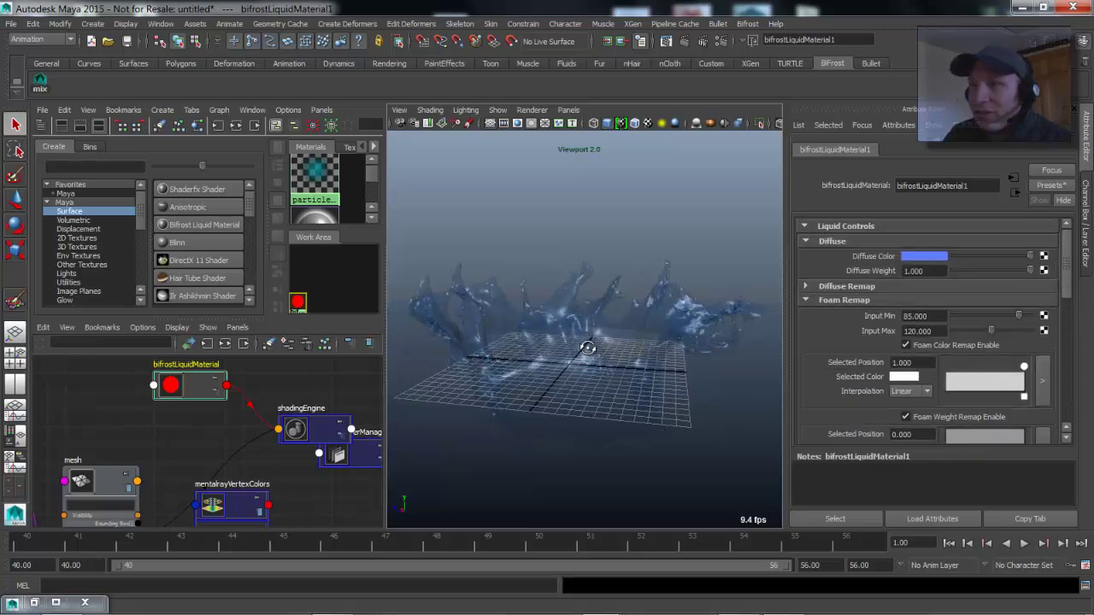
pyautogui.keyDown('alt'); pyautogui.moveTo(586, 347); pyautogui.dragTo(604, 346); pyautogui.keyUp('alt')
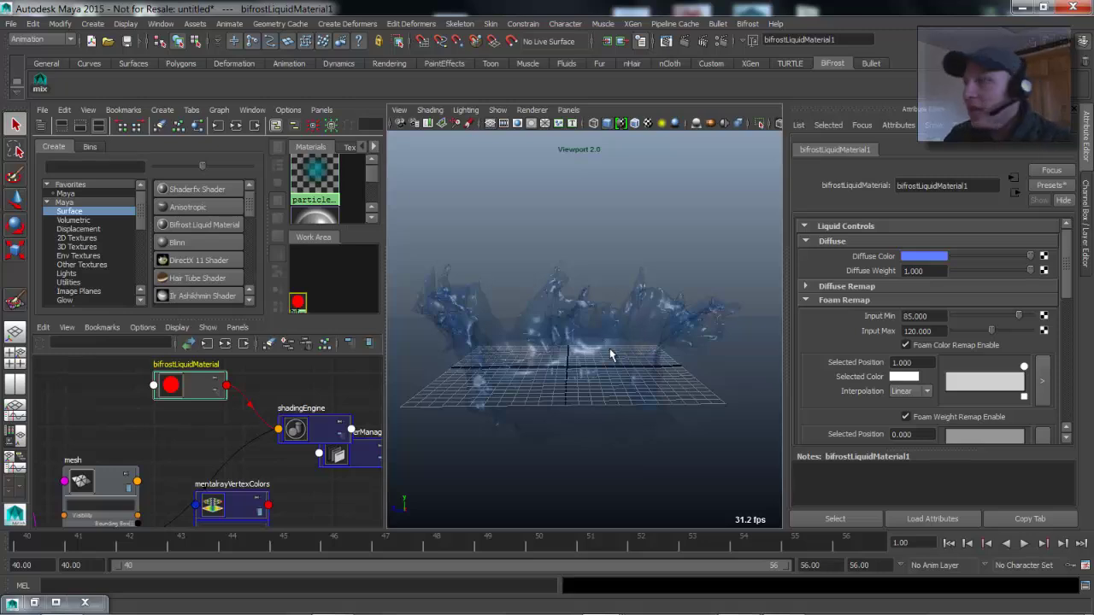
pyautogui.keyDown('alt'); pyautogui.moveTo(570, 274); pyautogui.dragTo(555, 295); pyautogui.keyUp('alt')
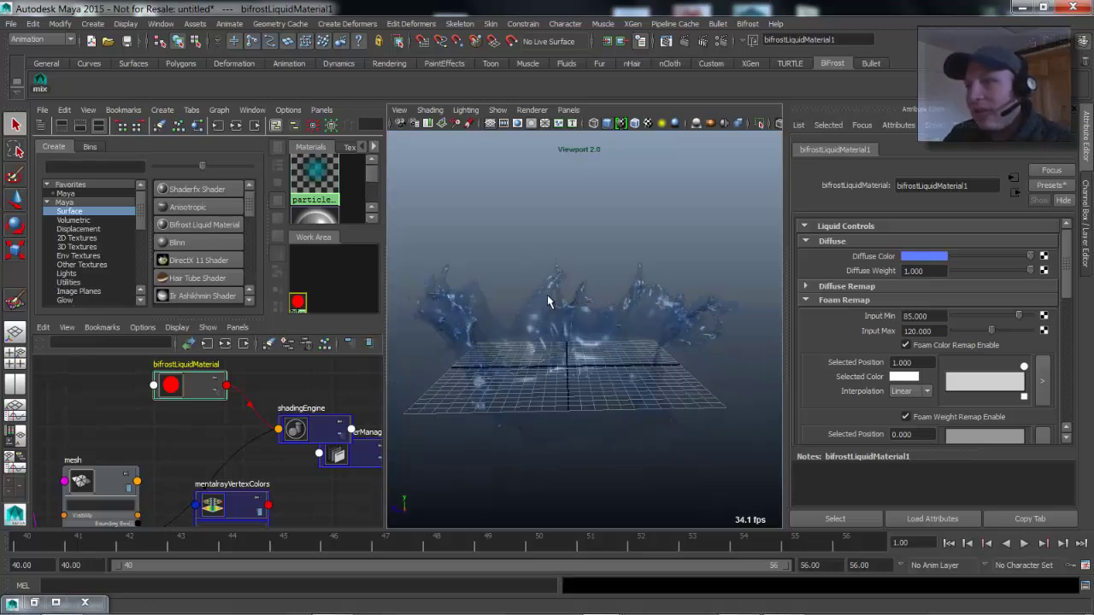
pyautogui.click(637, 295)
pyautogui.click(549, 236)
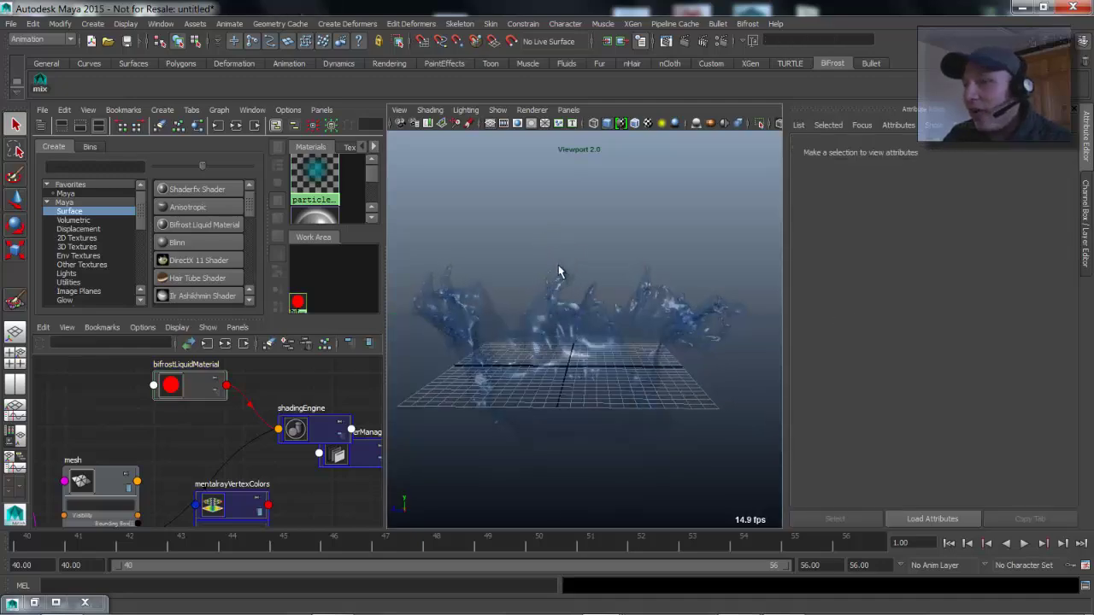
# Test-render the splash mesh in mental ray, dismiss the system notification and shift the render window
pyautogui.click(684, 42)
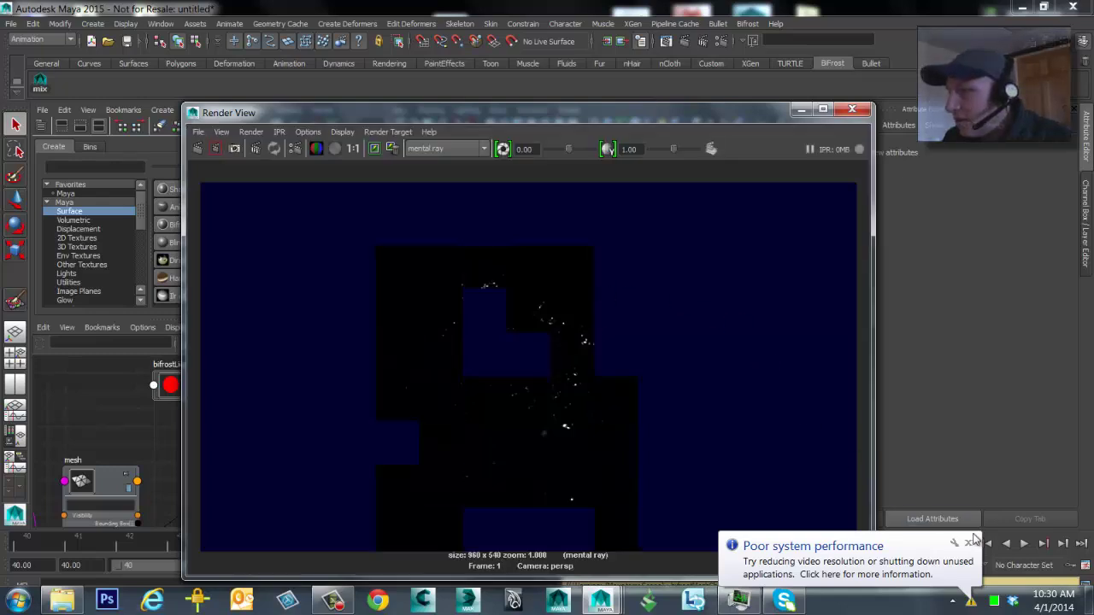
pyautogui.click(972, 541)
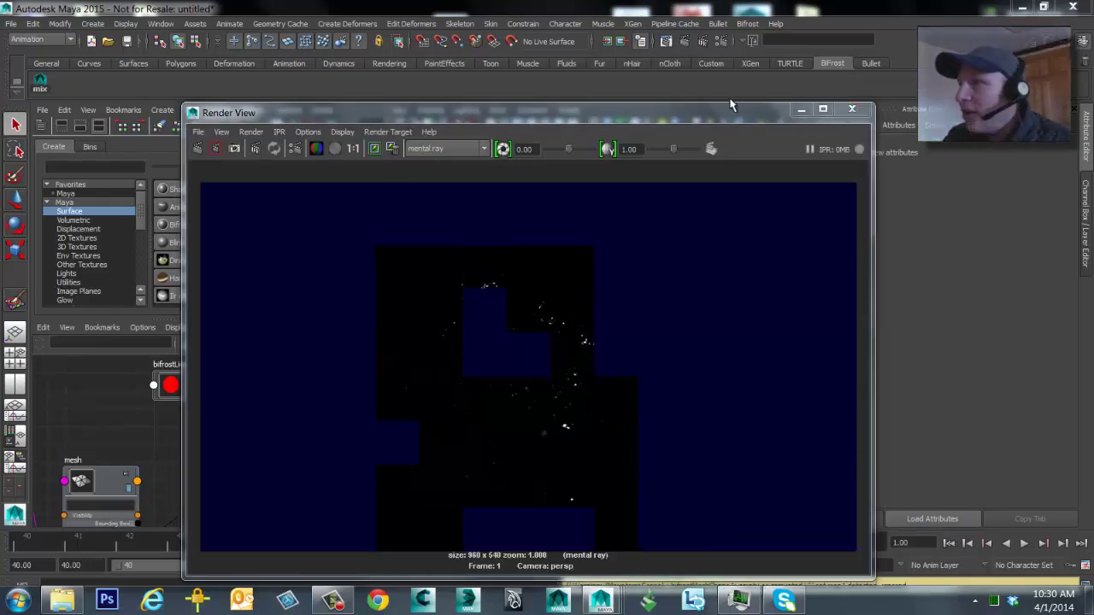
pyautogui.moveTo(666, 110); pyautogui.dragTo(582, 99)
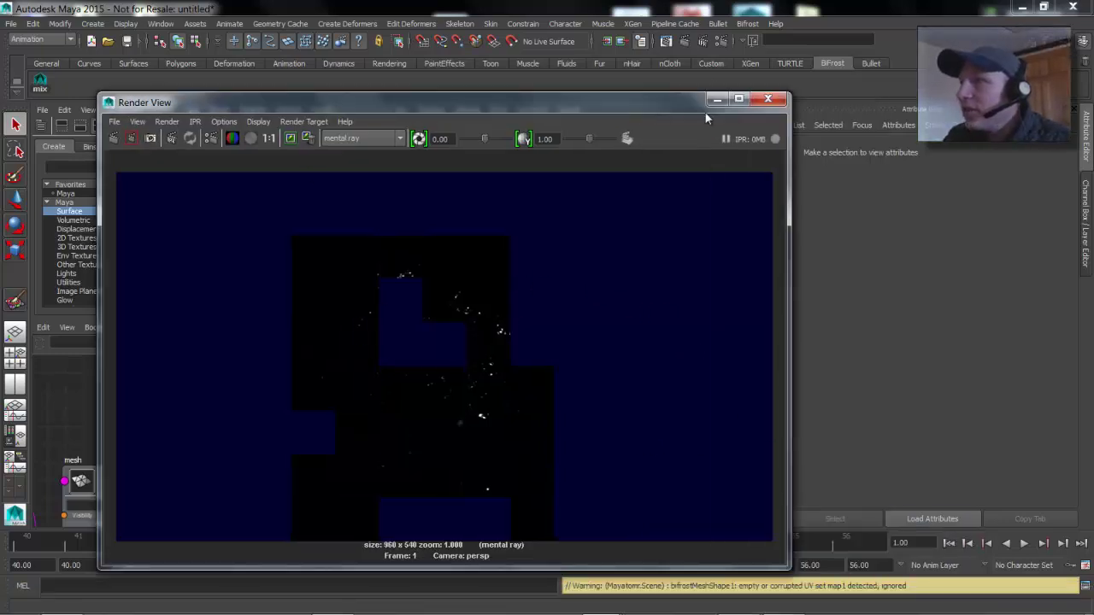
# Create a Physical Sun and Sky environment in the mental ray render settings
pyautogui.click(727, 50)
pyautogui.moveTo(1035, 246); pyautogui.dragTo(359, 113)
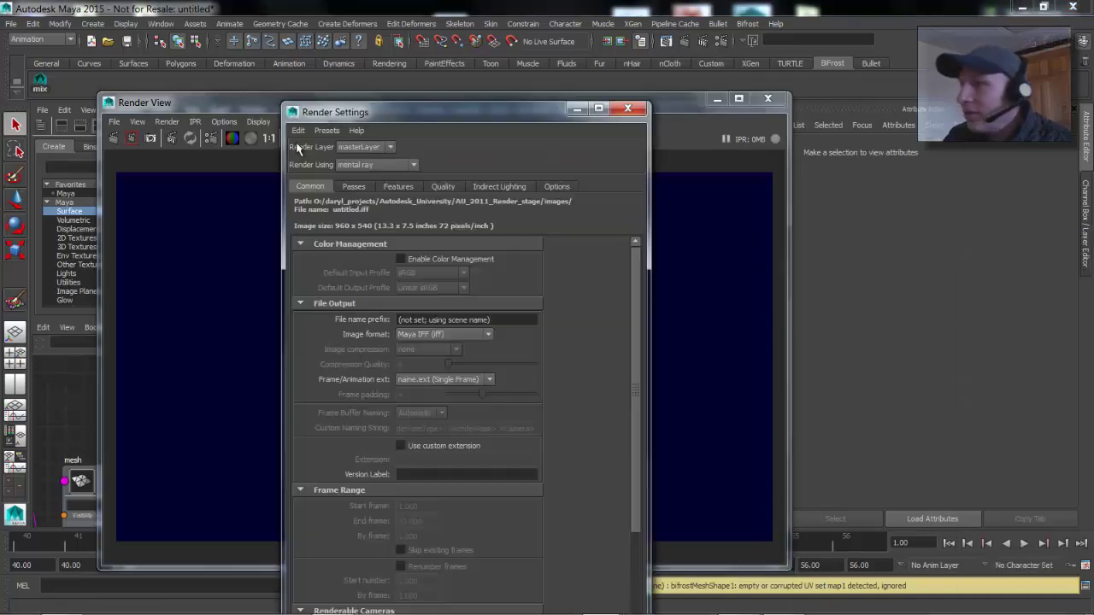
pyautogui.click(497, 186)
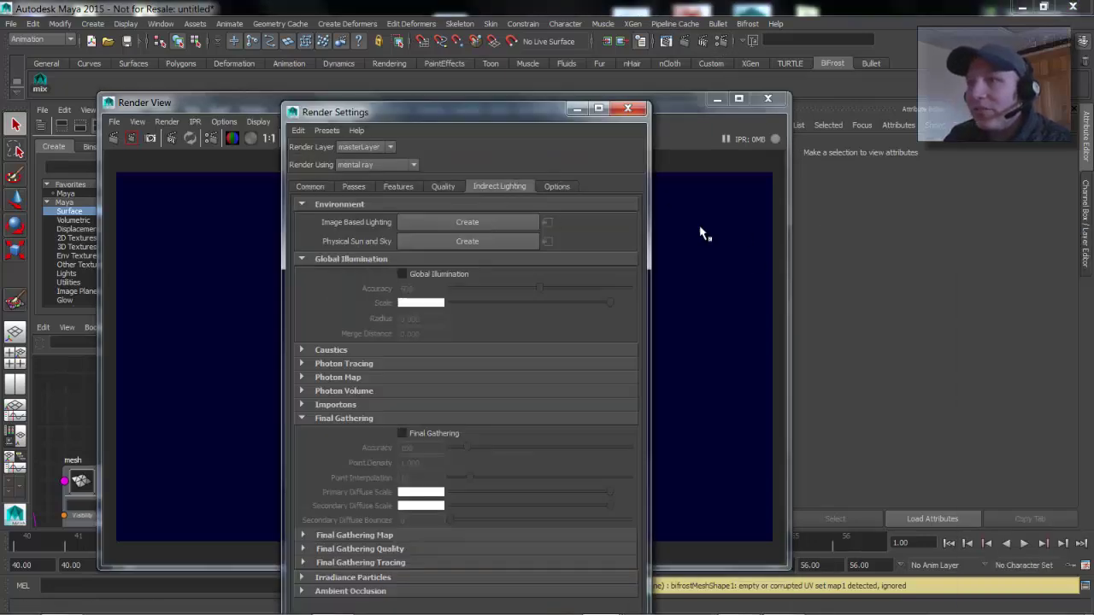
pyautogui.click(443, 241)
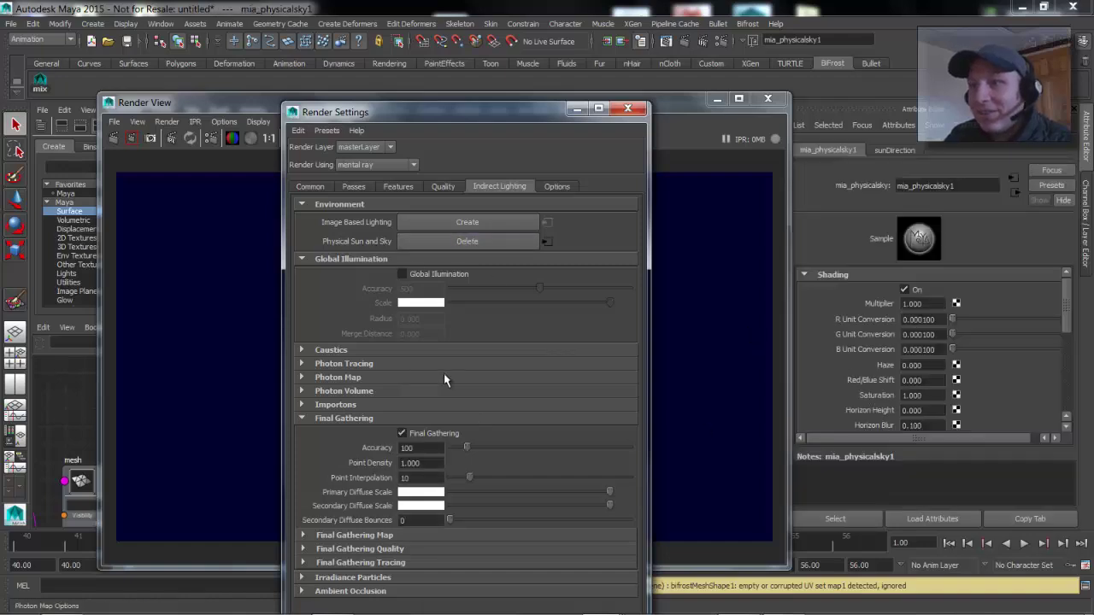
# Set the Final Gathering accuracy to 1 and its point density to 0.1
pyautogui.doubleClick(418, 446)
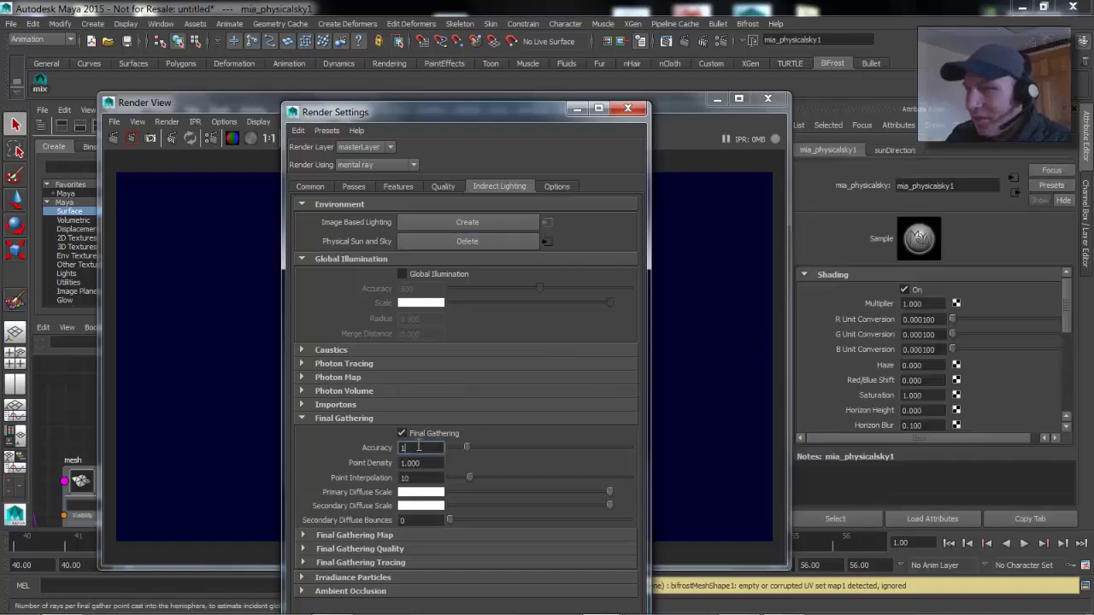
pyautogui.write('1')
pyautogui.doubleClick(431, 462)
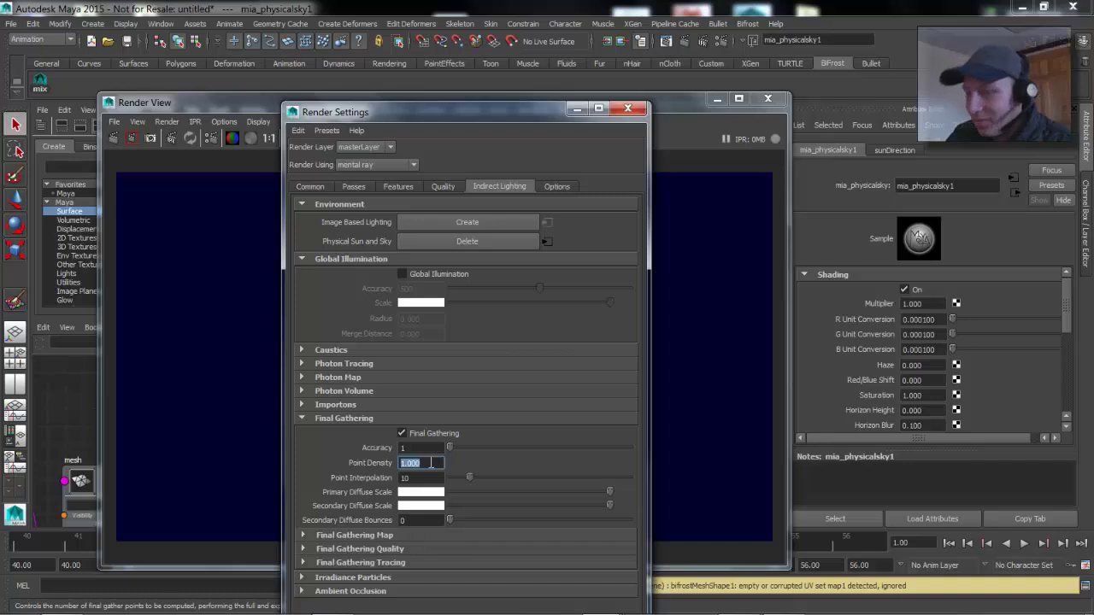
pyautogui.write('0.1')
pyautogui.press('Return')
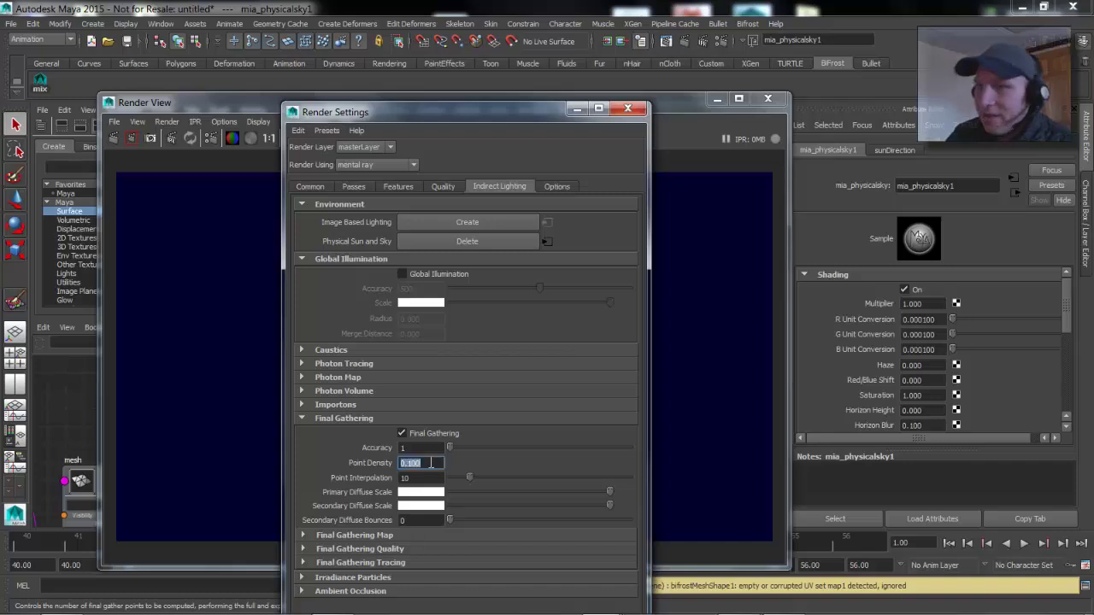
# Set the Unified Sampling quality to 0.1 and close the render settings
pyautogui.click(442, 188)
pyautogui.doubleClick(413, 236)
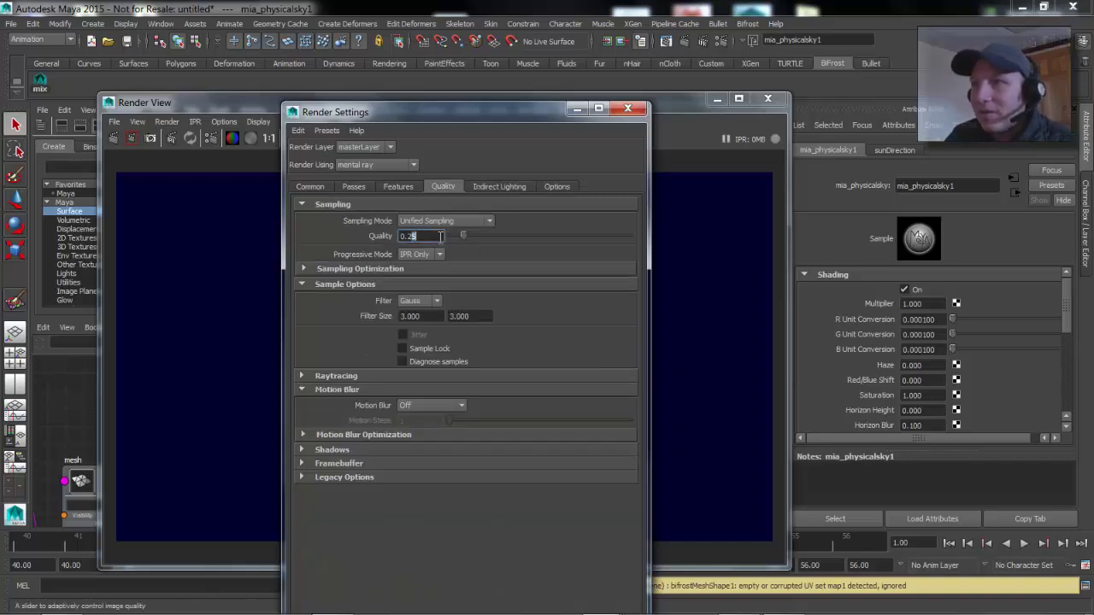
pyautogui.write('0.1')
pyautogui.press('Return')
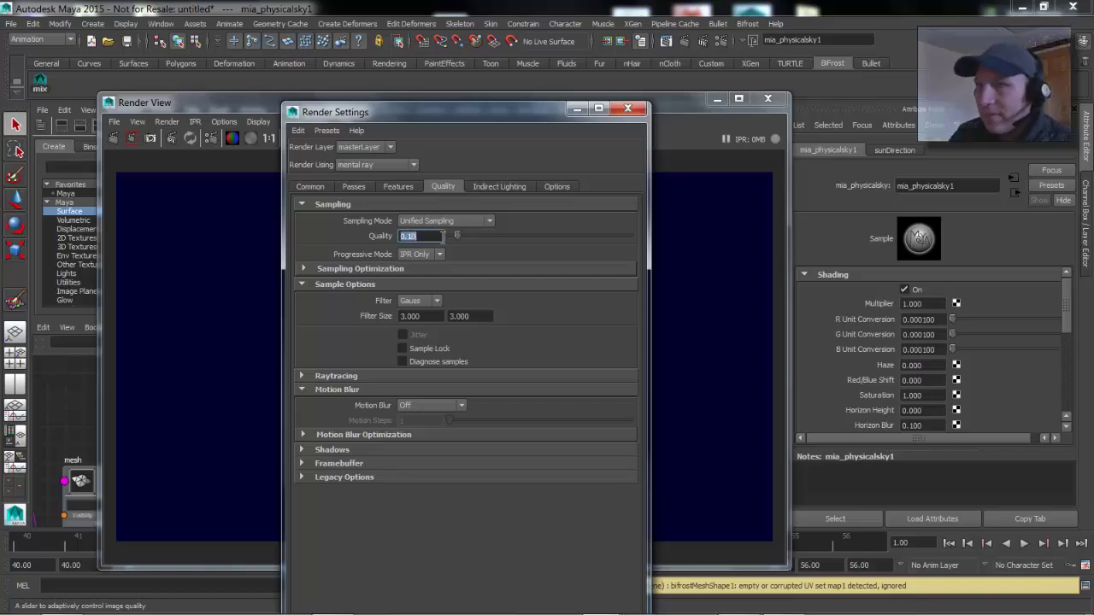
pyautogui.click(629, 110)
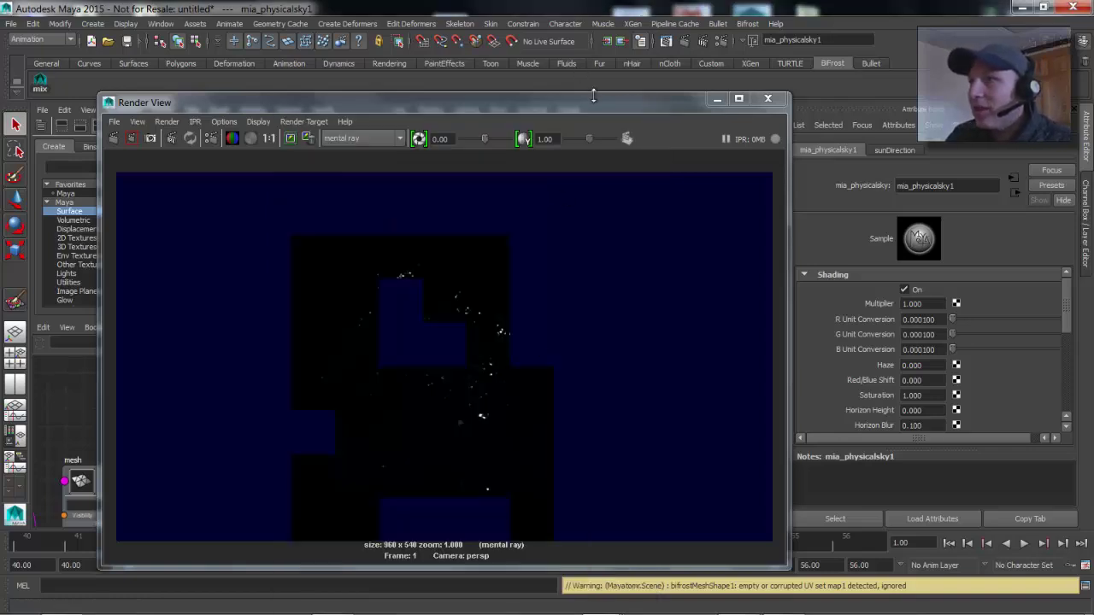
# Adjust the perspective view of the splash and render it with the physical sun and sky
pyautogui.moveTo(594, 98); pyautogui.dragTo(189, 92)
pyautogui.keyDown('alt'); pyautogui.moveTo(718, 327); pyautogui.dragTo(610, 325); pyautogui.keyUp('alt')
pyautogui.moveTo(184, 95); pyautogui.dragTo(479, 80)
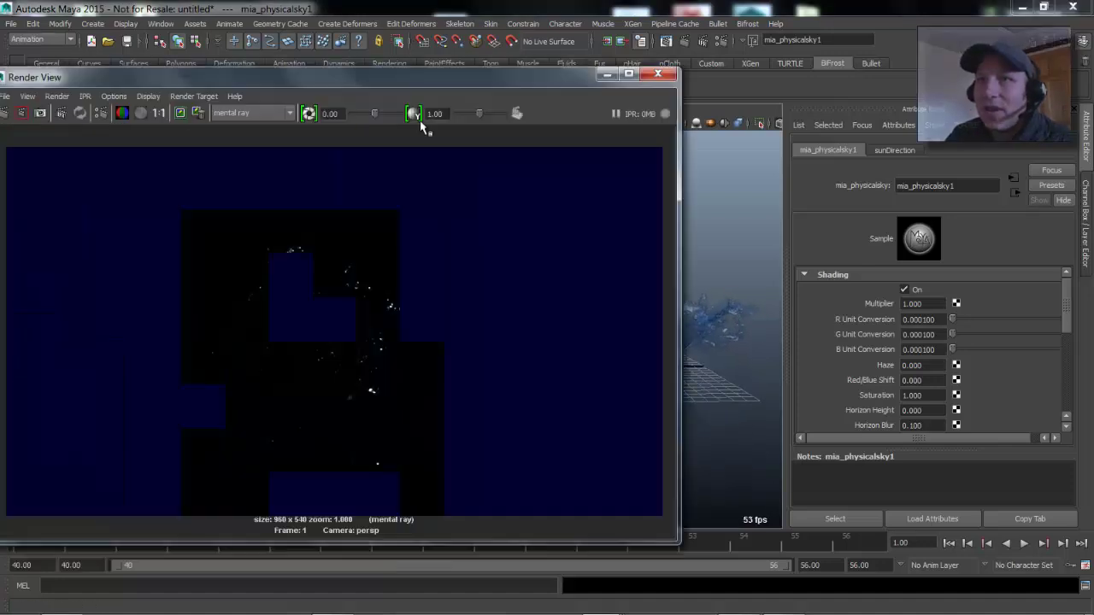
pyautogui.moveTo(274, 75); pyautogui.dragTo(406, 68)
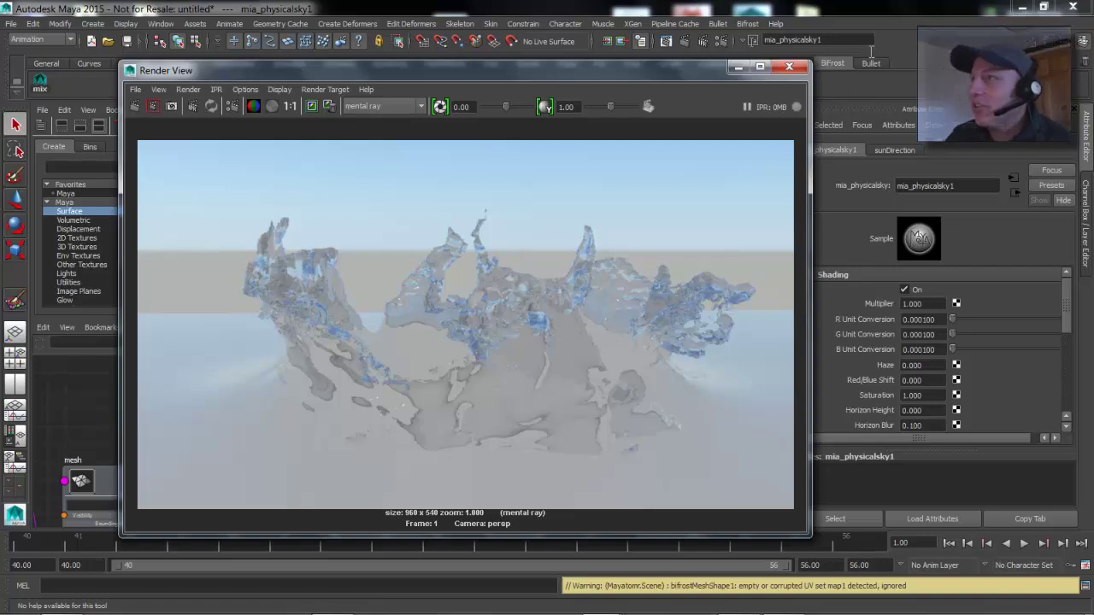
# Enable Export Vertex Colors in the mental ray translation options, with the render view and render settings minimized
pyautogui.click(738, 68)
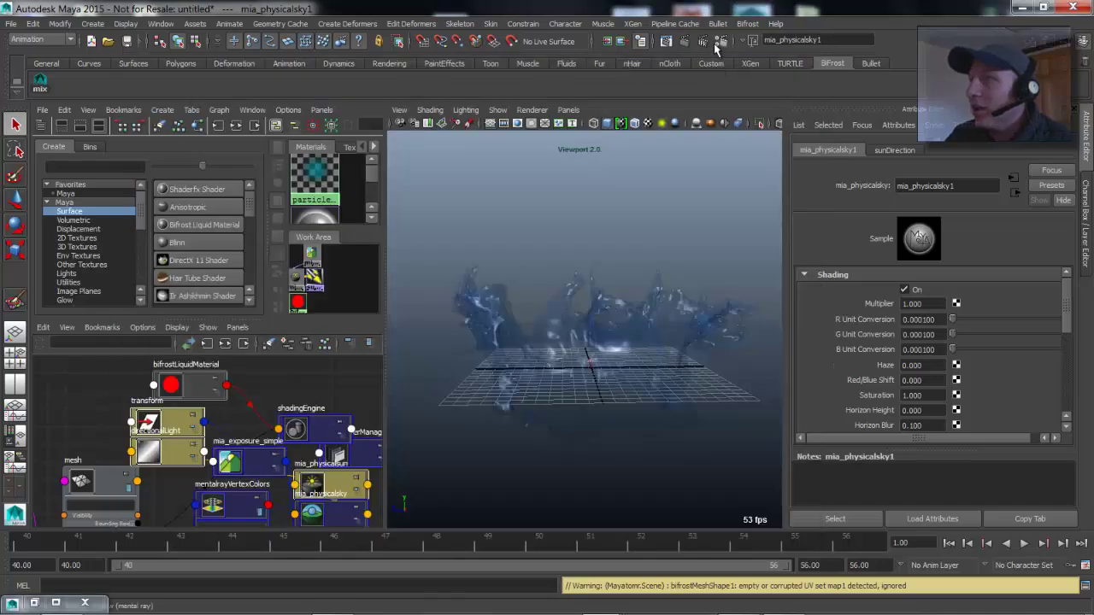
pyautogui.click(718, 43)
pyautogui.click(499, 186)
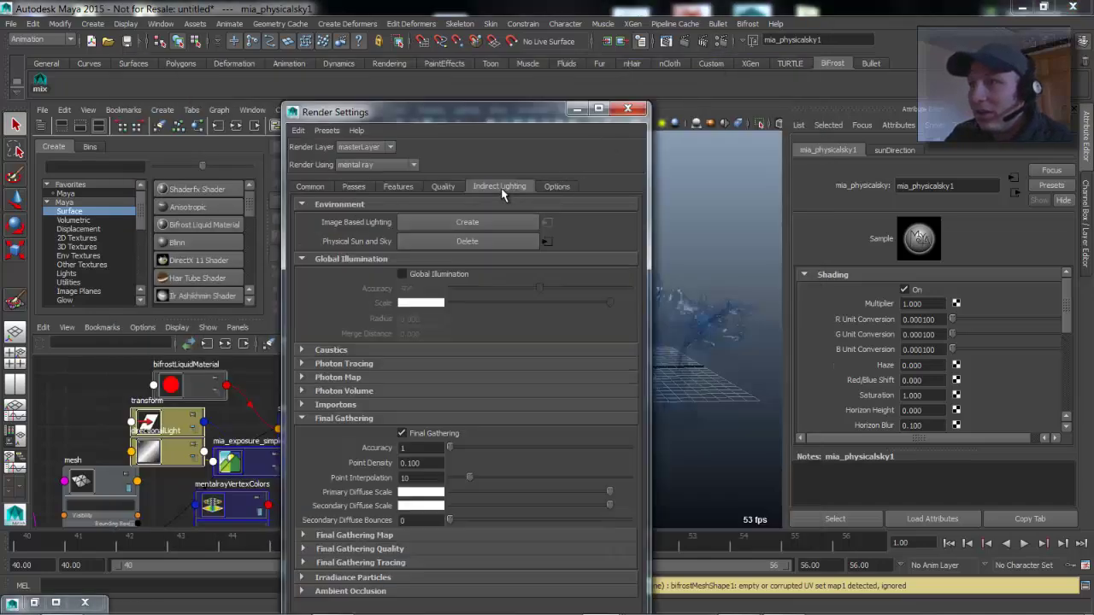
pyautogui.click(557, 188)
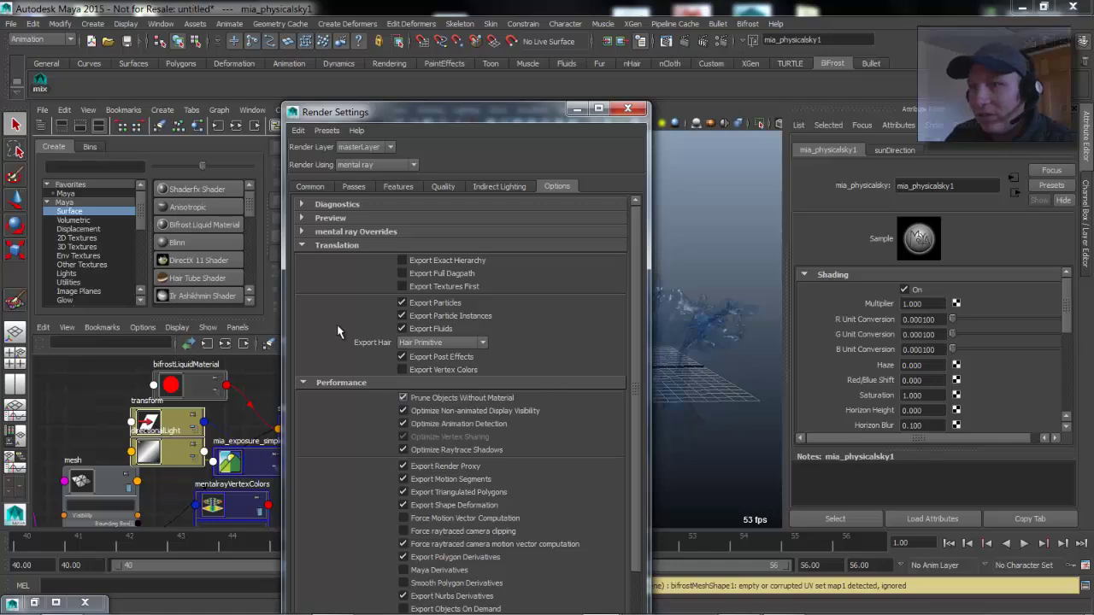
pyautogui.click(413, 372)
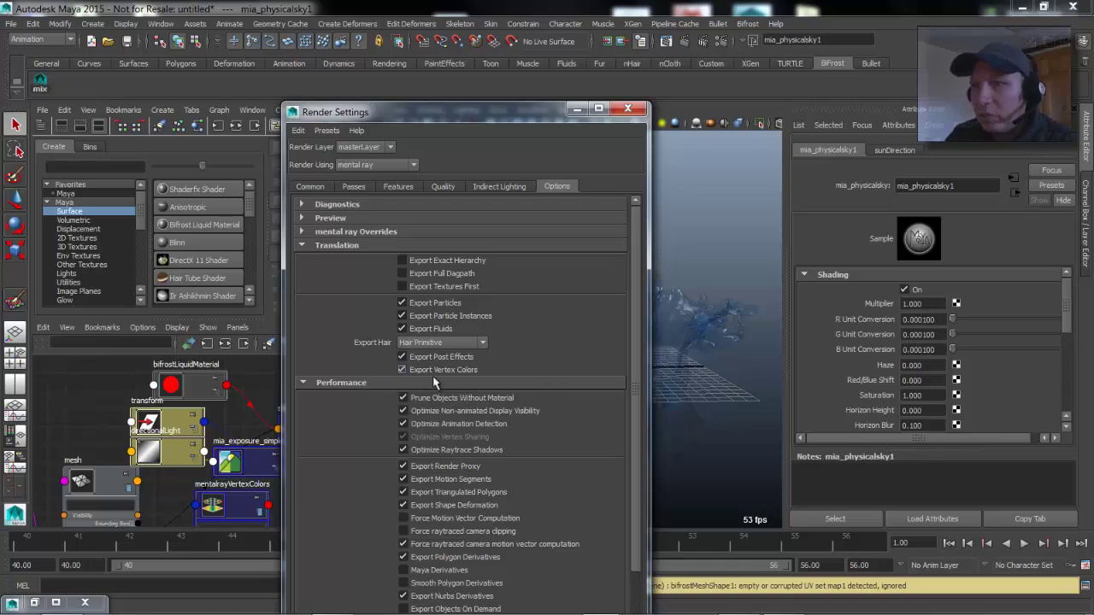
pyautogui.click(572, 111)
# Keep the previous image in the Render View, re-render the splash with exported vertex colors, and minimize the window
pyautogui.click(665, 41)
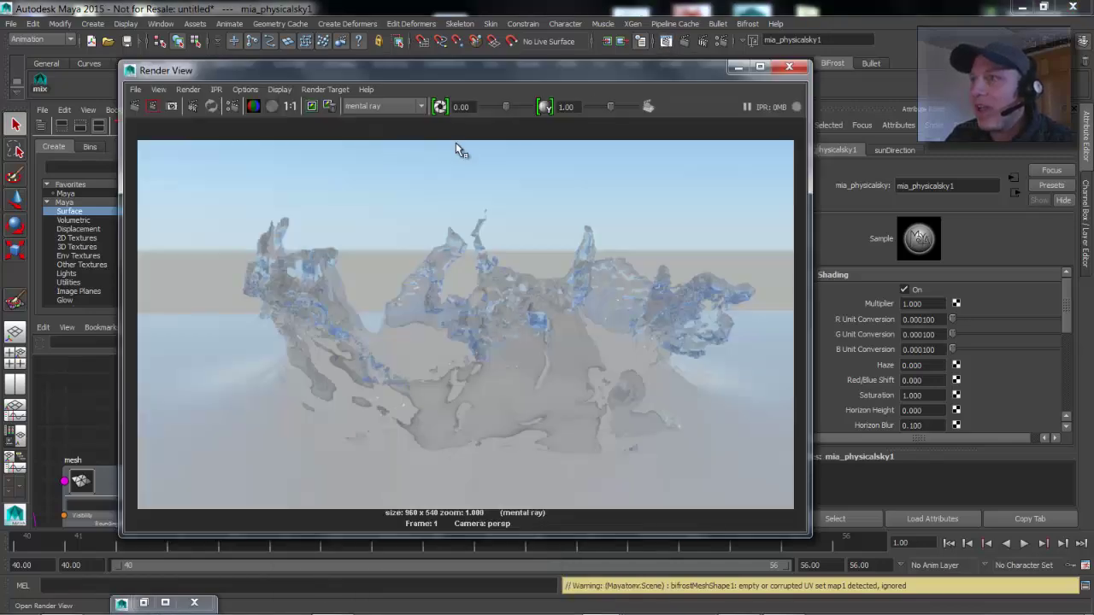
pyautogui.click(311, 106)
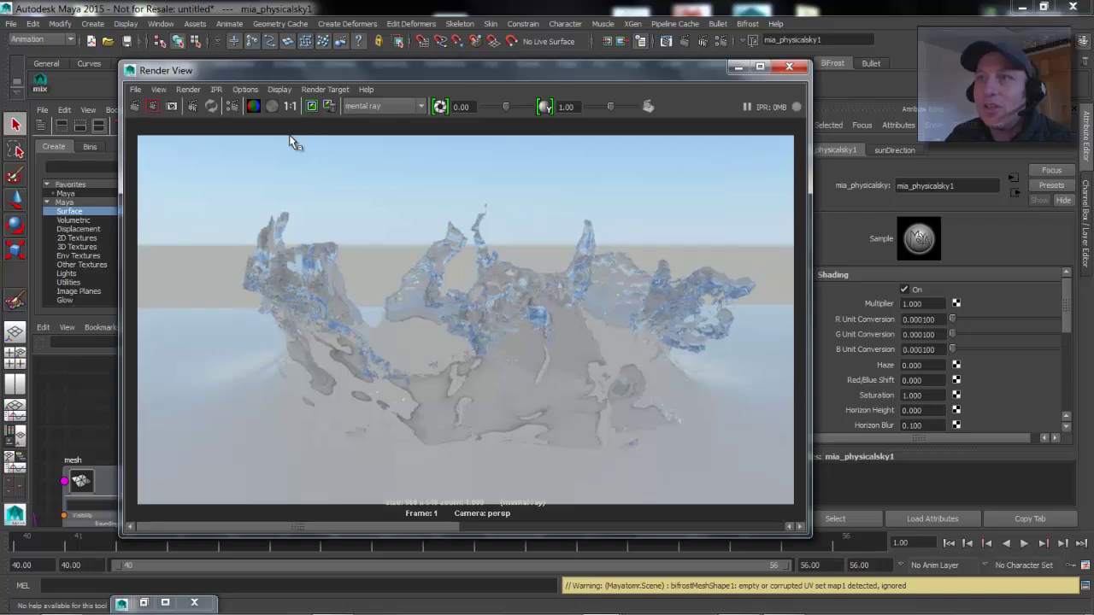
pyautogui.click(153, 108)
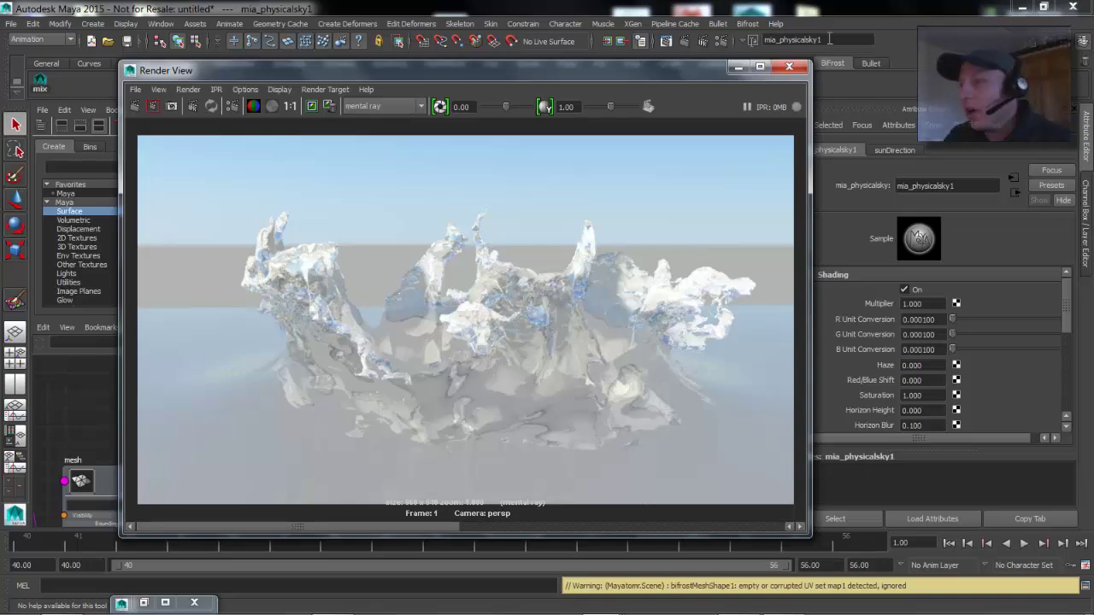
pyautogui.click(738, 66)
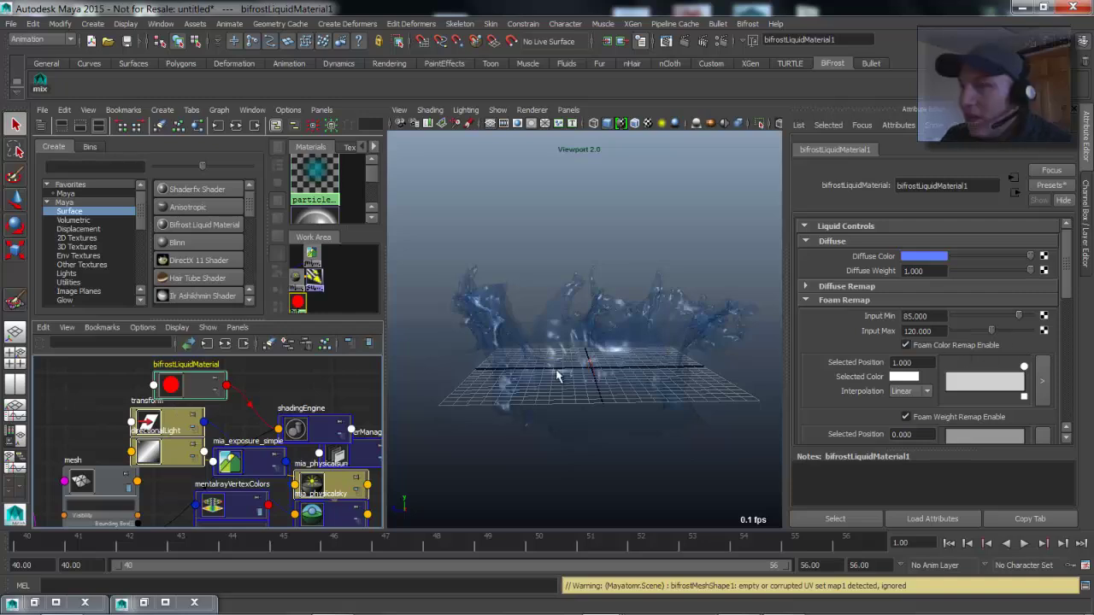
# Clear the node graph, create a Blinn material, assign it to the splash mesh and deselect the mesh
pyautogui.moveTo(579, 323)
pyautogui.keyDown('alt'); pyautogui.mouseDown(button='middle')
pyautogui.moveTo(596, 327)
pyautogui.moveTo(588, 332)
pyautogui.mouseUp(button='middle'); pyautogui.keyUp('alt')
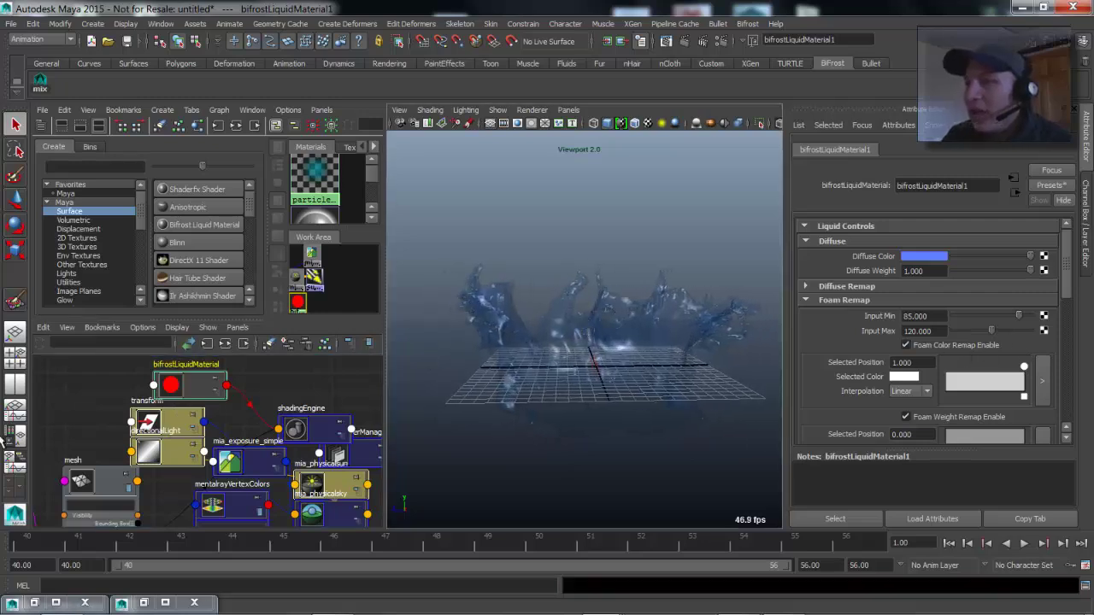
pyautogui.moveTo(233, 427)
pyautogui.keyDown('alt'); pyautogui.mouseDown(button='middle')
pyautogui.moveTo(190, 425)
pyautogui.moveTo(220, 419)
pyautogui.mouseUp(button='middle'); pyautogui.keyUp('alt')
pyautogui.scroll(-2, 213, 436)
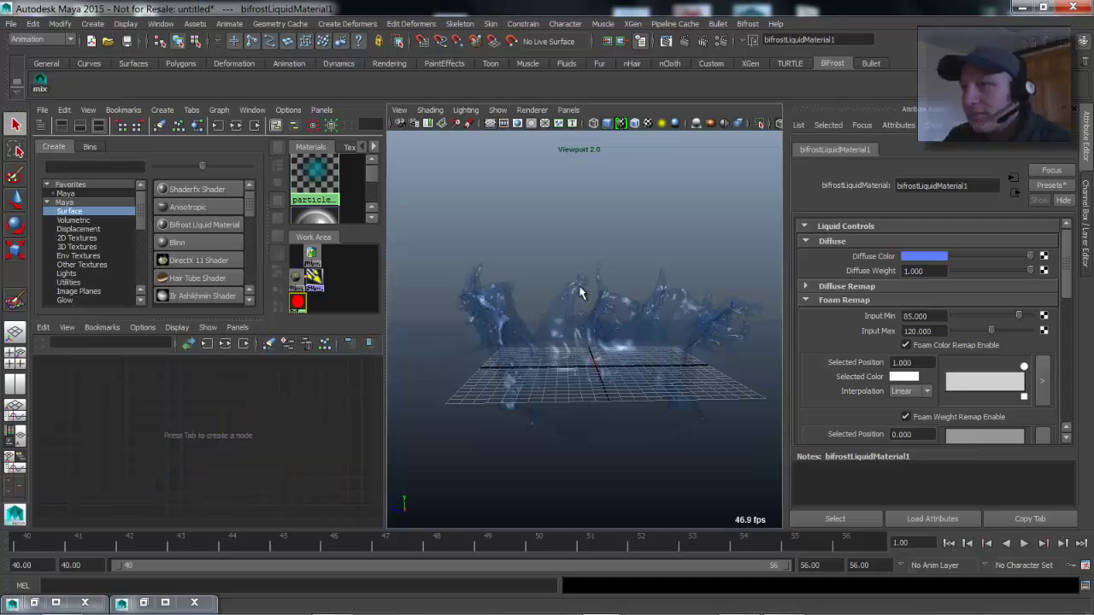
pyautogui.click(537, 314)
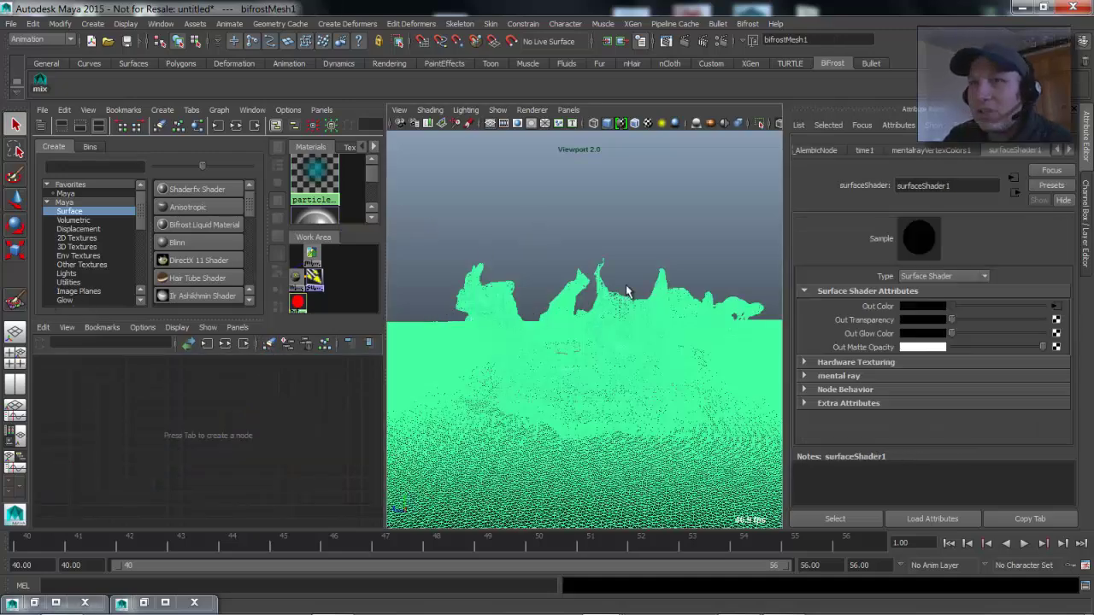
pyautogui.click(178, 242)
pyautogui.click(484, 321)
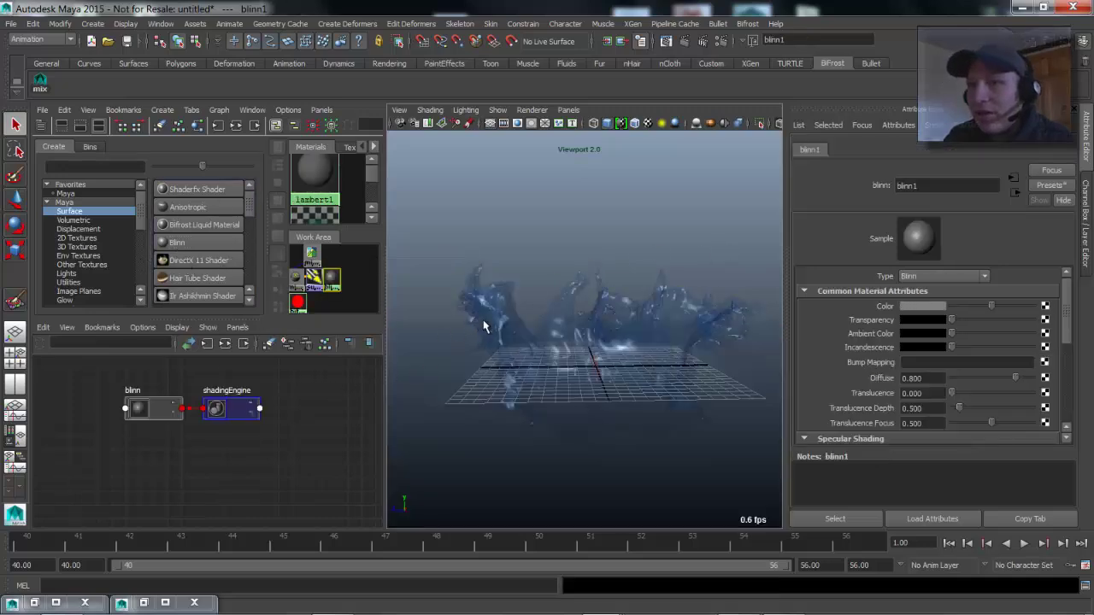
pyautogui.moveTo(138, 408); pyautogui.dragTo(153, 305, button='right')
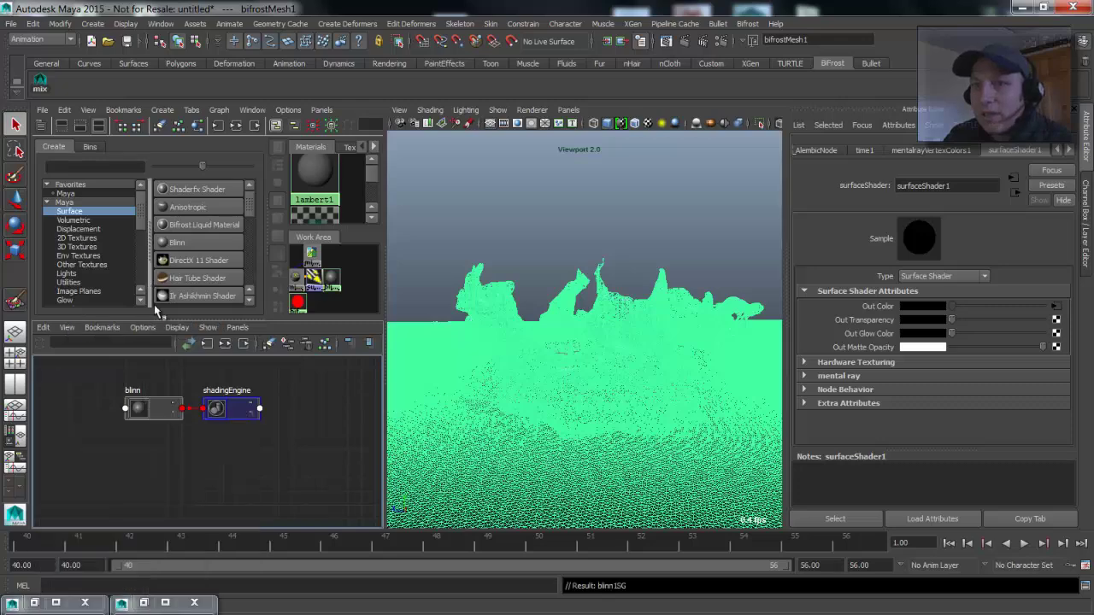
pyautogui.click(546, 261)
pyautogui.keyDown('alt'); pyautogui.moveTo(547, 261); pyautogui.dragTo(570, 294); pyautogui.keyUp('alt')
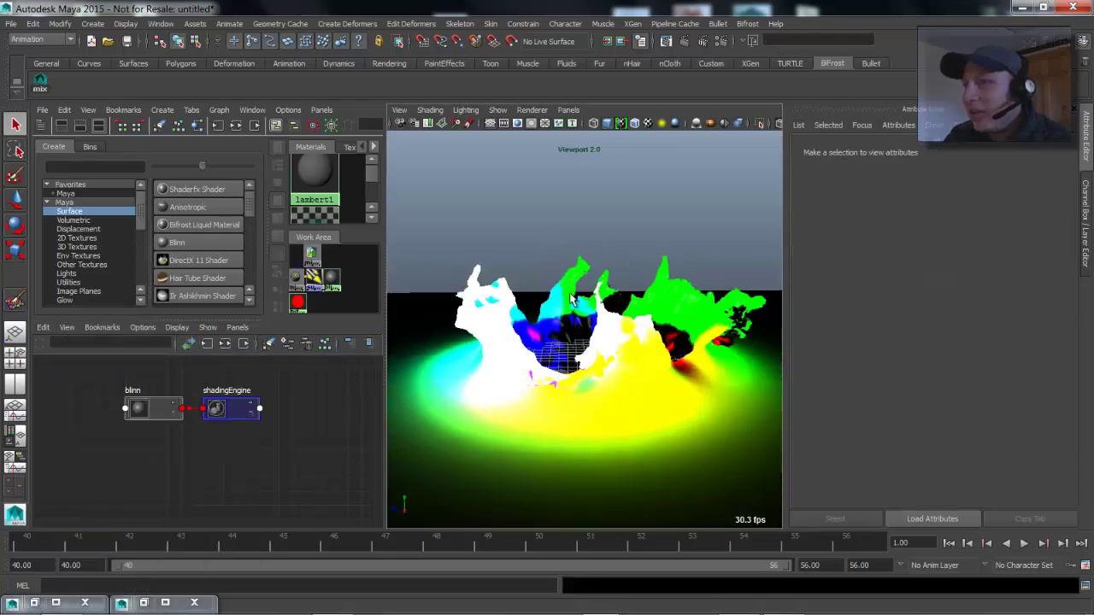
# Turn off Display Colors in the splash mesh's component display settings and inspect the Blinn-shaded surface
pyautogui.click(571, 294)
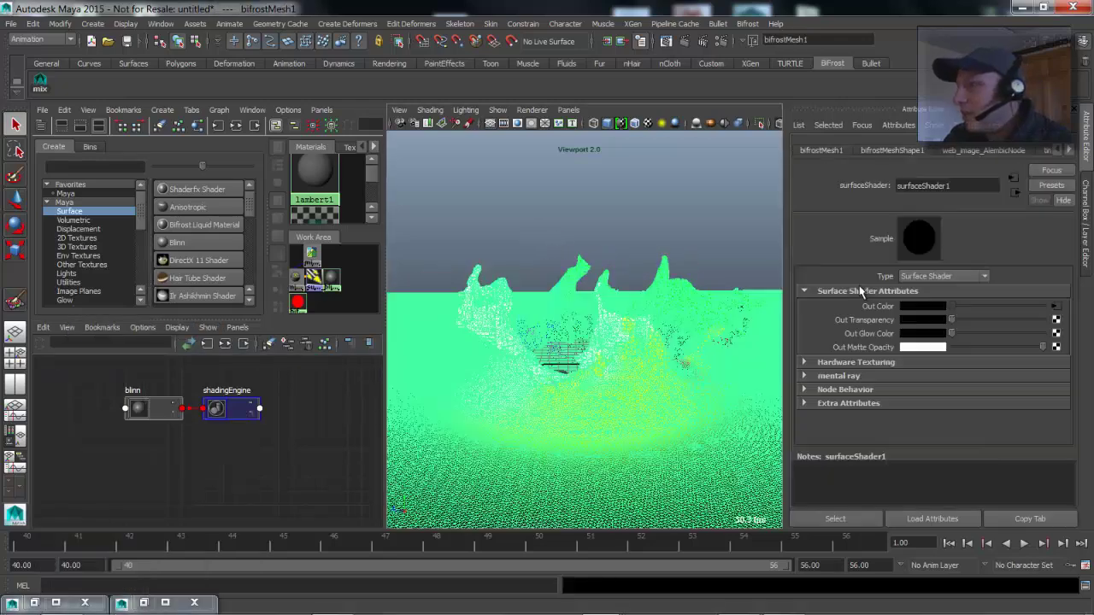
pyautogui.click(903, 151)
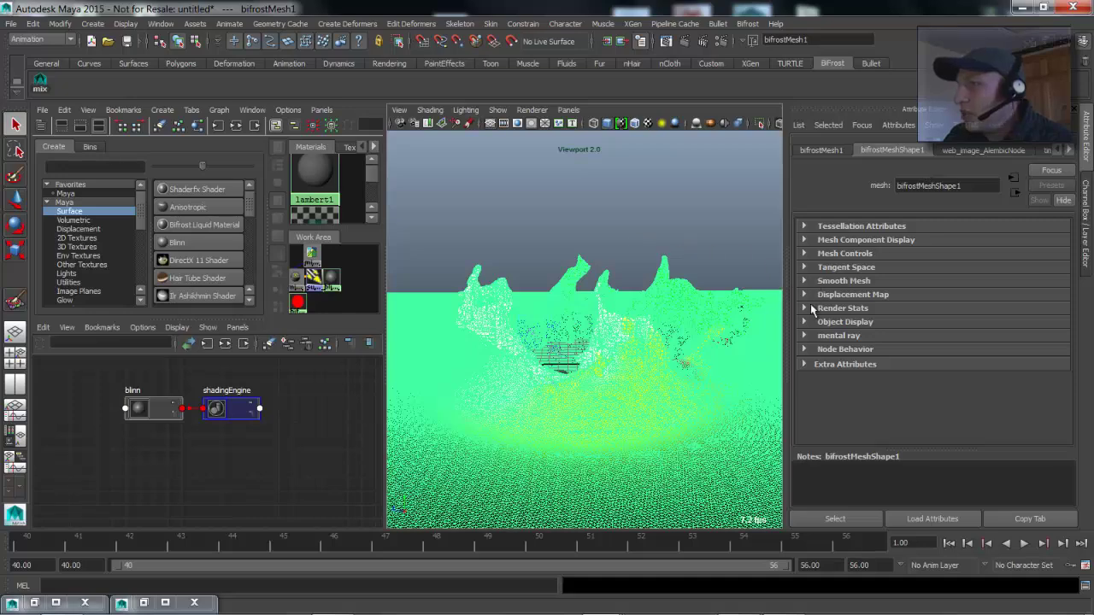
pyautogui.click(804, 242)
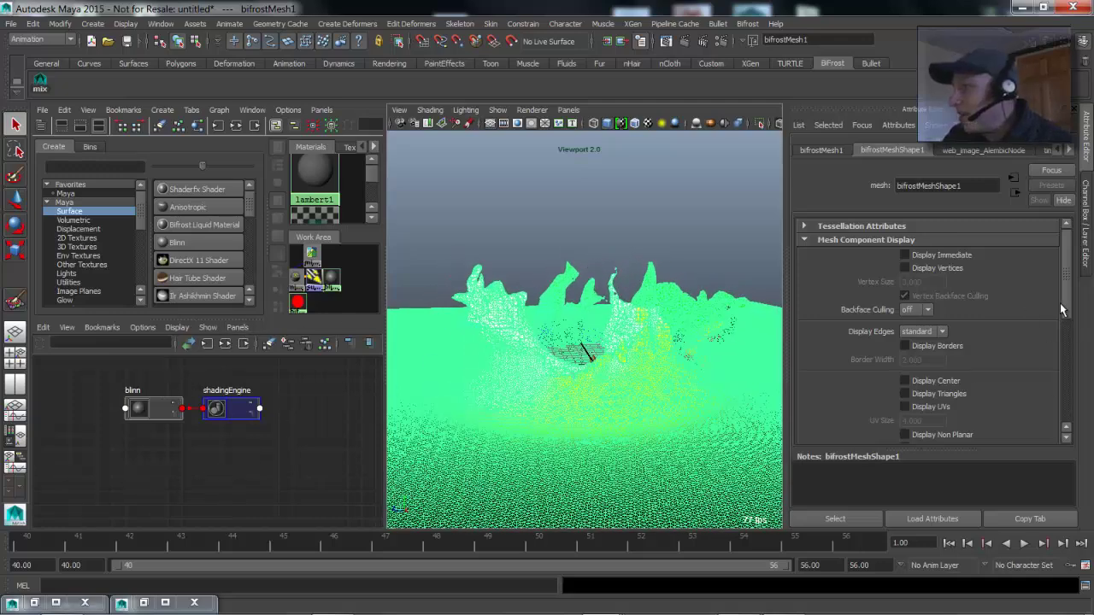
pyautogui.moveTo(1070, 312); pyautogui.dragTo(1070, 371)
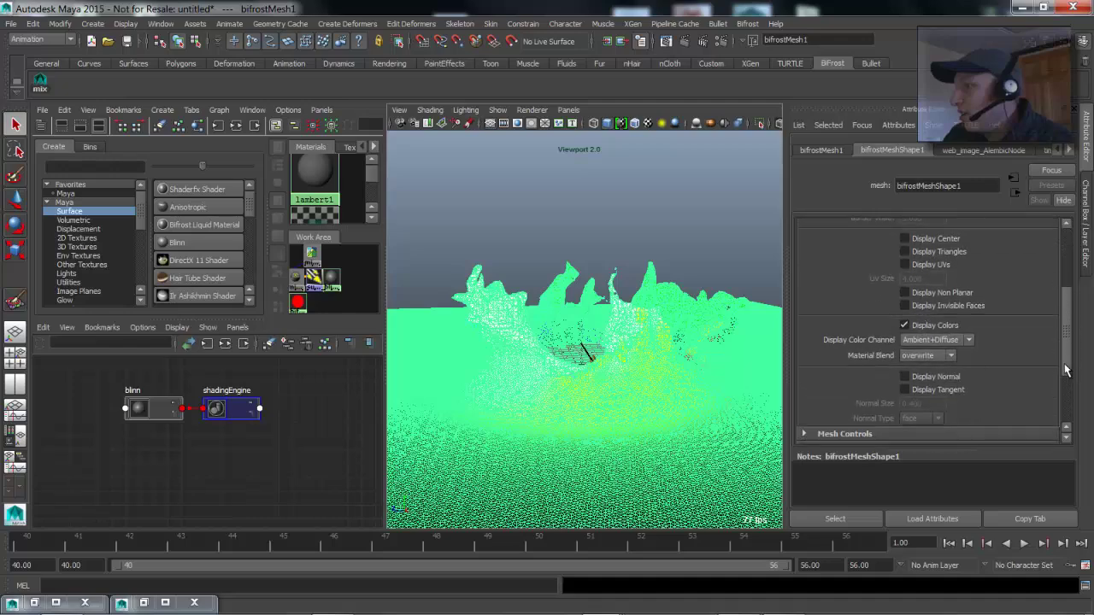
pyautogui.click(902, 326)
pyautogui.moveTo(1070, 305); pyautogui.dragTo(1048, 251)
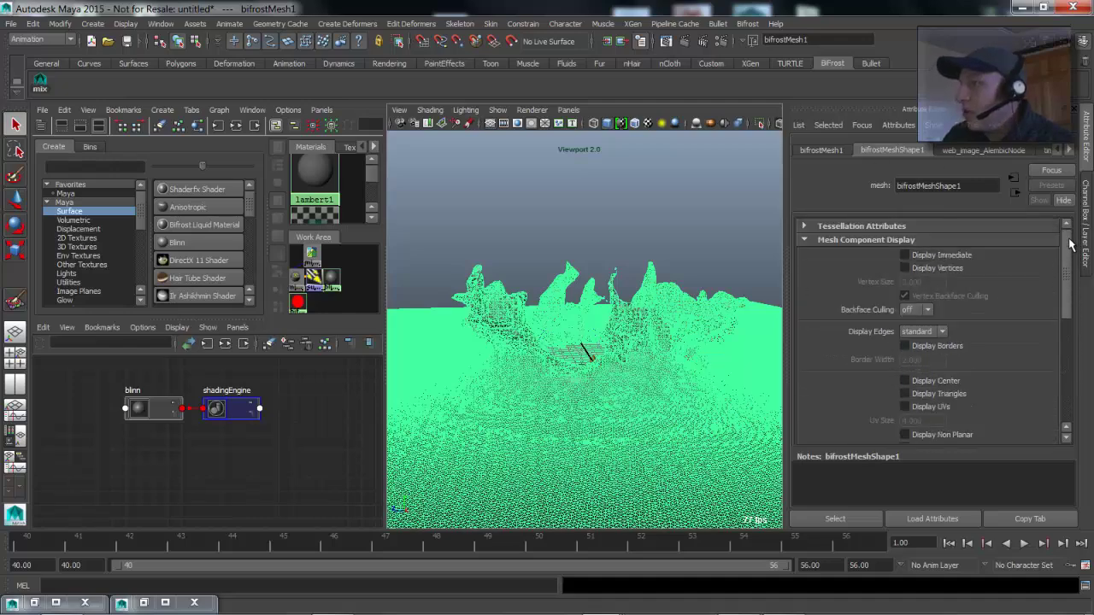
pyautogui.click(630, 237)
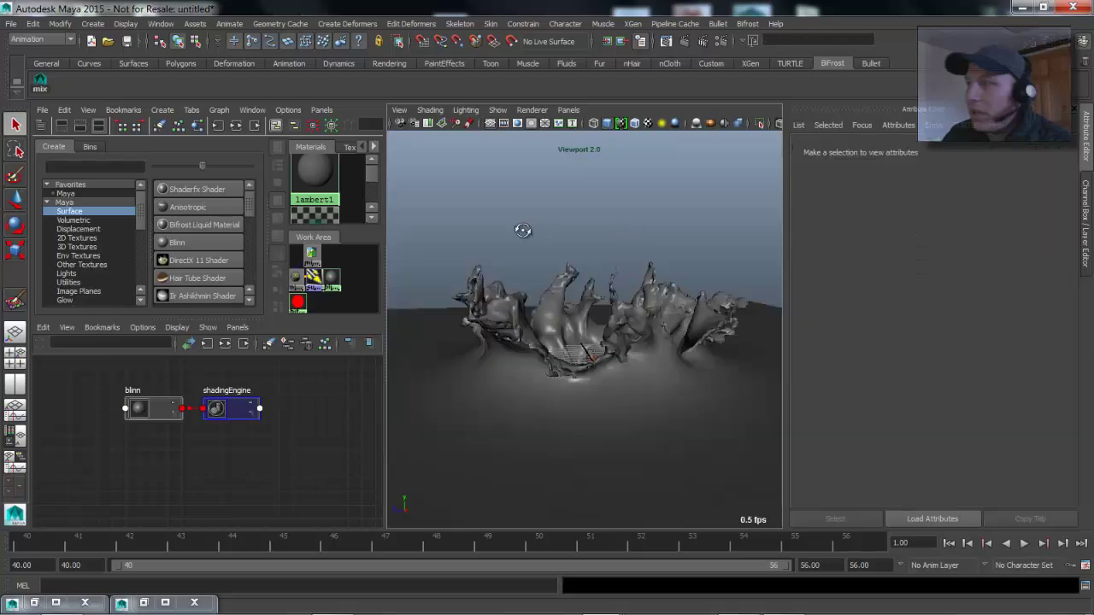
pyautogui.keyDown('alt'); pyautogui.moveTo(520, 230); pyautogui.dragTo(556, 231); pyautogui.keyUp('alt')
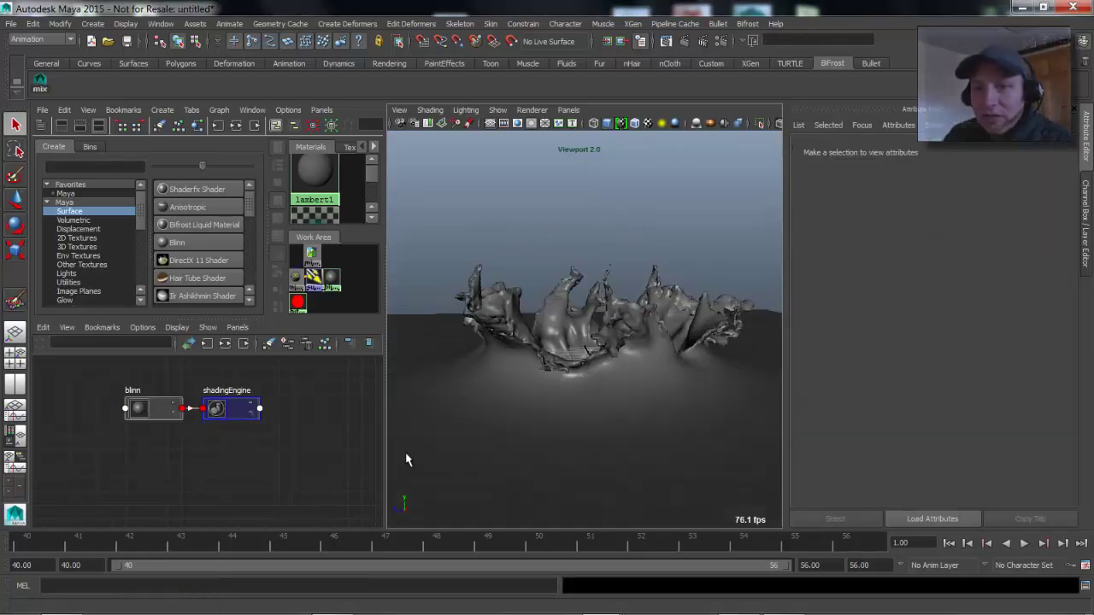
# Run the MEL command "createNode bifrost_mix_vorticity_velocities;" in the Script Editor, minimize the editor, and place the node before the Blinn
pyautogui.keyDown('alt'); pyautogui.moveTo(487, 386); pyautogui.dragTo(551, 363); pyautogui.keyUp('alt')
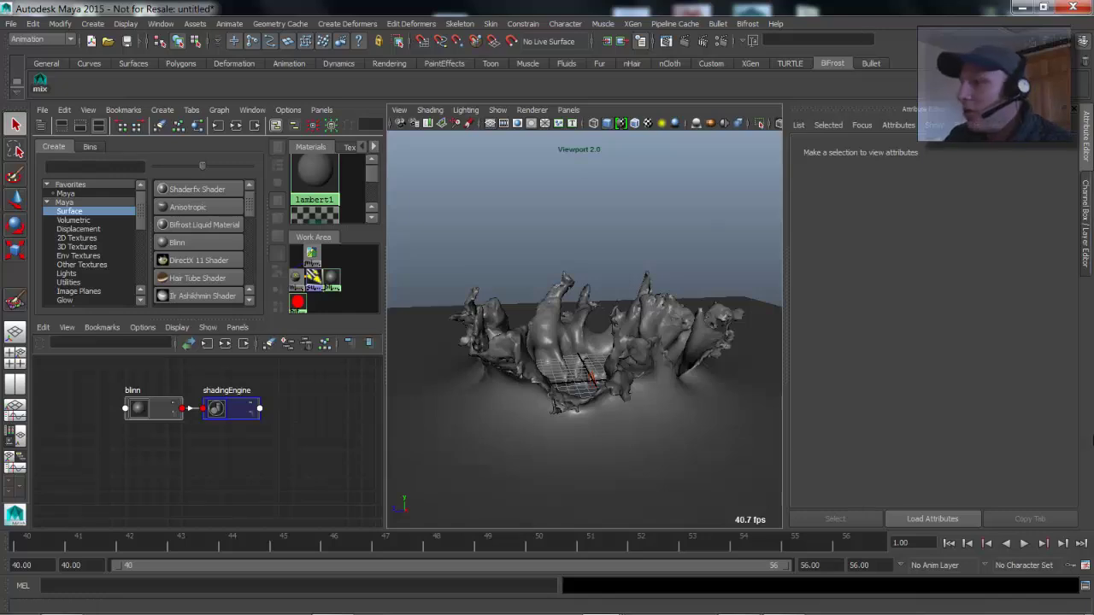
pyautogui.click(1086, 586)
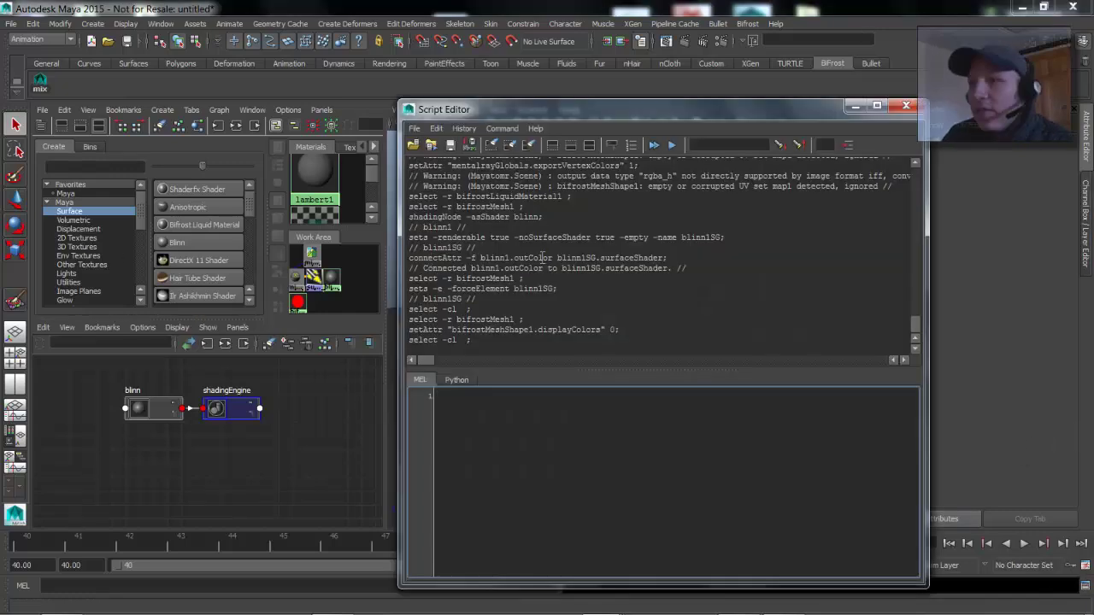
pyautogui.moveTo(648, 111); pyautogui.dragTo(672, 79)
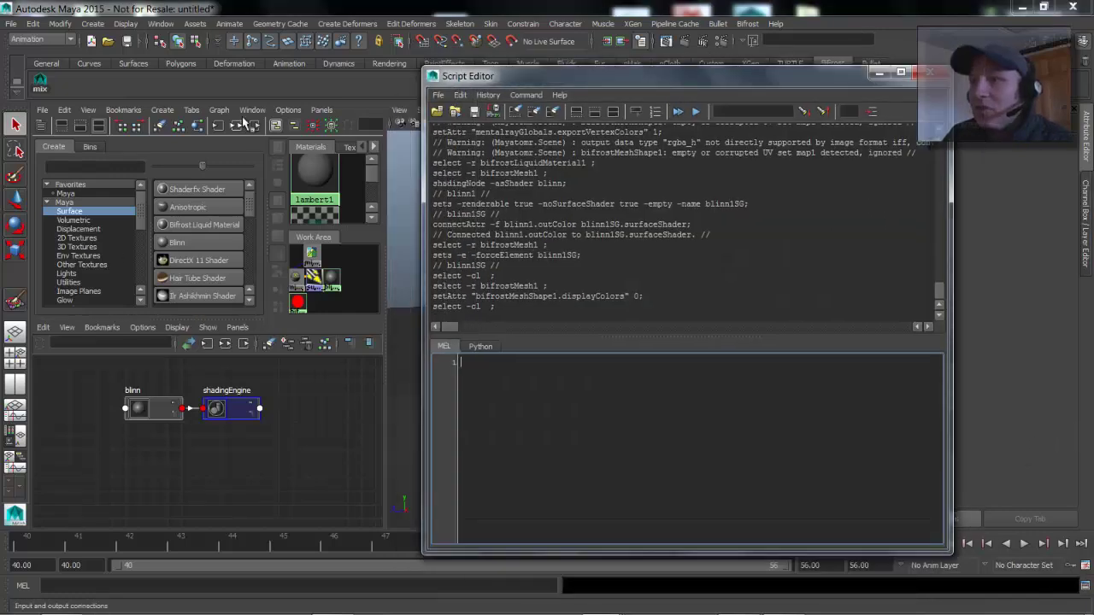
pyautogui.moveTo(49, 92); pyautogui.dragTo(559, 417, button='middle')
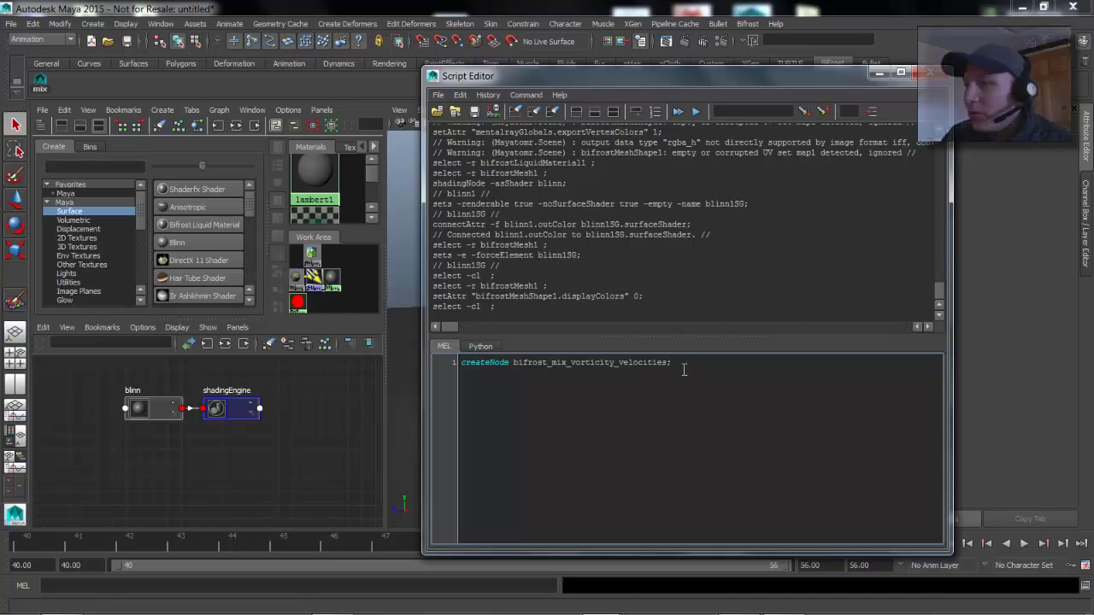
pyautogui.hotkey('ctrl', 'Return')
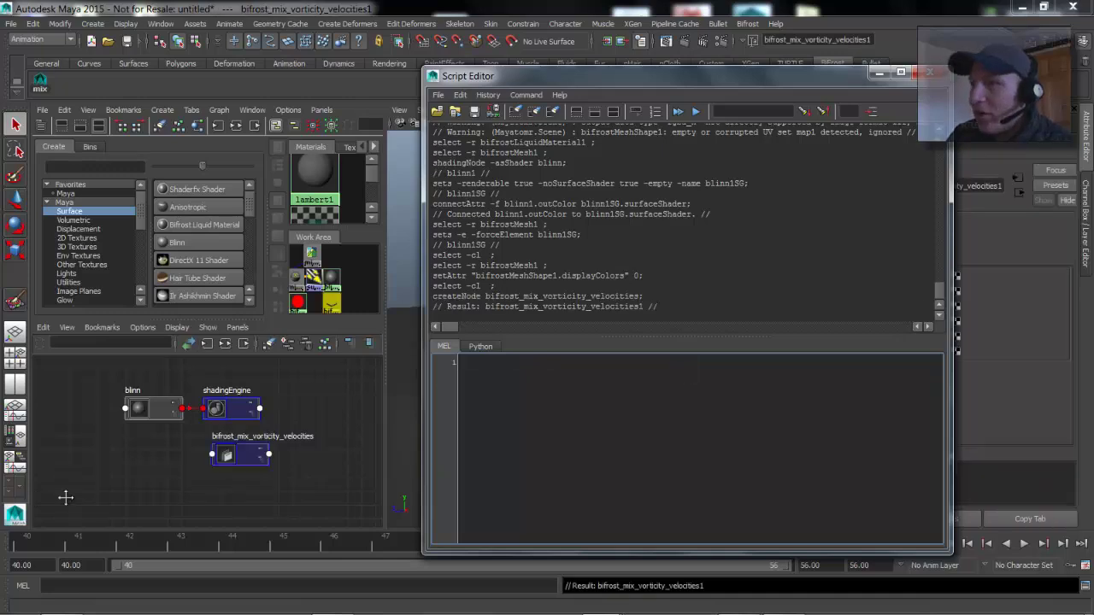
pyautogui.moveTo(255, 458); pyautogui.dragTo(80, 408)
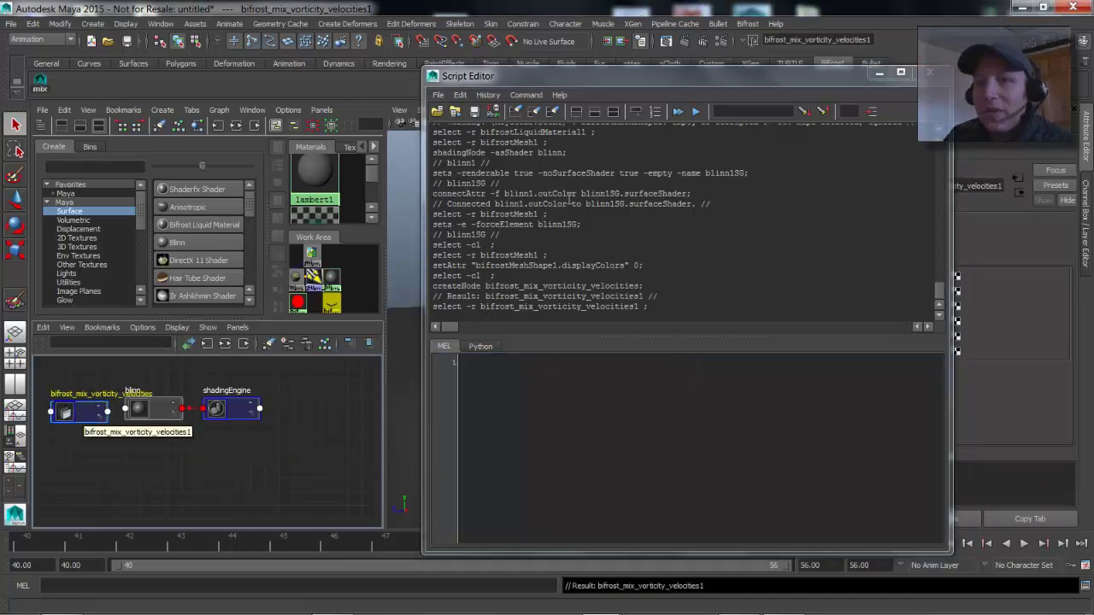
pyautogui.click(878, 73)
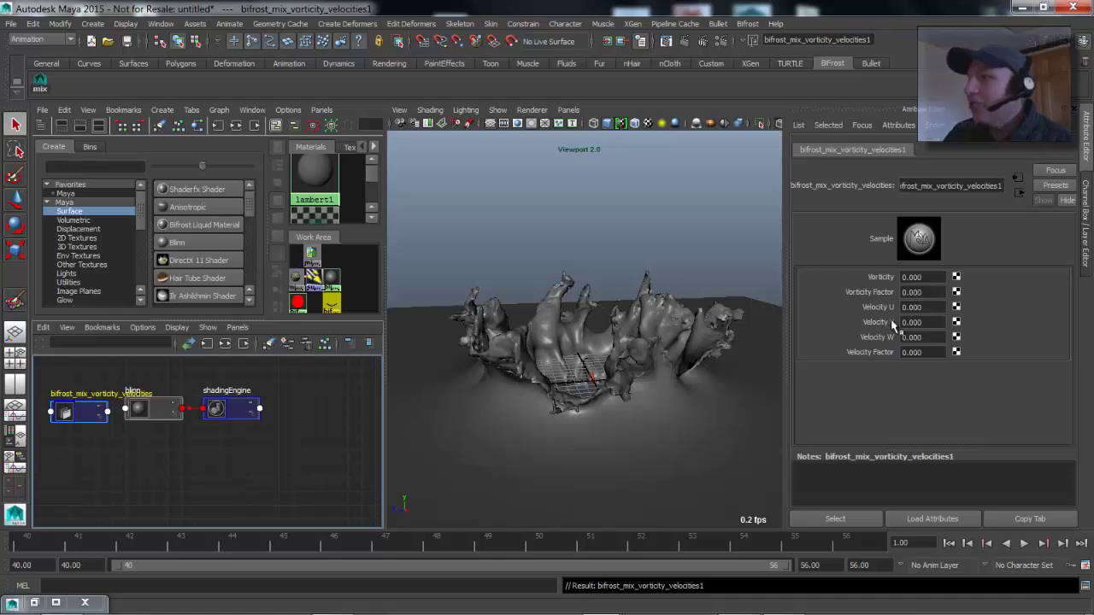
# Set the bifrost_mix_vorticity_velocities node's Velocity Factor to 1 and space out the Blinn and shading engine nodes
pyautogui.click(929, 353)
pyautogui.write('1')
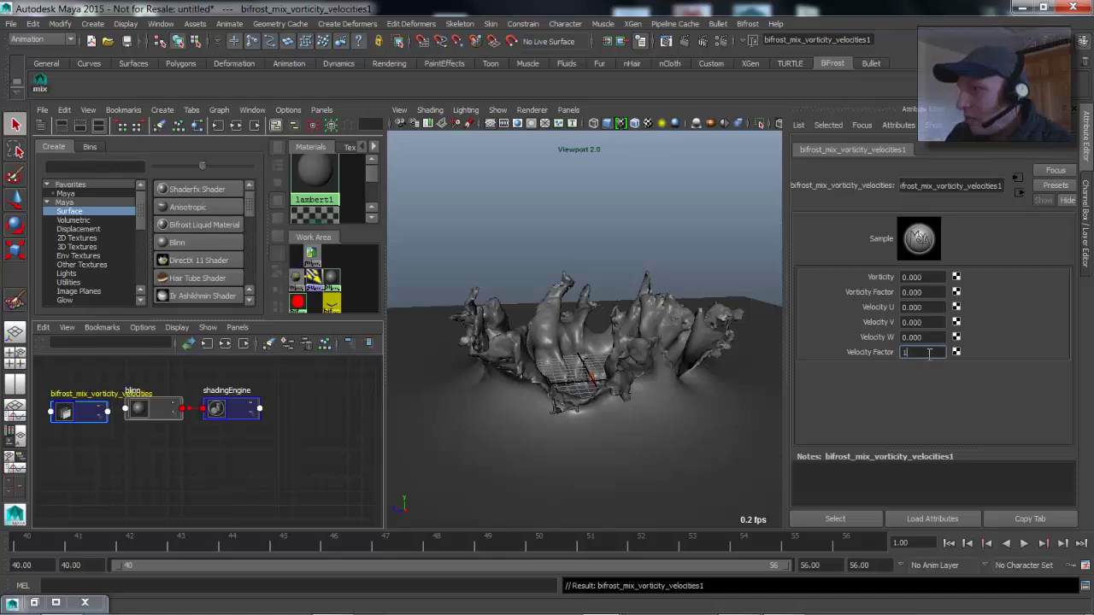
pyautogui.press('Return')
pyautogui.moveTo(96, 407); pyautogui.dragTo(84, 397)
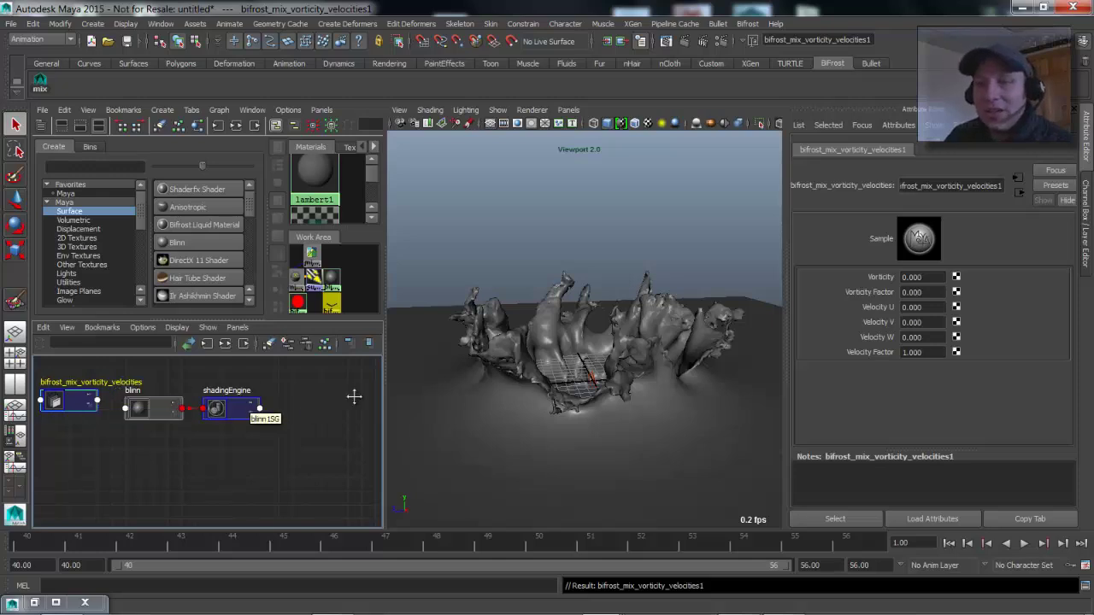
pyautogui.moveTo(143, 406); pyautogui.dragTo(157, 401)
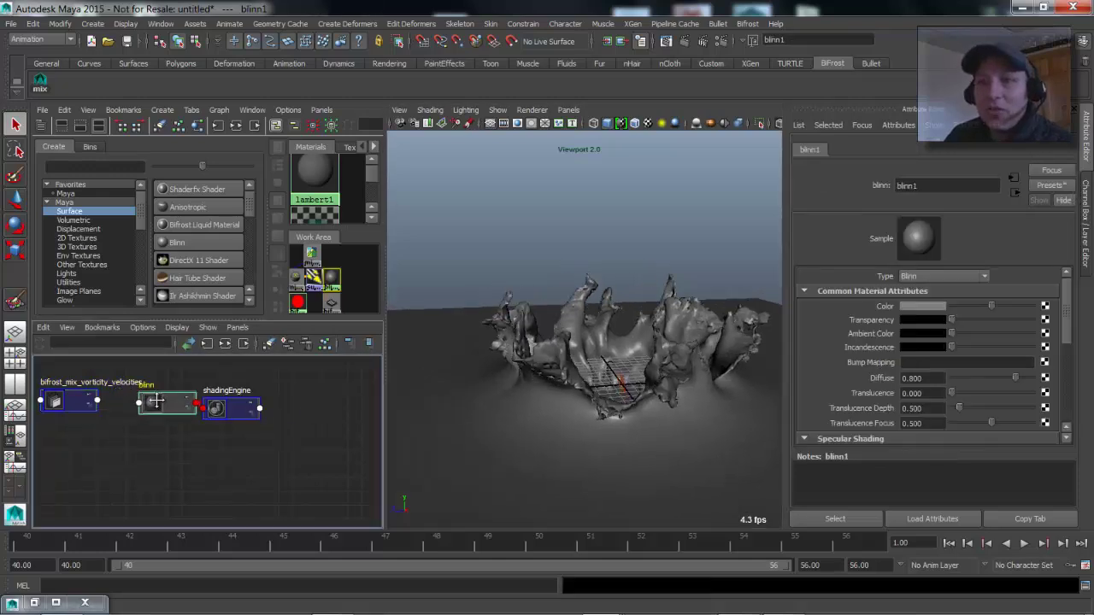
pyautogui.moveTo(247, 404); pyautogui.dragTo(314, 404)
pyautogui.moveTo(173, 404); pyautogui.dragTo(210, 391)
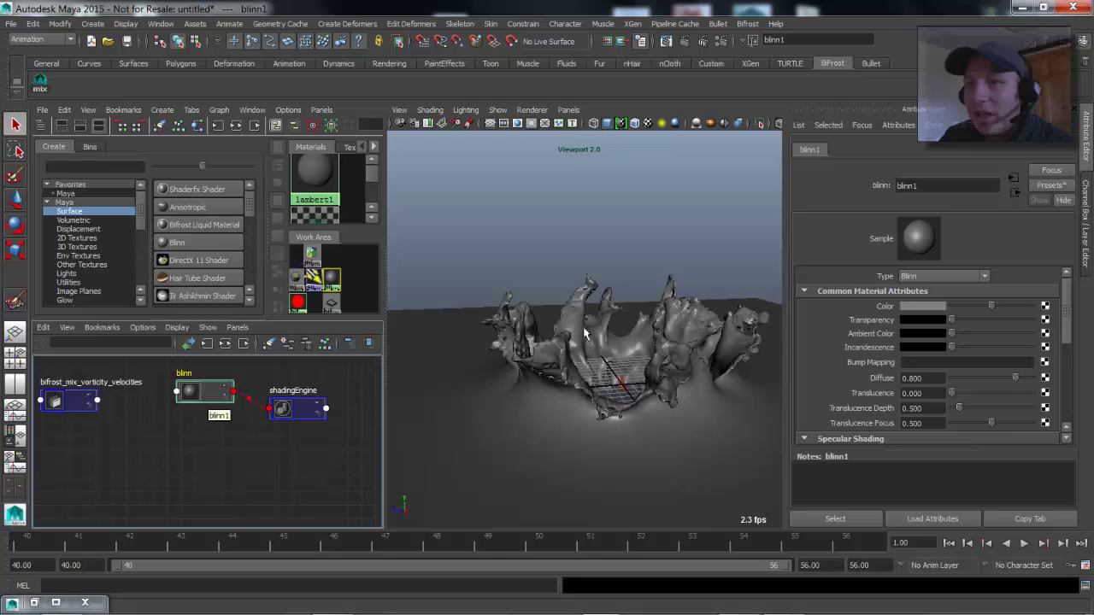
# Raise the Blinn material's transparency to light grey and adjust the Blinn and velocity nodes' positions in the graph
pyautogui.moveTo(970, 322); pyautogui.dragTo(1016, 319)
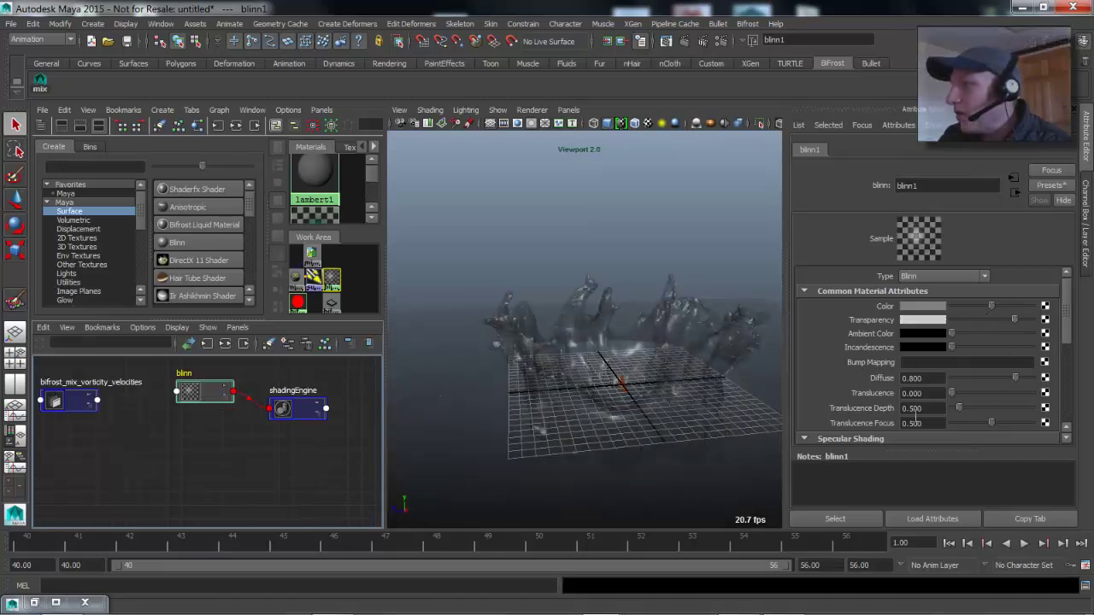
pyautogui.keyDown('alt'); pyautogui.moveTo(597, 349); pyautogui.dragTo(500, 336); pyautogui.keyUp('alt')
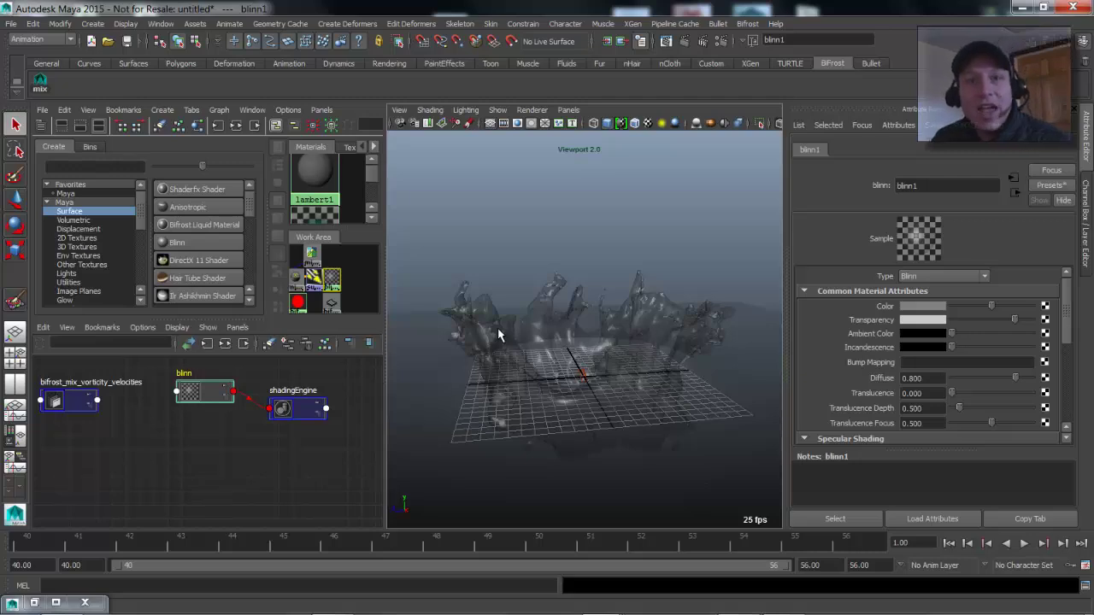
pyautogui.moveTo(80, 403); pyautogui.dragTo(98, 403)
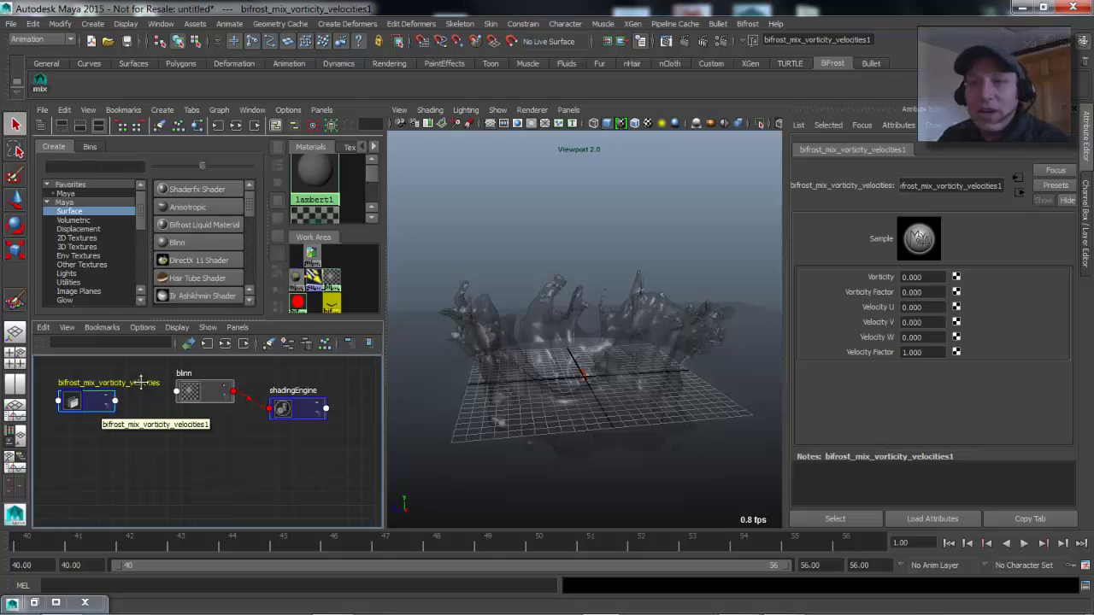
pyautogui.moveTo(210, 388); pyautogui.dragTo(221, 389)
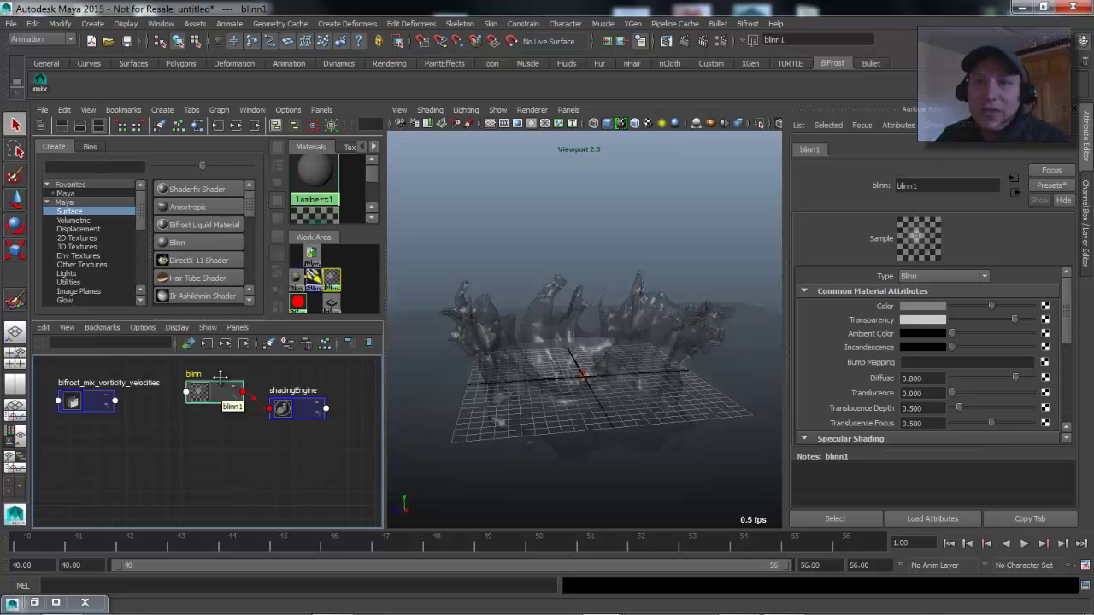
pyautogui.moveTo(77, 402); pyautogui.dragTo(80, 401)
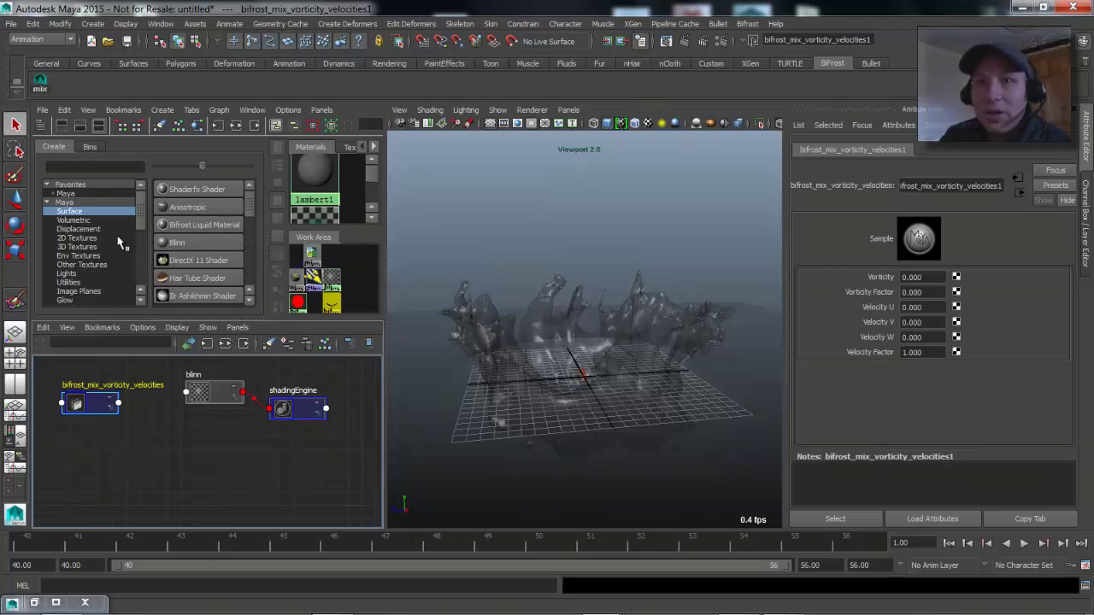
# Create a mental ray writeToColorBuffer node and place it below the Blinn's shading engine in the node graph
pyautogui.scroll(-2, 134, 235)
pyautogui.scroll(-1, 134, 238)
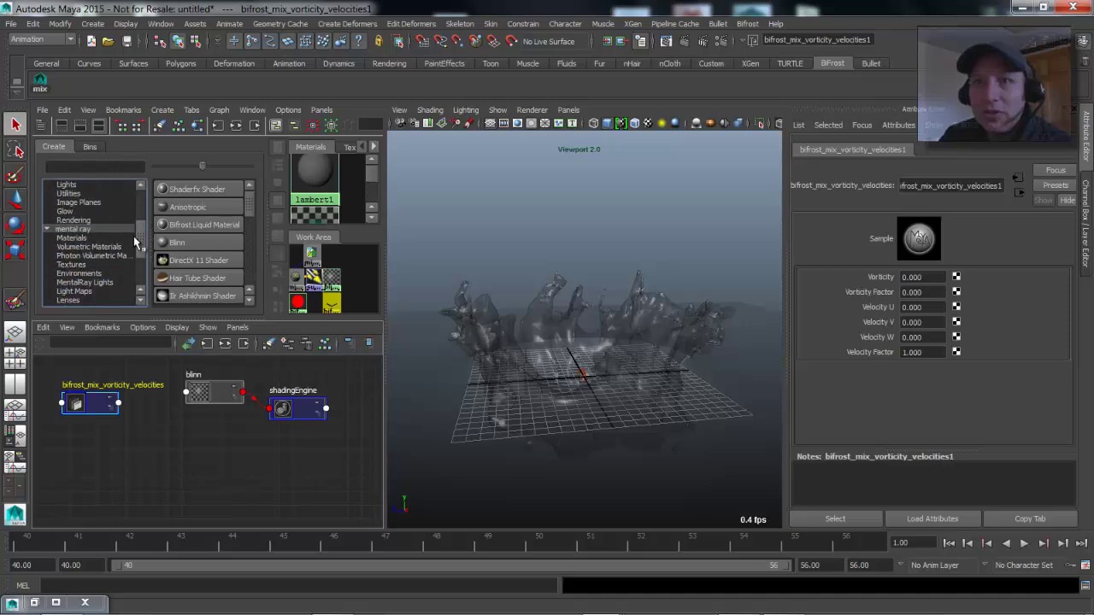
pyautogui.scroll(-1, 141, 248)
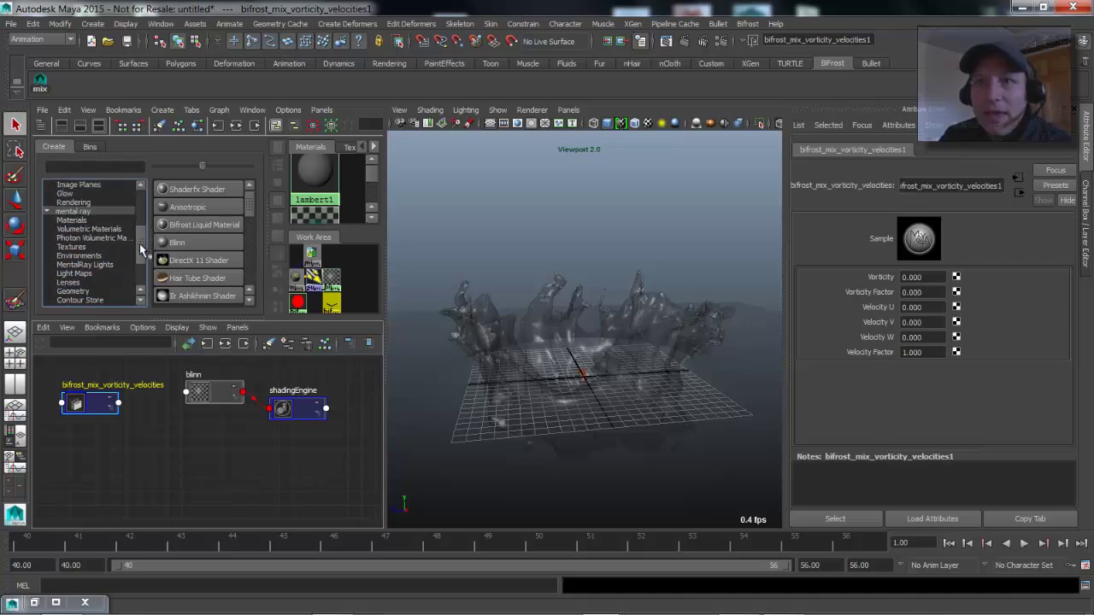
pyautogui.scroll(-3, 141, 248)
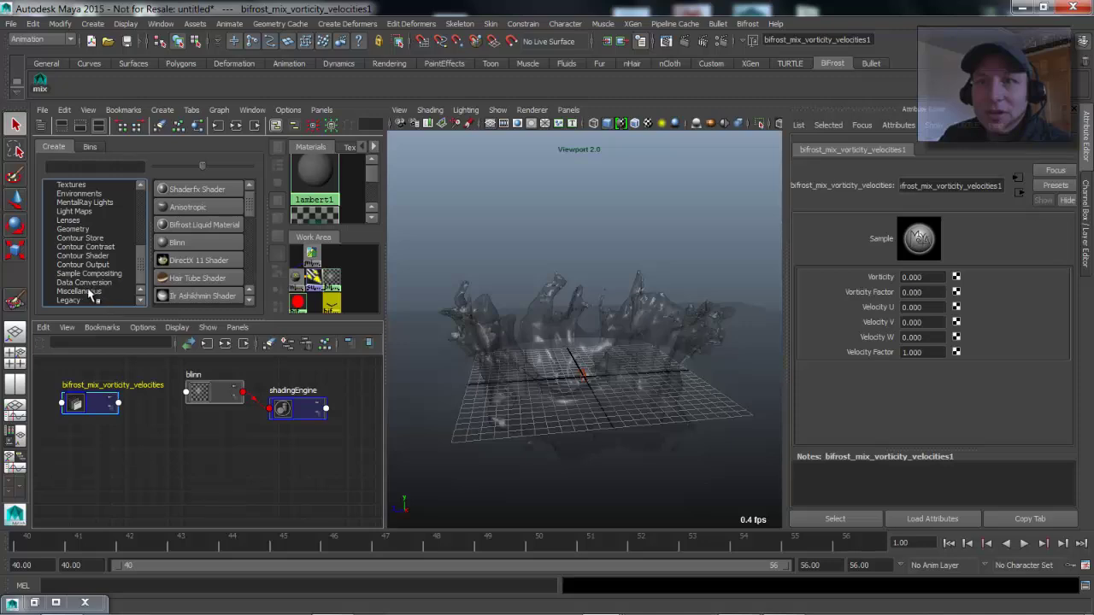
pyautogui.click(74, 292)
pyautogui.moveTo(247, 218); pyautogui.dragTo(246, 272)
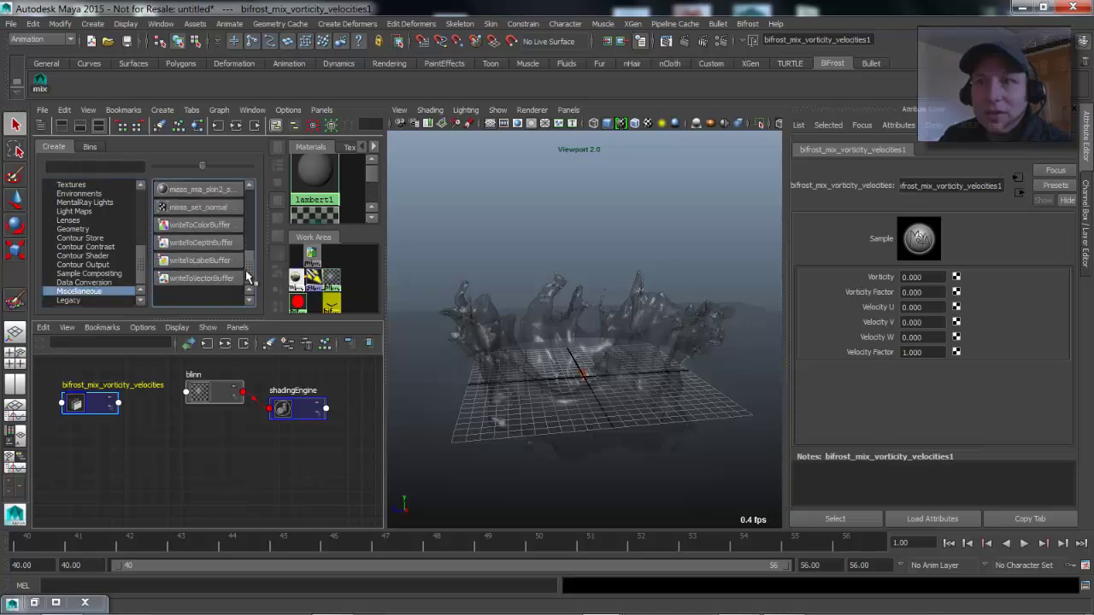
pyautogui.click(194, 227)
pyautogui.moveTo(239, 453); pyautogui.dragTo(241, 476)
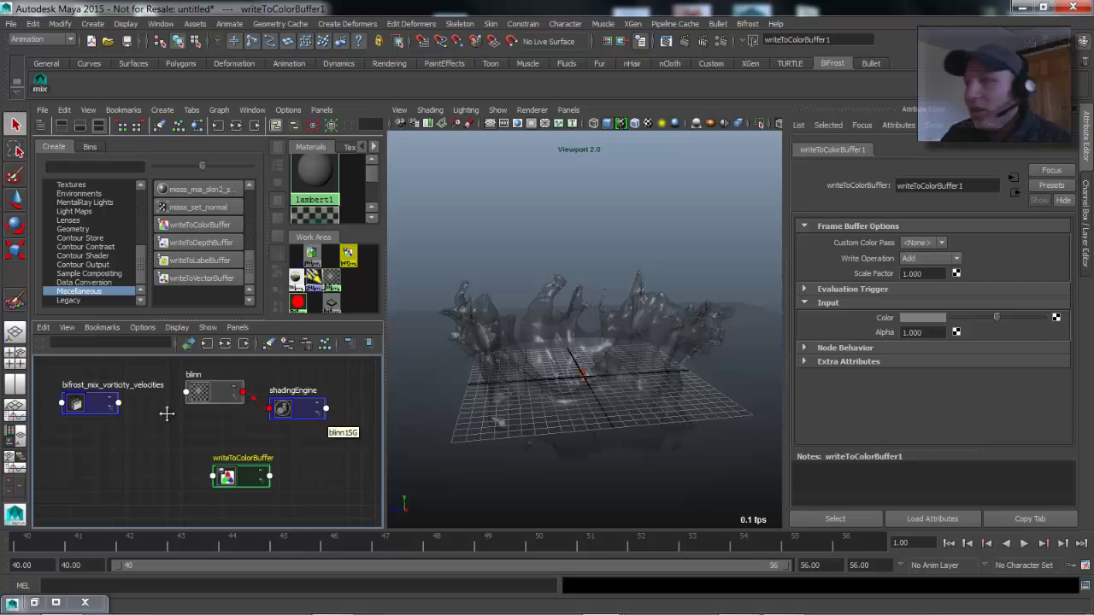
pyautogui.moveTo(242, 477); pyautogui.dragTo(291, 461)
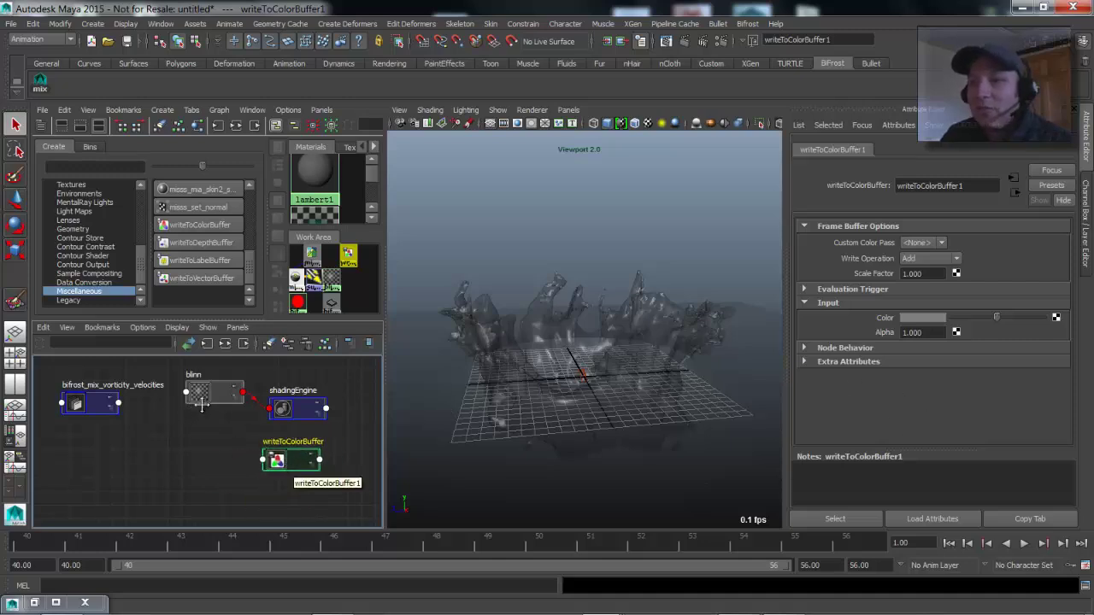
# Connect the Blinn material to the Evaluation Pass Through of the writeToColorBuffer node
pyautogui.click(804, 291)
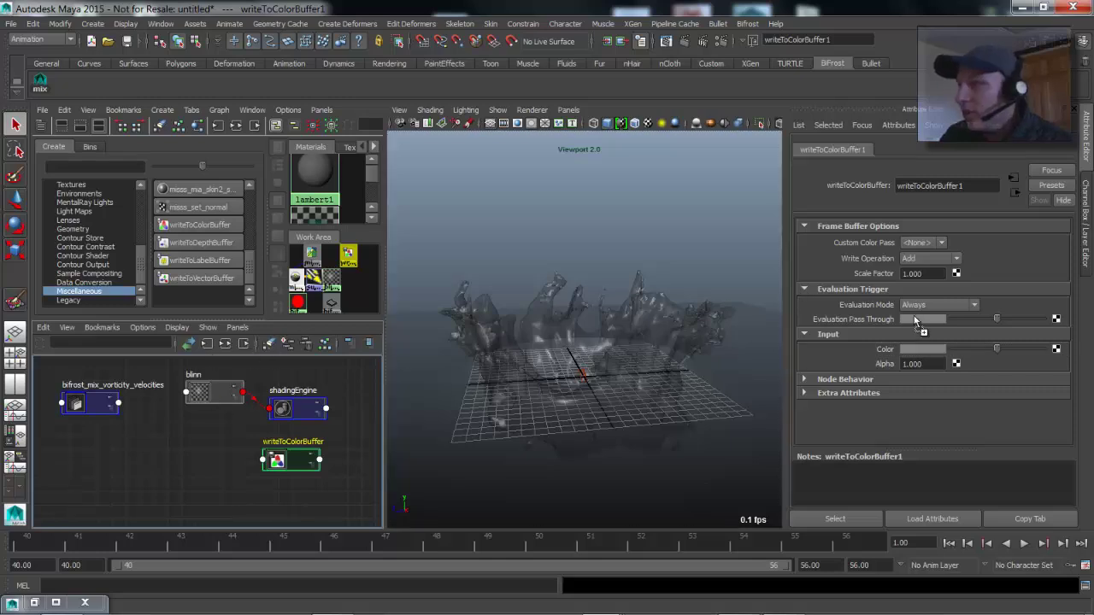
pyautogui.moveTo(916, 321); pyautogui.dragTo(860, 318, button='middle')
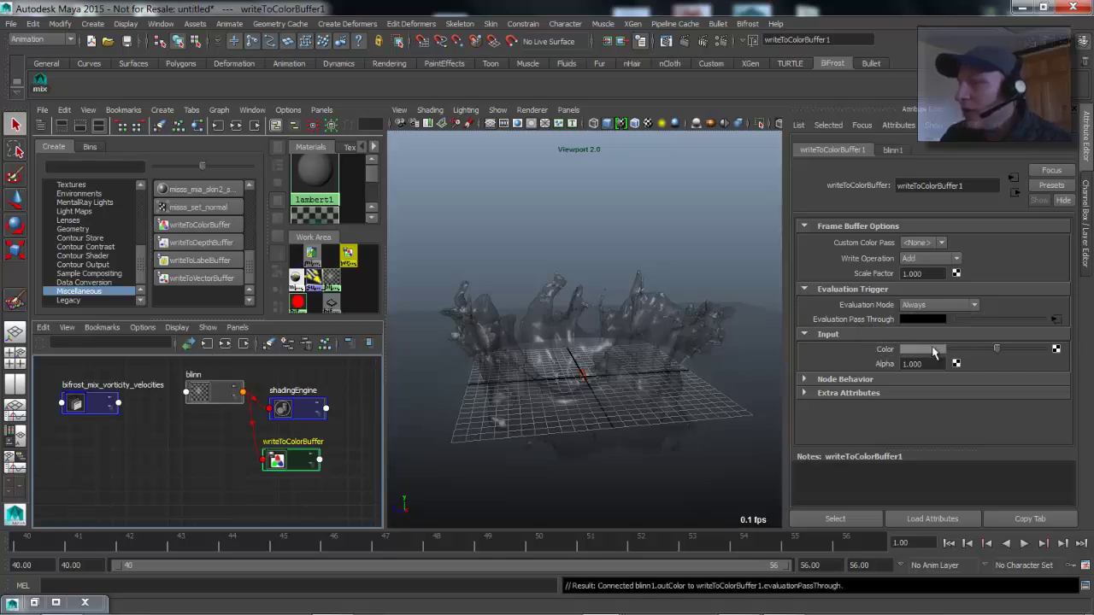
pyautogui.moveTo(276, 466)
pyautogui.mouseDown()
pyautogui.moveTo(270, 478)
pyautogui.moveTo(284, 474)
pyautogui.mouseUp()
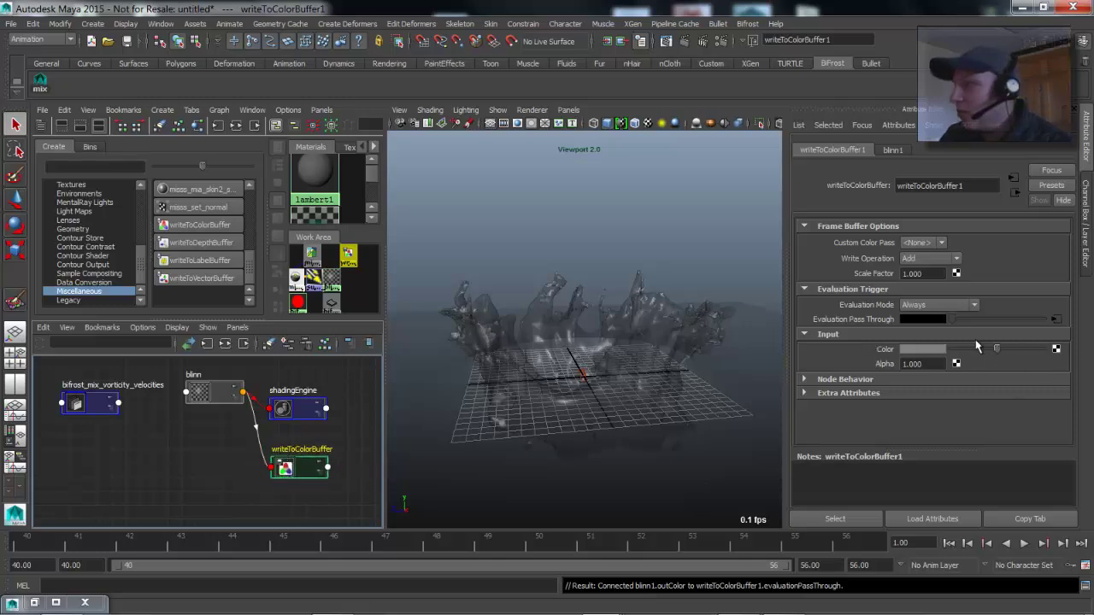
# Create a Surface Shader as the source for the writeToColorBuffer node's Color input
pyautogui.click(906, 350)
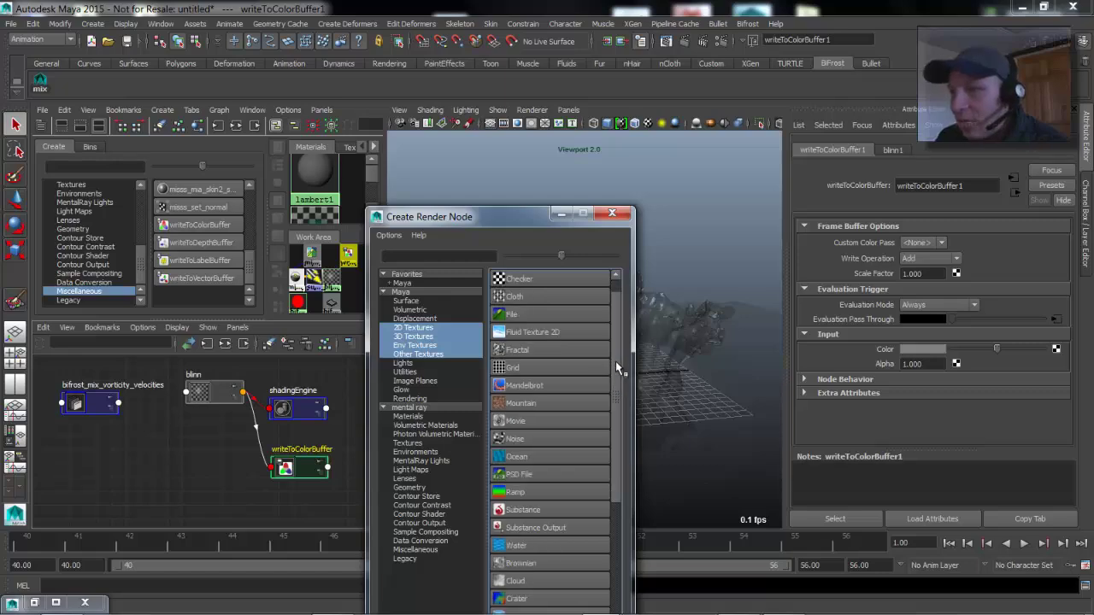
pyautogui.click(407, 300)
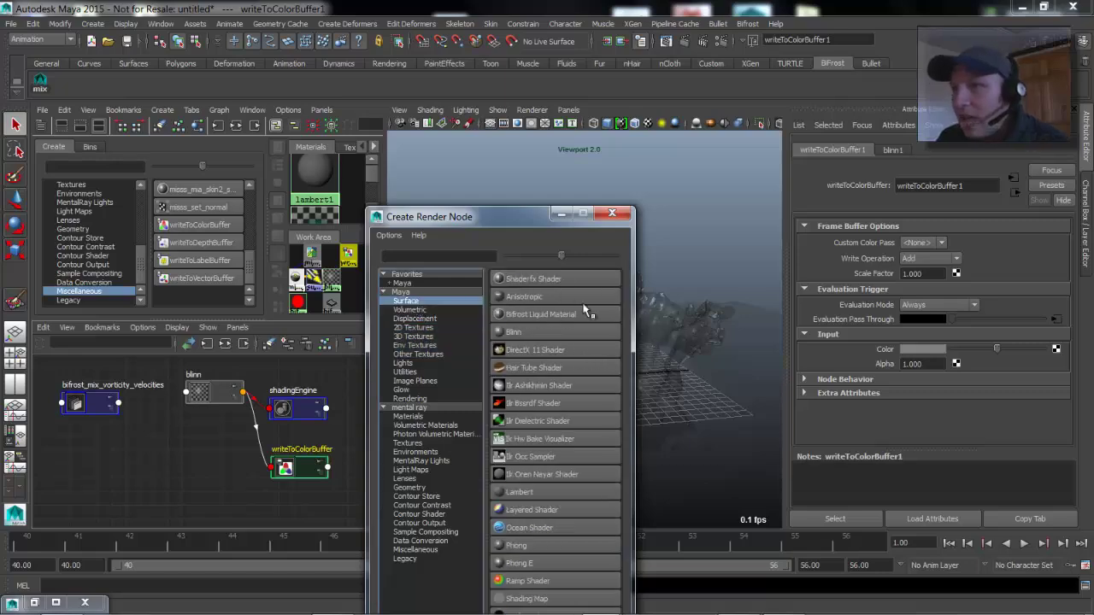
pyautogui.moveTo(516, 222); pyautogui.dragTo(528, 147)
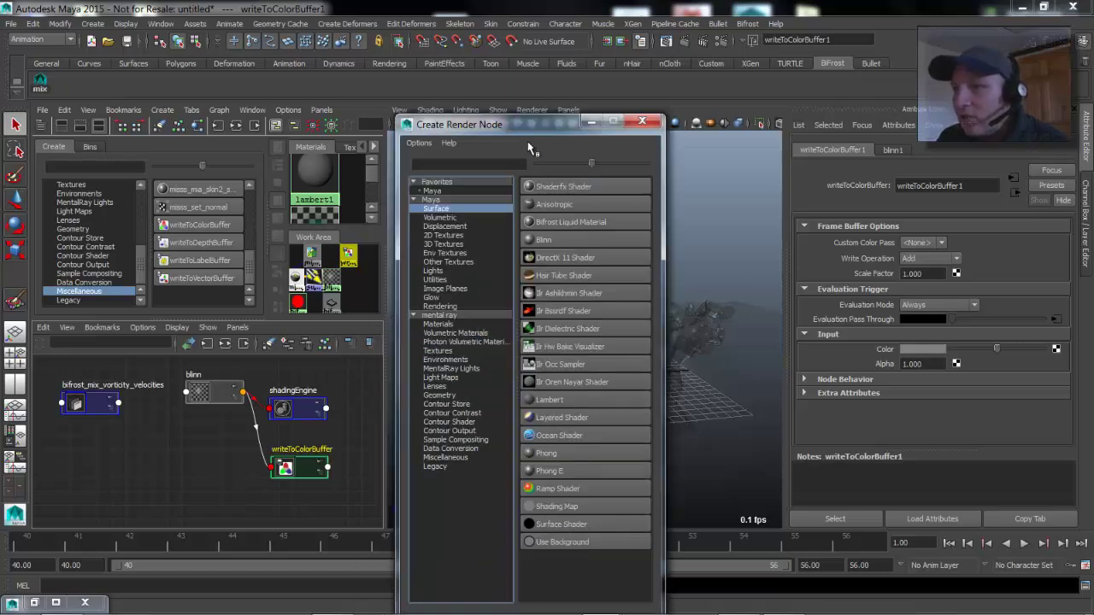
pyautogui.click(569, 525)
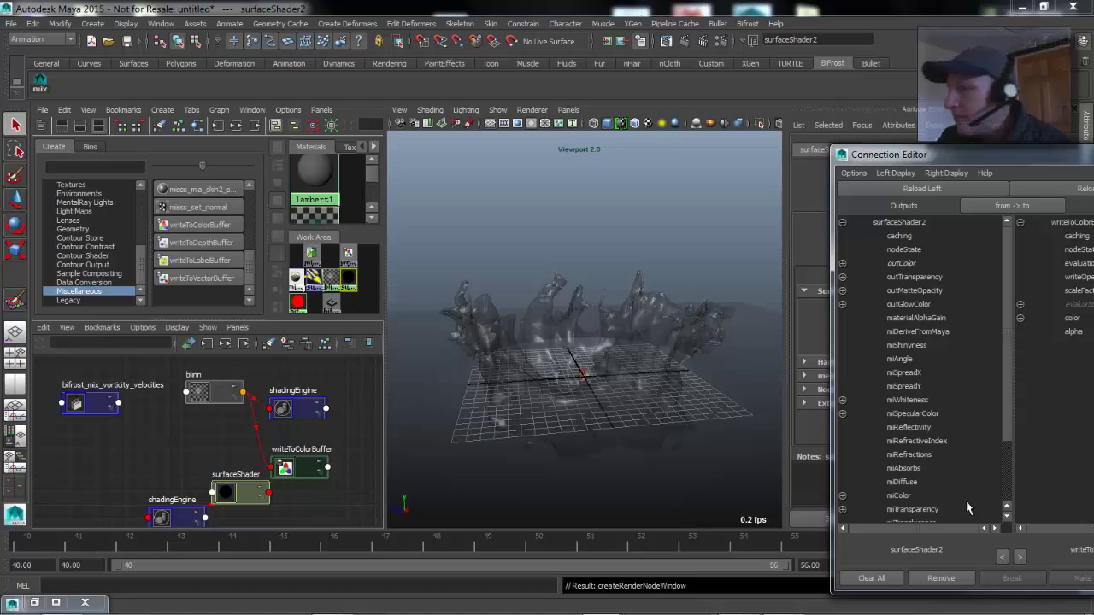
# Connect the surface shader's outColor to the writeToColorBuffer's color, close the Connection Editor, and tidy the surface shader and Blinn nodes
pyautogui.moveTo(1006, 157); pyautogui.dragTo(468, 80)
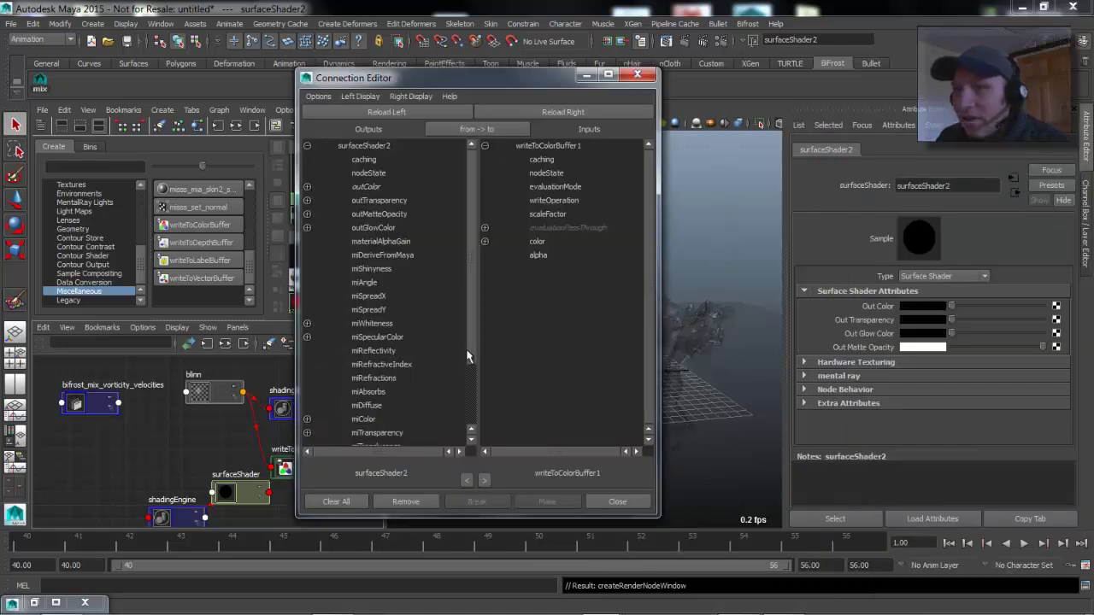
pyautogui.click(470, 430)
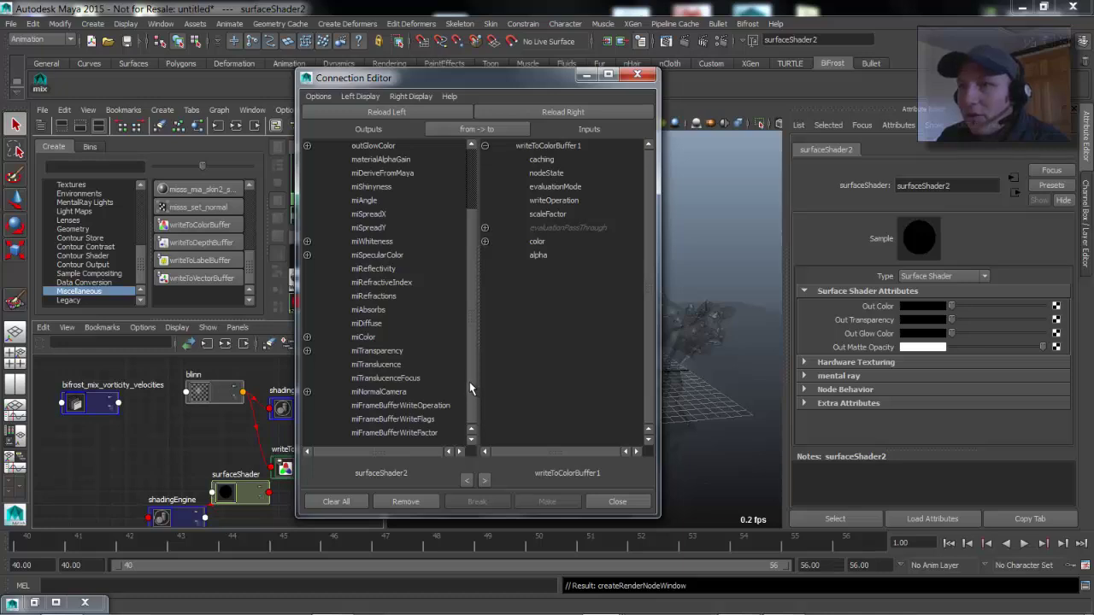
pyautogui.moveTo(477, 333); pyautogui.dragTo(478, 284)
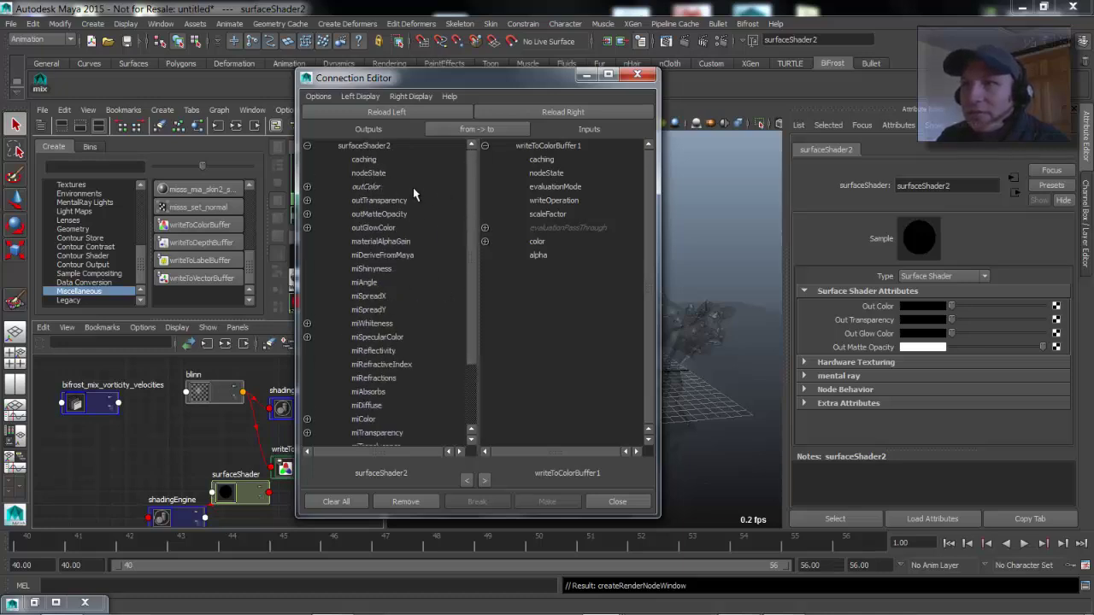
pyautogui.click(369, 187)
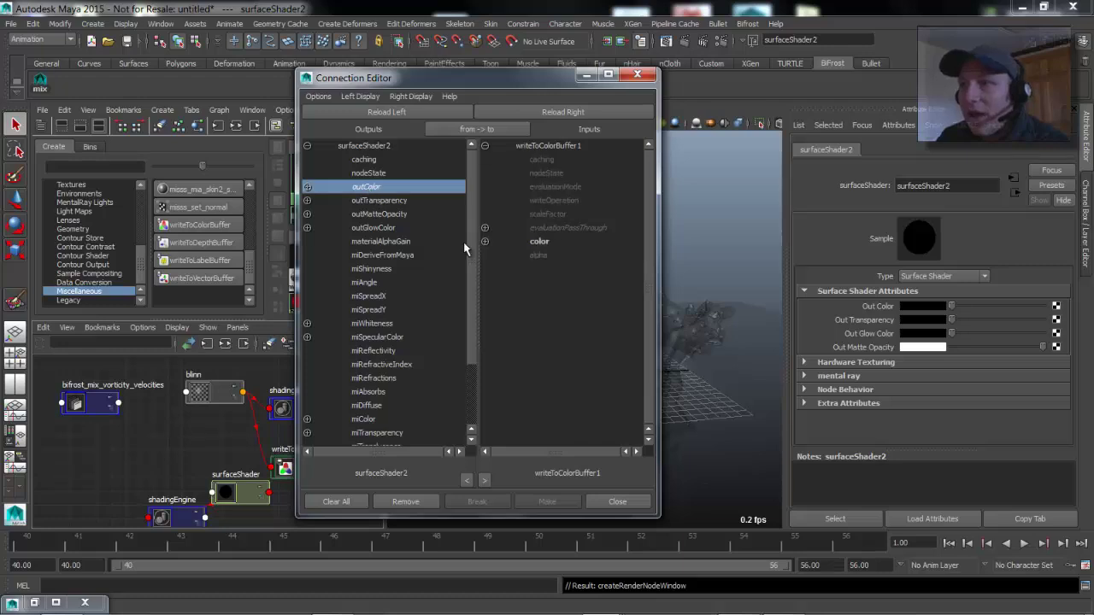
pyautogui.click(540, 242)
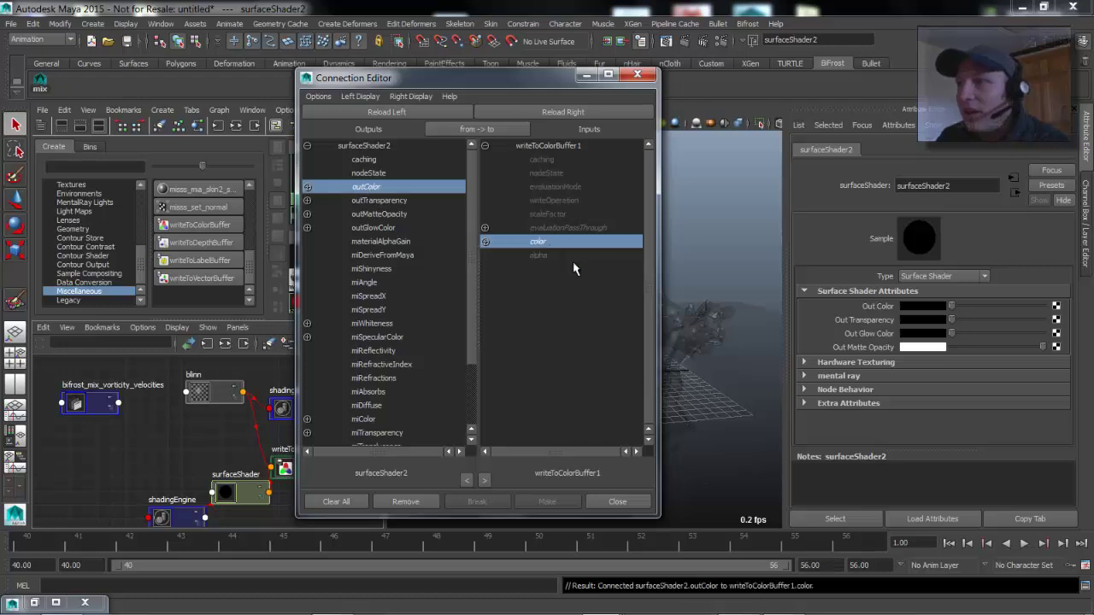
pyautogui.click(617, 501)
pyautogui.moveTo(247, 491); pyautogui.dragTo(195, 464)
pyautogui.moveTo(221, 391); pyautogui.dragTo(214, 391)
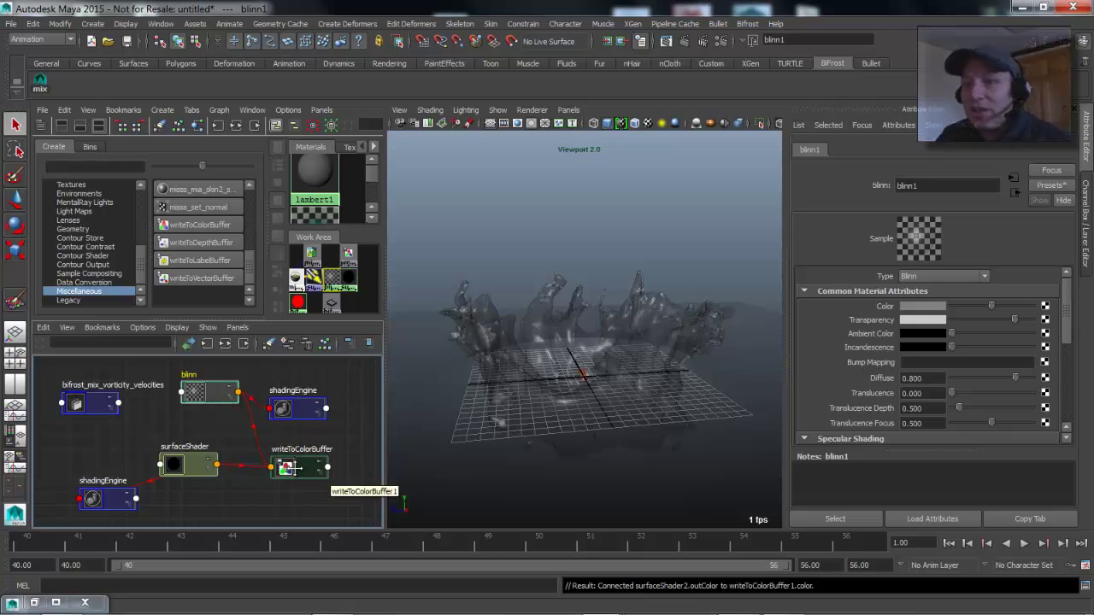
# Create a Custom Color render pass with the prefix bifrost_data and associate it with masterLayer in the mental ray render settings
pyautogui.moveTo(299, 466); pyautogui.dragTo(301, 464)
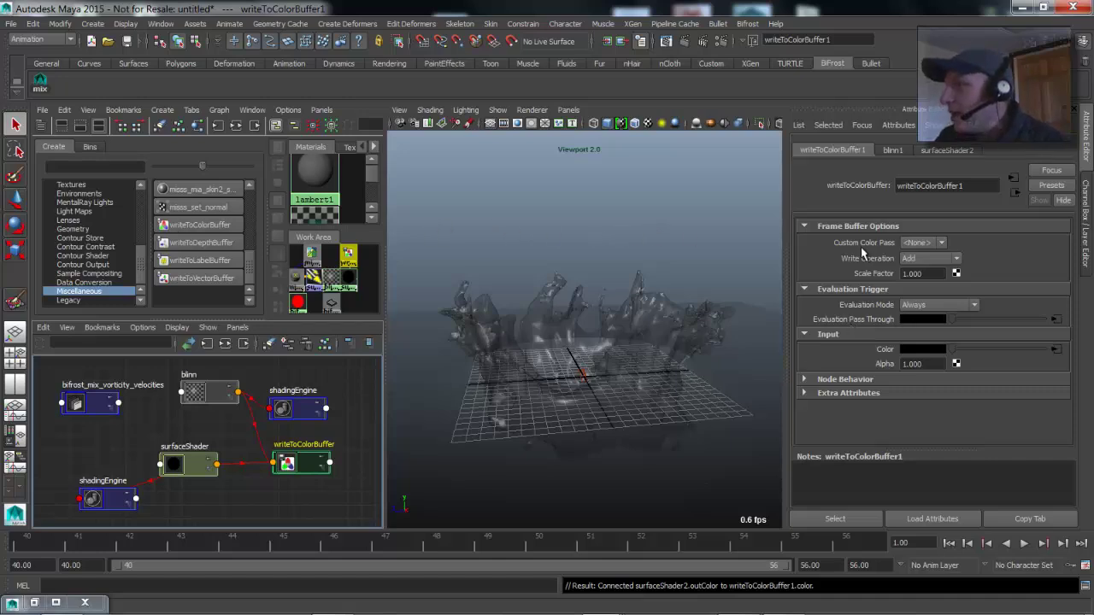
pyautogui.click(719, 40)
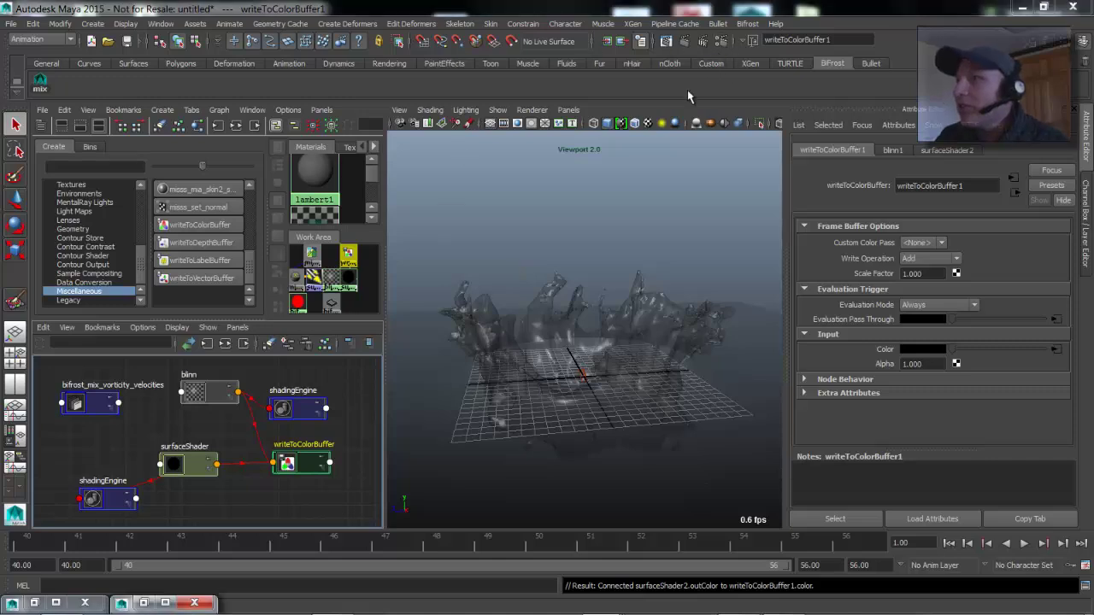
pyautogui.click(142, 602)
pyautogui.click(353, 187)
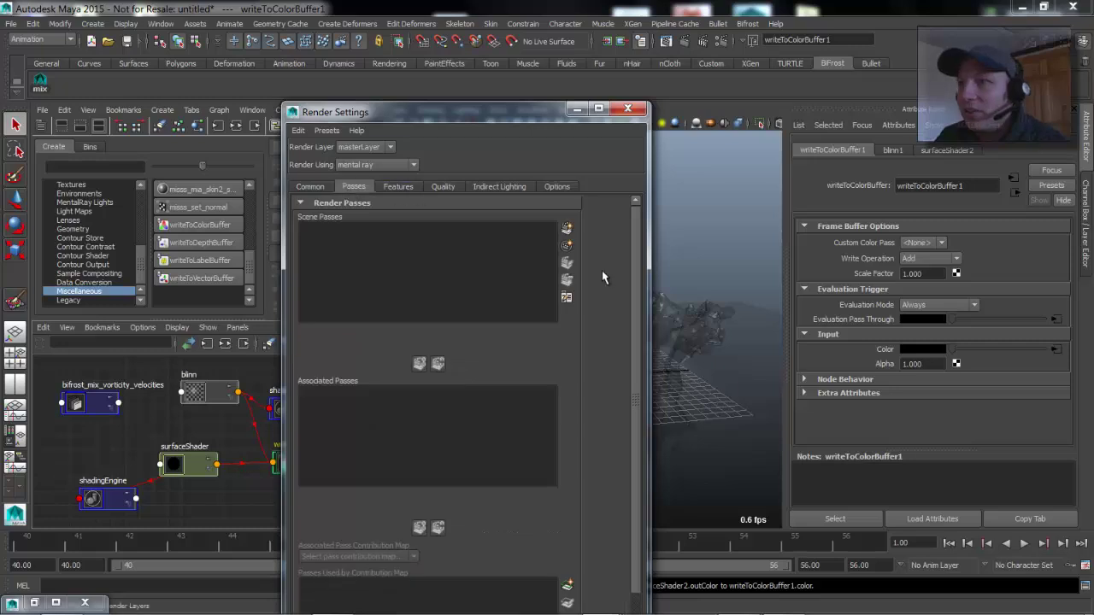
pyautogui.click(567, 245)
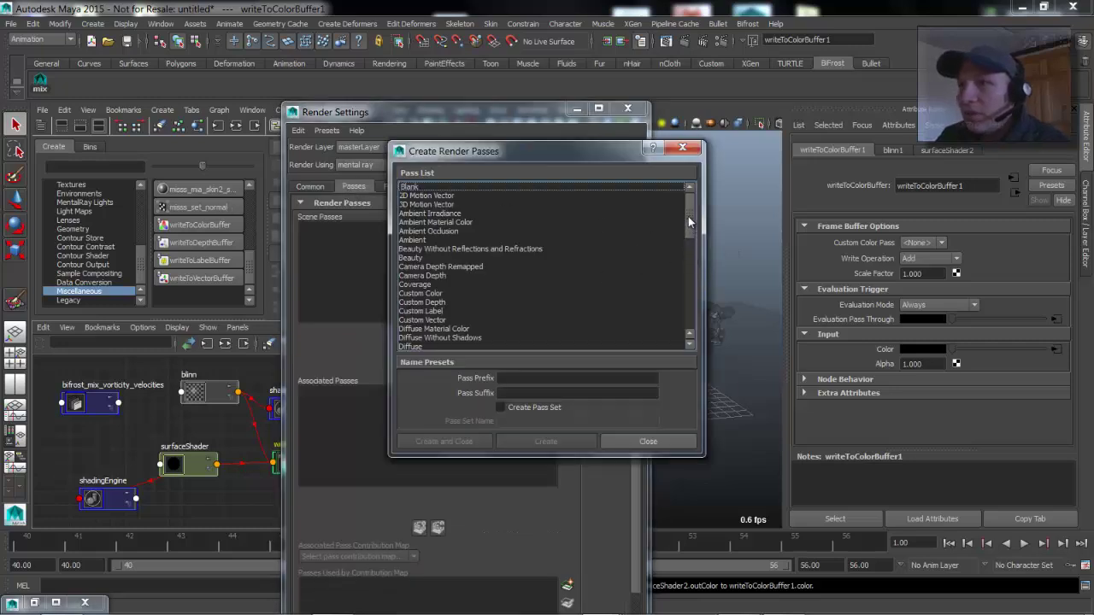
pyautogui.moveTo(687, 218); pyautogui.dragTo(687, 215)
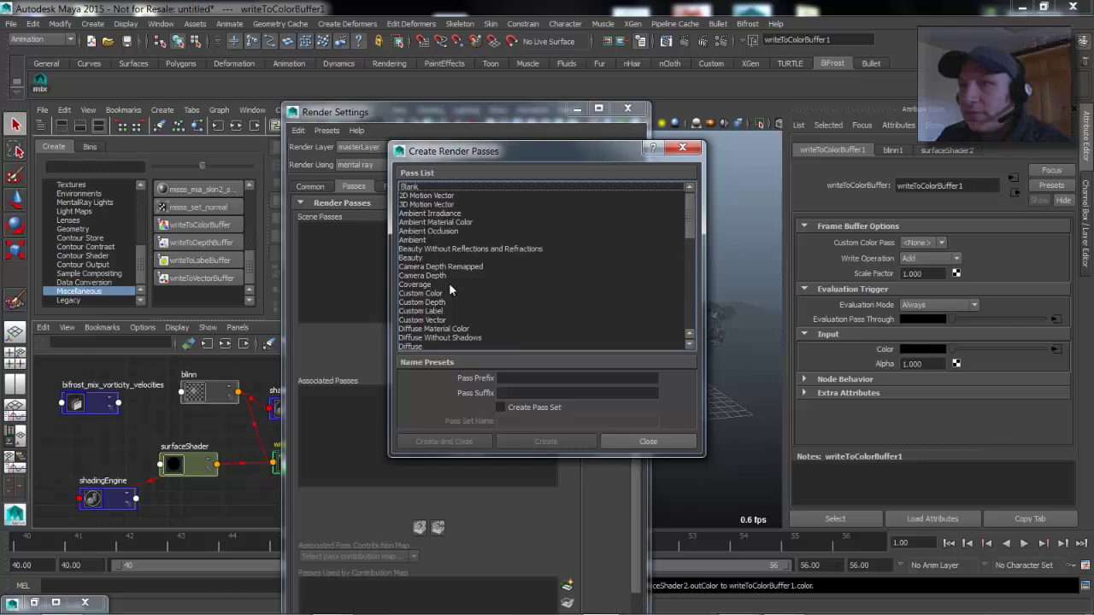
pyautogui.click(432, 294)
pyautogui.click(516, 377)
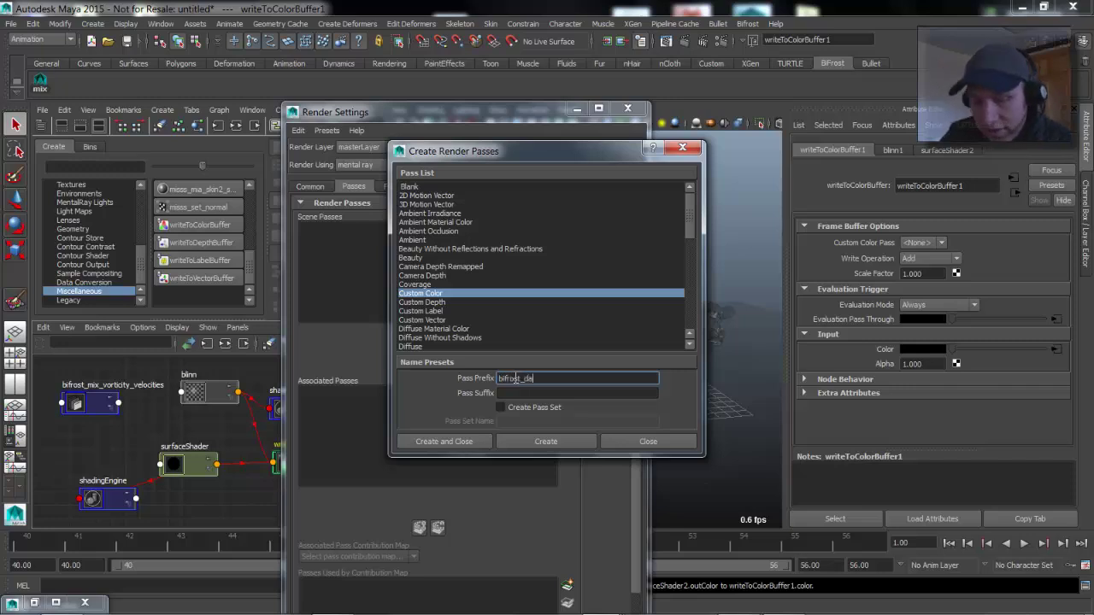
pyautogui.click(448, 440)
pyautogui.click(418, 365)
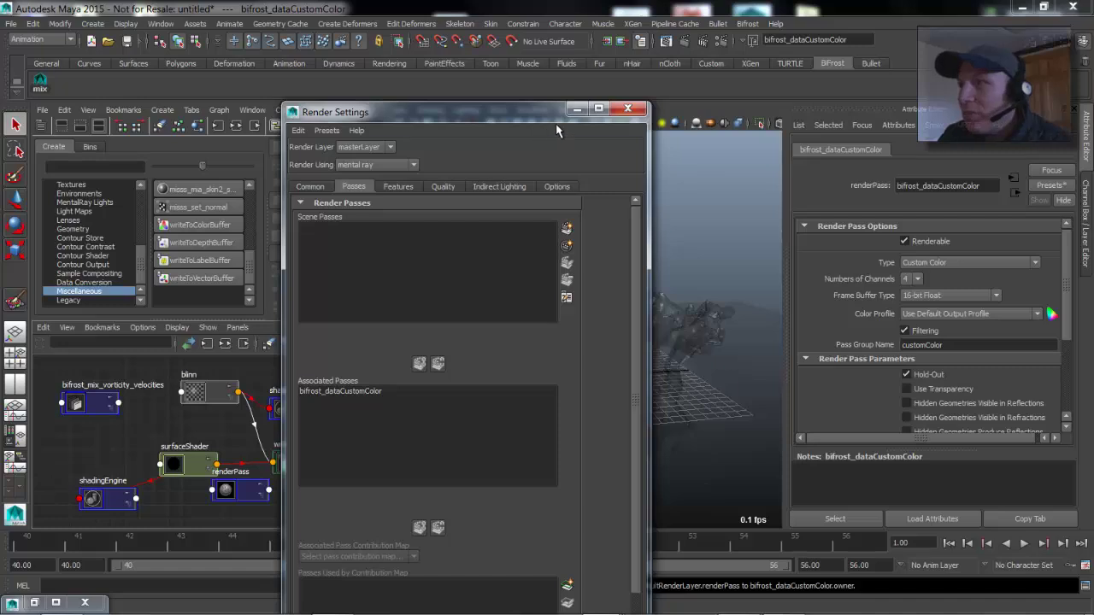
pyautogui.click(576, 108)
# Move the new render pass node clear of the shaders and assign bifrost_dataCustomColor as the writeToColorBuffer's Custom Color Pass
pyautogui.moveTo(229, 491); pyautogui.dragTo(286, 495)
pyautogui.moveTo(171, 473); pyautogui.dragTo(176, 474)
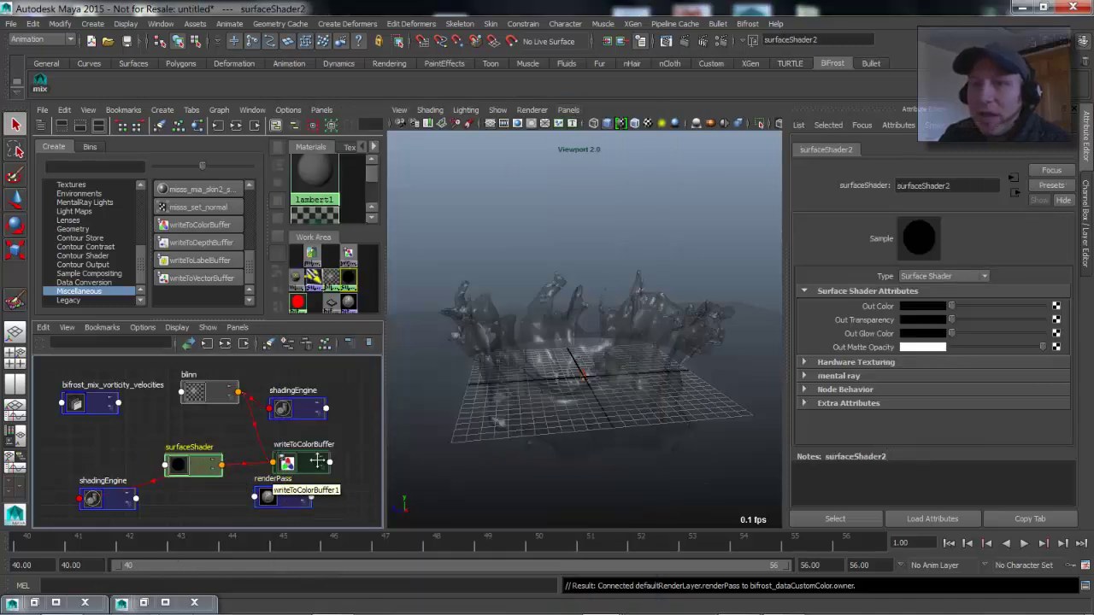
pyautogui.click(309, 462)
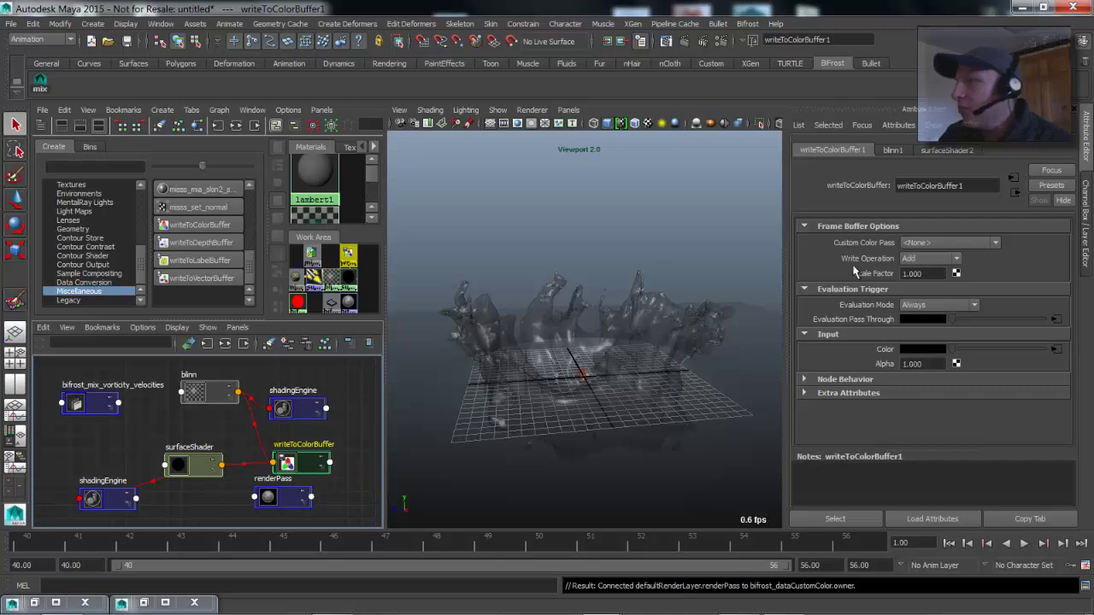
pyautogui.click(949, 243)
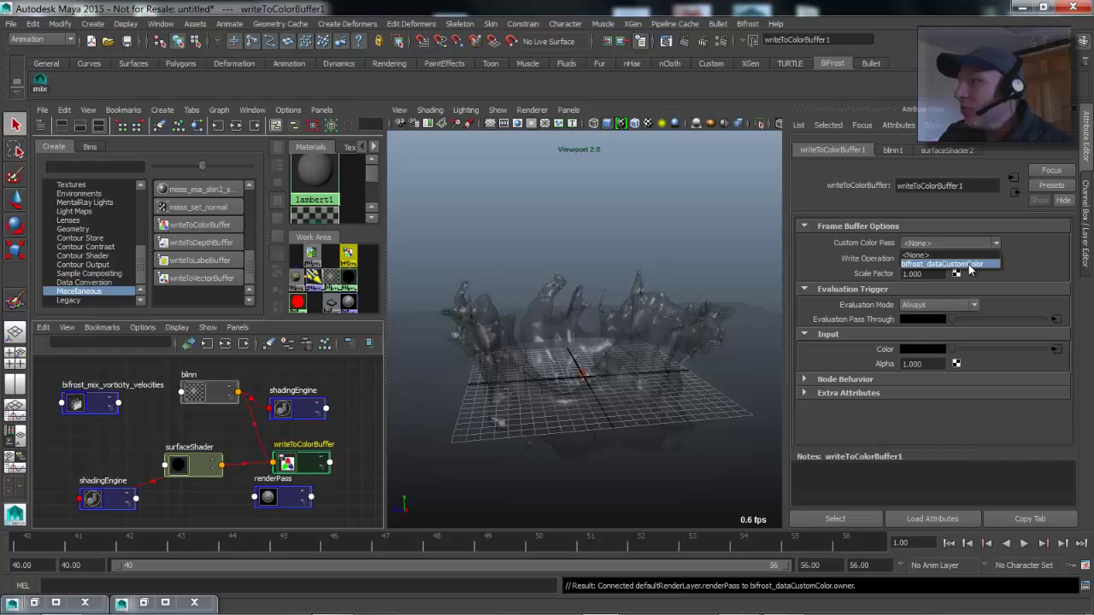
pyautogui.click(973, 265)
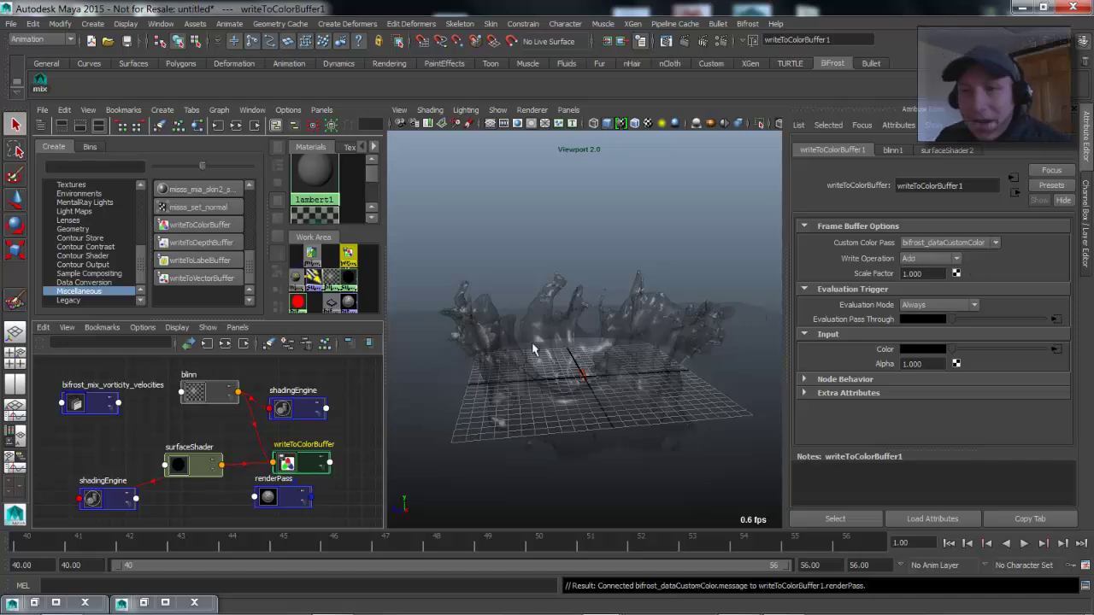
# Rearrange the shader and shading engine nodes, leaving free space between the bifrost_mix_vorticity_velocities node and the surface shader
pyautogui.moveTo(306, 460); pyautogui.dragTo(303, 451)
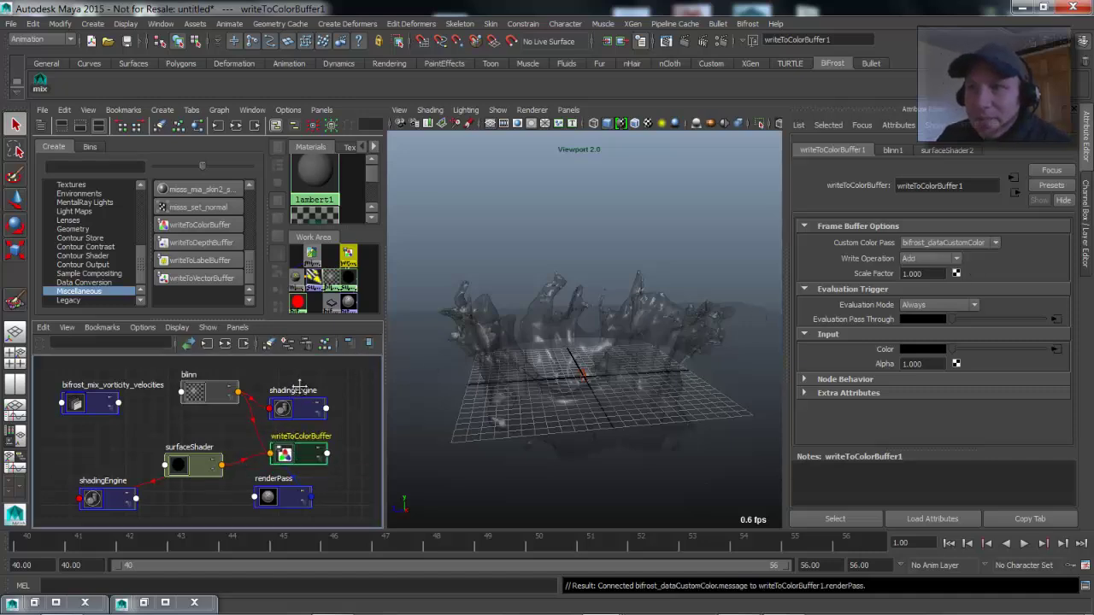
pyautogui.moveTo(299, 385); pyautogui.dragTo(325, 356)
pyautogui.moveTo(181, 466); pyautogui.dragTo(165, 447)
pyautogui.moveTo(94, 499); pyautogui.dragTo(163, 503)
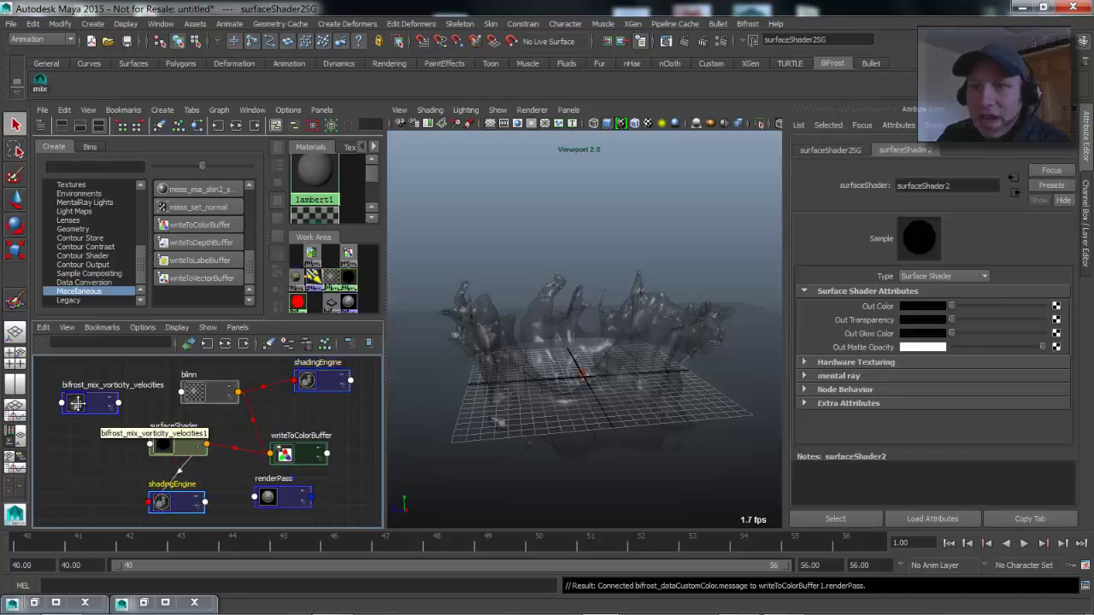
pyautogui.click(77, 403)
pyautogui.click(175, 444)
pyautogui.keyDown('alt'); pyautogui.moveTo(149, 489); pyautogui.dragTo(218, 488, button='middle'); pyautogui.keyUp('alt')
pyautogui.moveTo(155, 406); pyautogui.dragTo(114, 417)
pyautogui.click(244, 440)
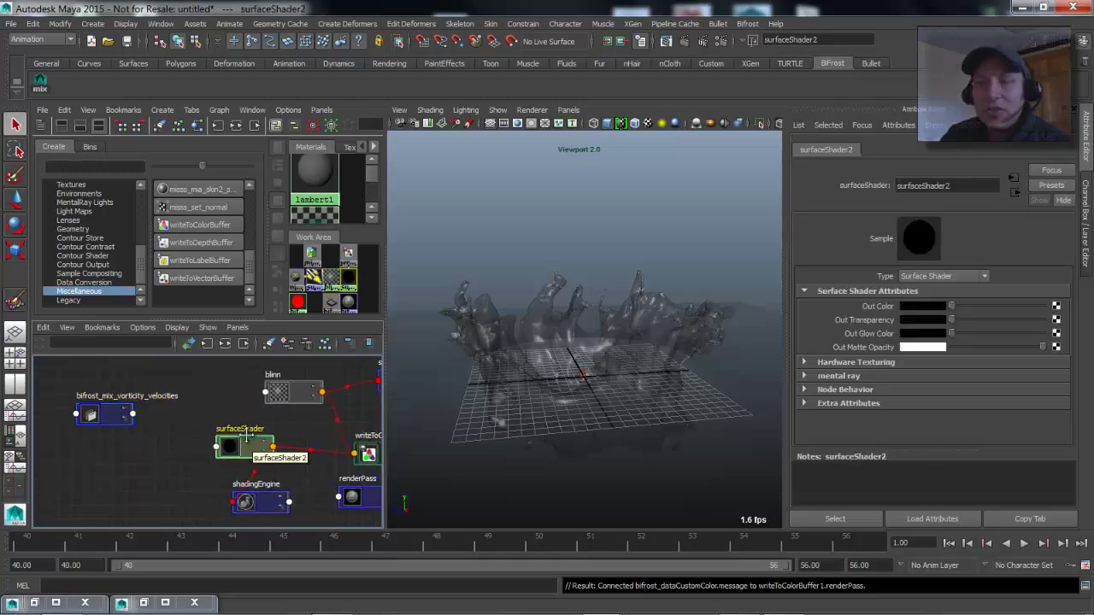
pyautogui.click(93, 412)
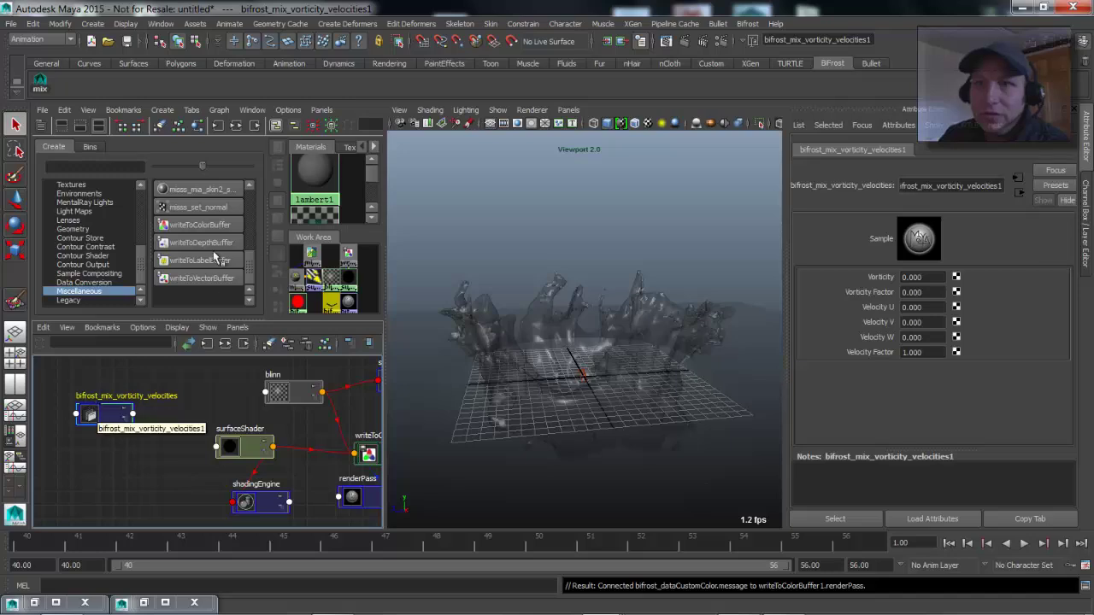
# Create a Remap Value utility node and place it directly after the bifrost_mix_vorticity_velocities node in the graph
pyautogui.moveTo(144, 270); pyautogui.dragTo(143, 239)
pyautogui.click(84, 219)
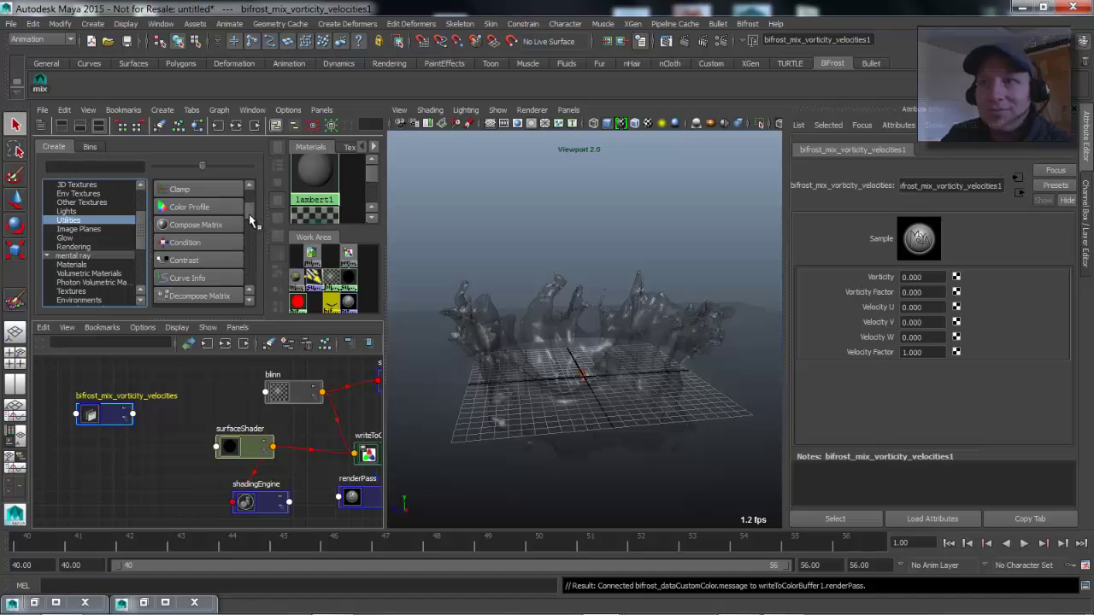
pyautogui.moveTo(249, 214); pyautogui.dragTo(253, 235)
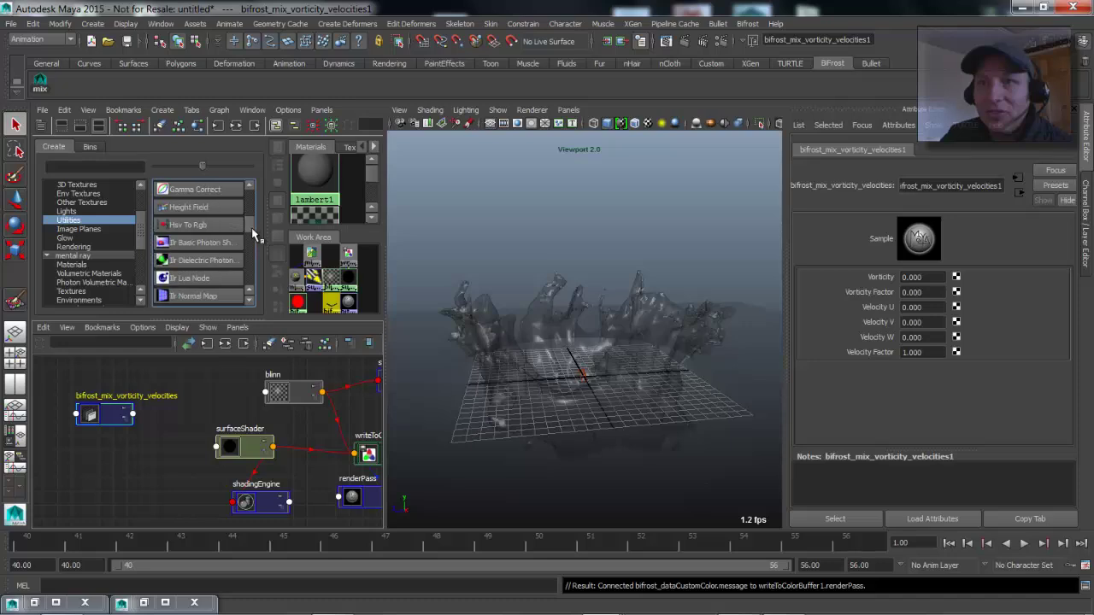
pyautogui.scroll(-4, 209, 243)
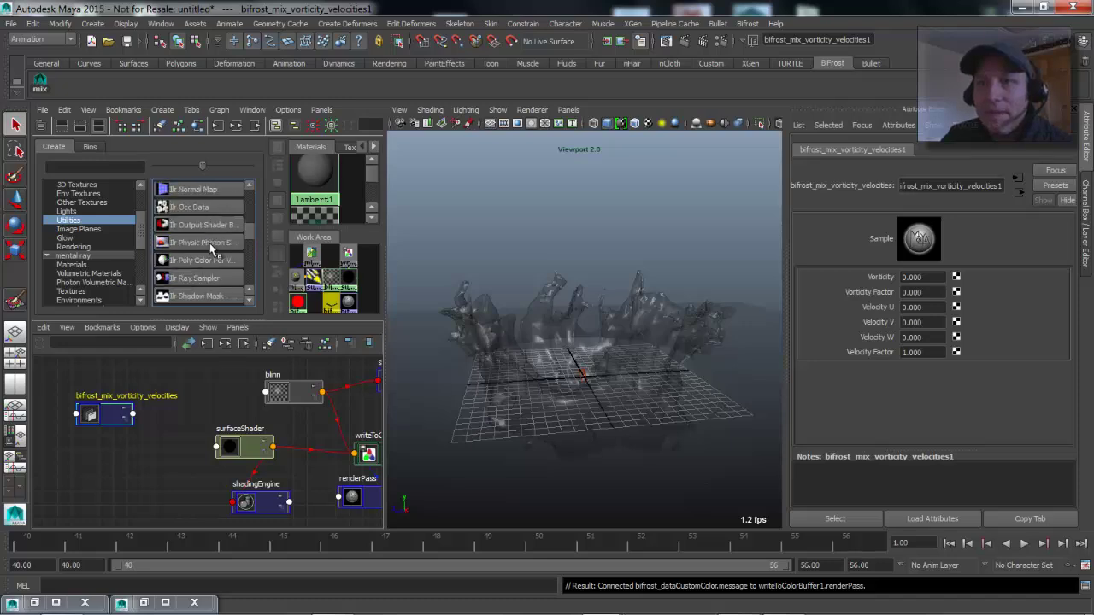
pyautogui.scroll(-5, 209, 244)
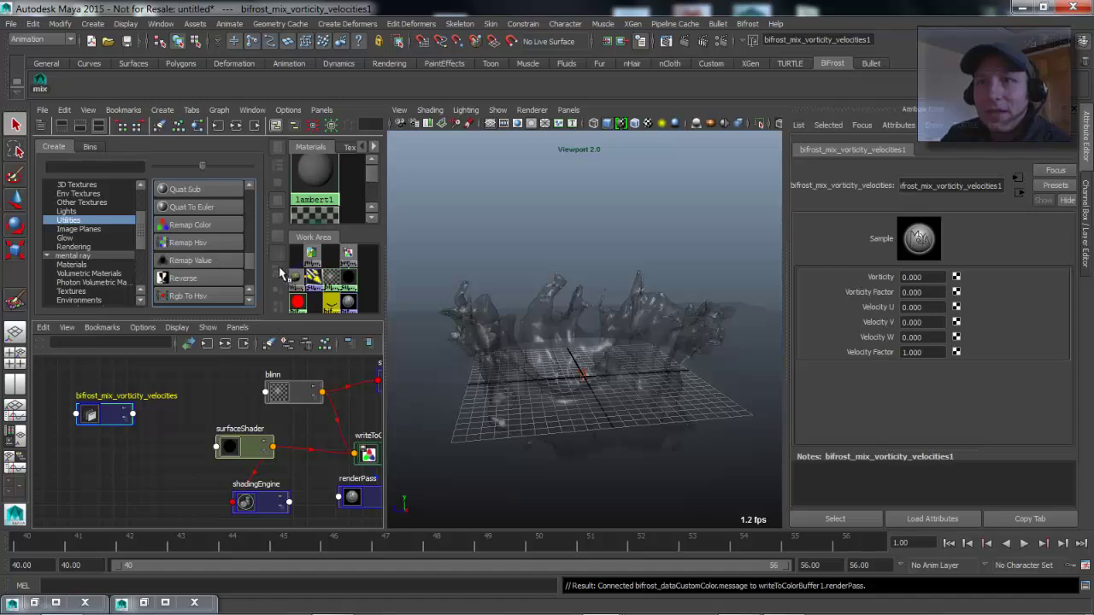
pyautogui.click(190, 260)
pyautogui.moveTo(229, 473); pyautogui.dragTo(194, 402)
pyautogui.click(81, 395)
pyautogui.moveTo(79, 392); pyautogui.dragTo(59, 372)
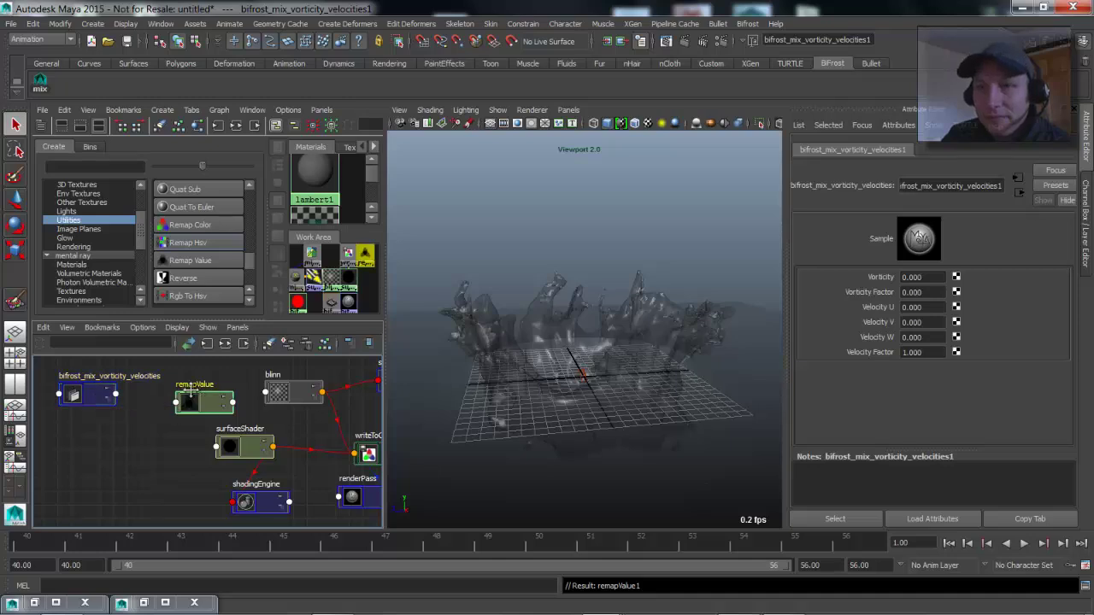
pyautogui.moveTo(203, 402); pyautogui.dragTo(175, 398)
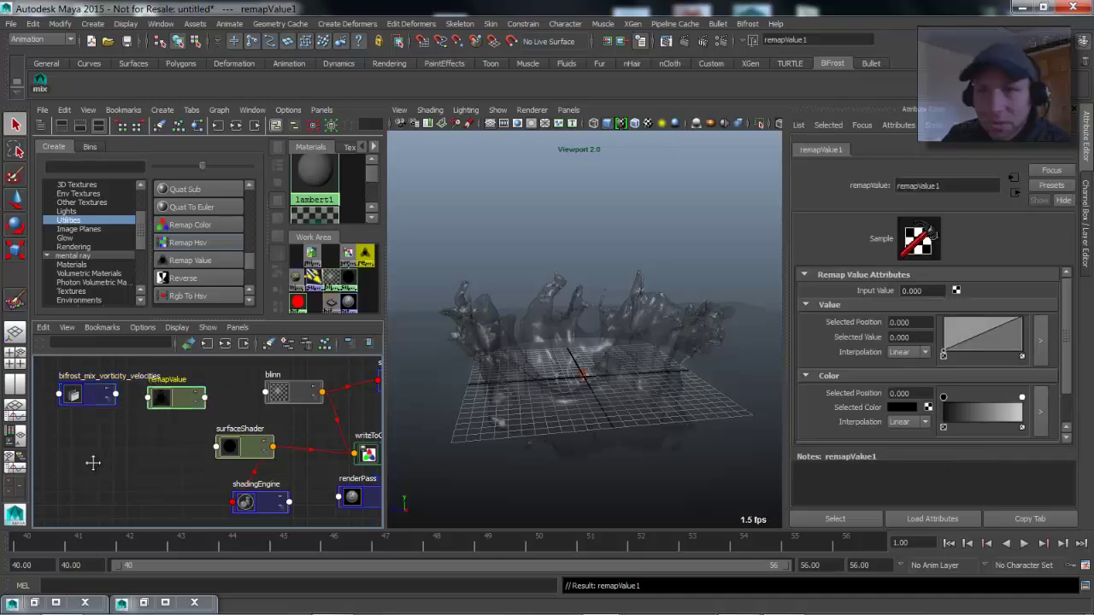
# Expand both nodes' attributes and connect the bifrost_mix_vorticity_velocities Out Value to the Remap Value node's Input Value
pyautogui.scroll(2, 93, 462)
pyautogui.click(90, 399)
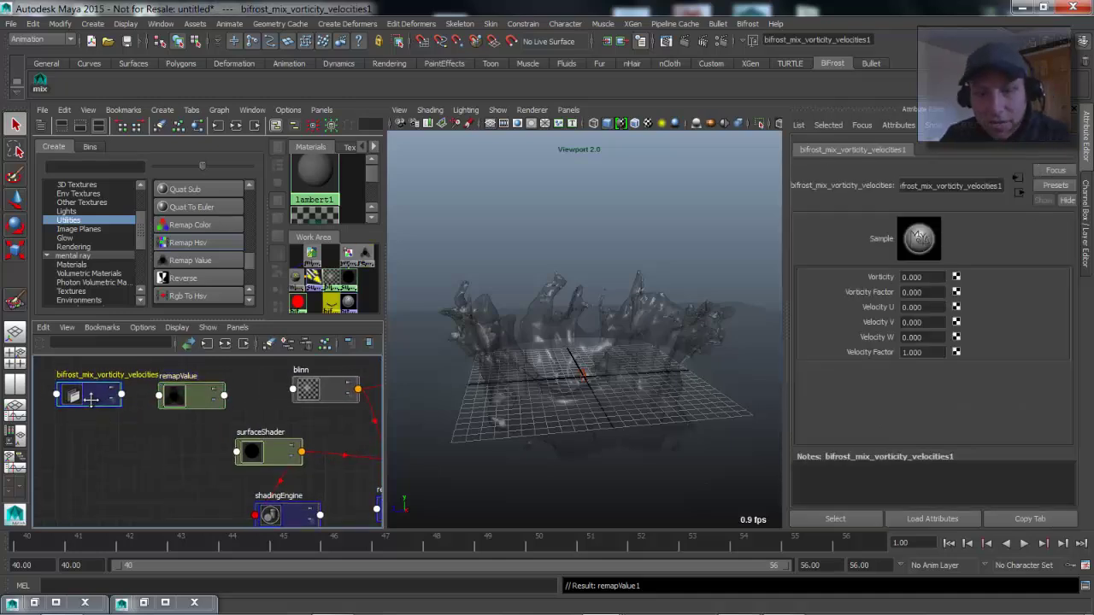
pyautogui.press('3')
pyautogui.moveTo(151, 467)
pyautogui.mouseDown(button='middle')
pyautogui.moveTo(178, 462)
pyautogui.moveTo(180, 487)
pyautogui.moveTo(167, 498)
pyautogui.mouseUp(button='middle')
pyautogui.scroll(3, 164, 464)
pyautogui.click(207, 414)
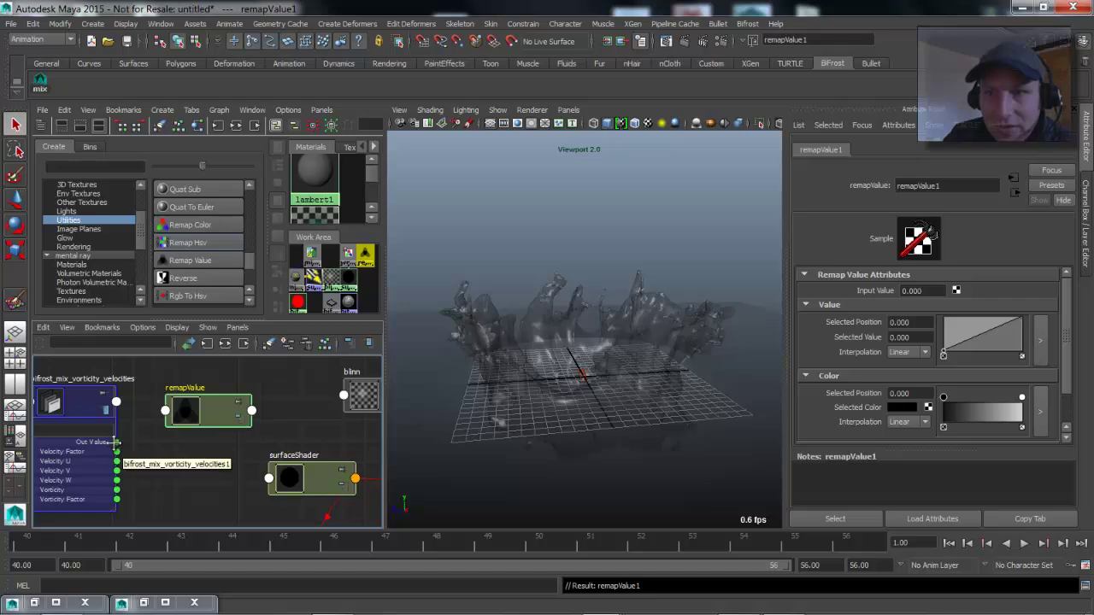
pyautogui.press('3')
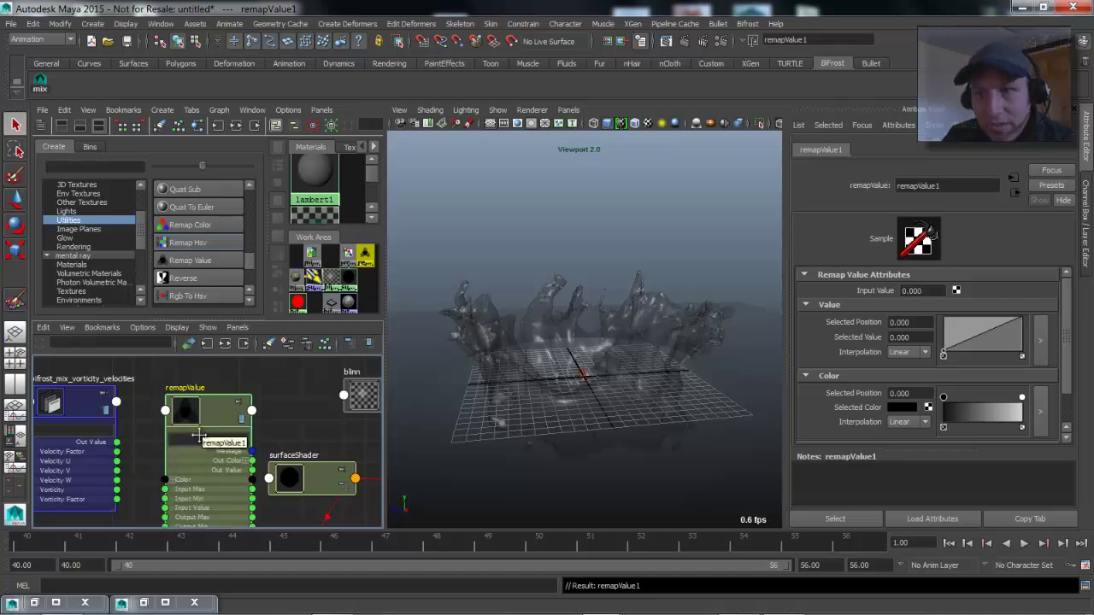
pyautogui.keyDown('alt'); pyautogui.moveTo(167, 500); pyautogui.dragTo(155, 466, button='middle'); pyautogui.keyUp('alt')
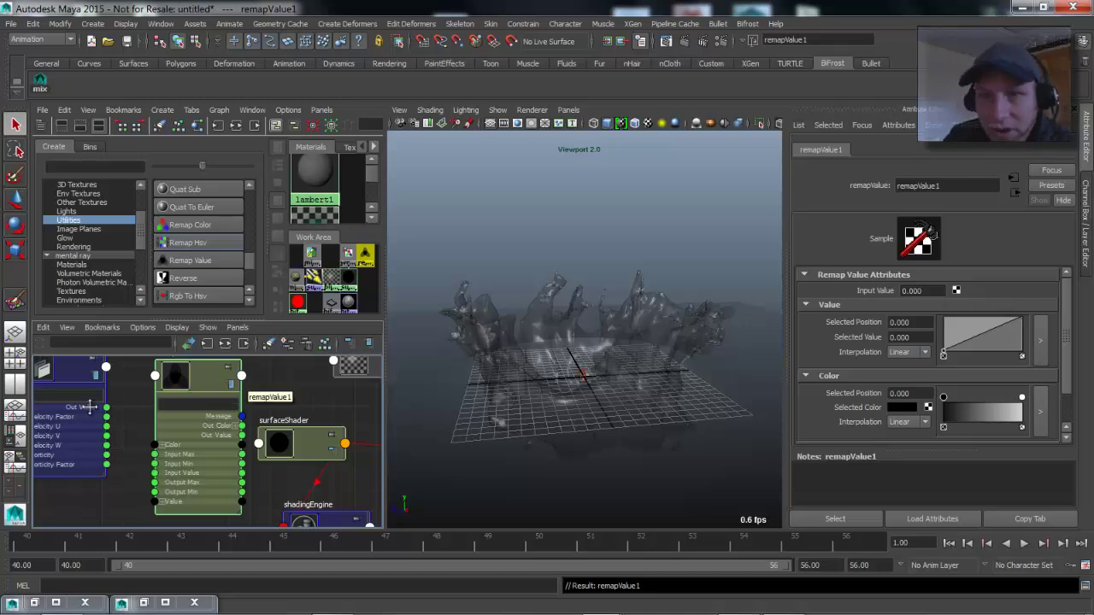
pyautogui.moveTo(126, 428); pyautogui.dragTo(155, 472)
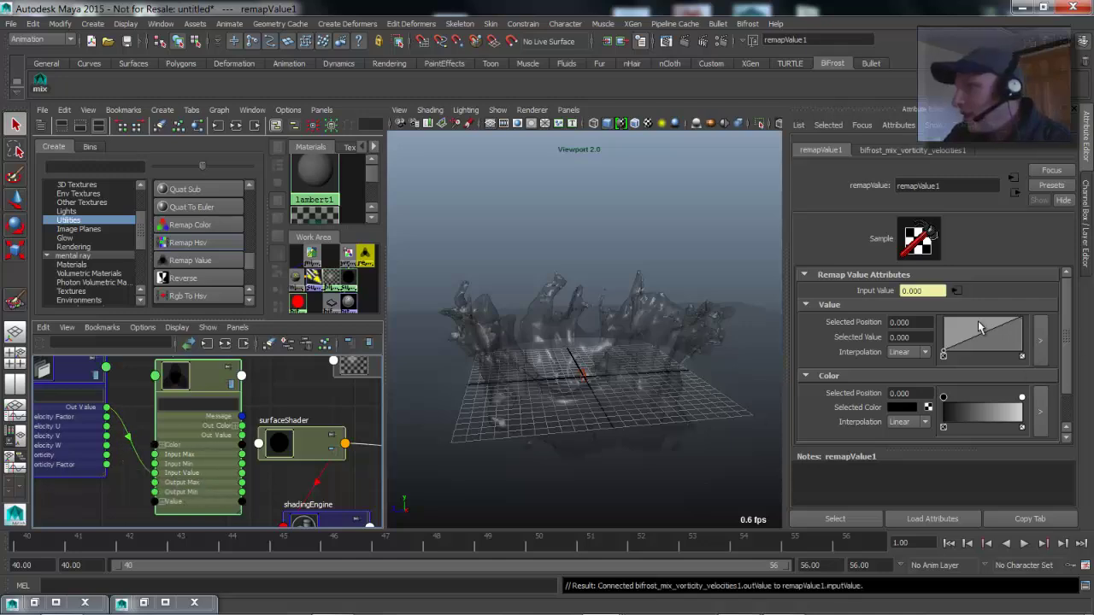
# Set the Remap Value node's Input Max to 50 in its input and output ranges
pyautogui.moveTo(1060, 356); pyautogui.dragTo(1064, 429)
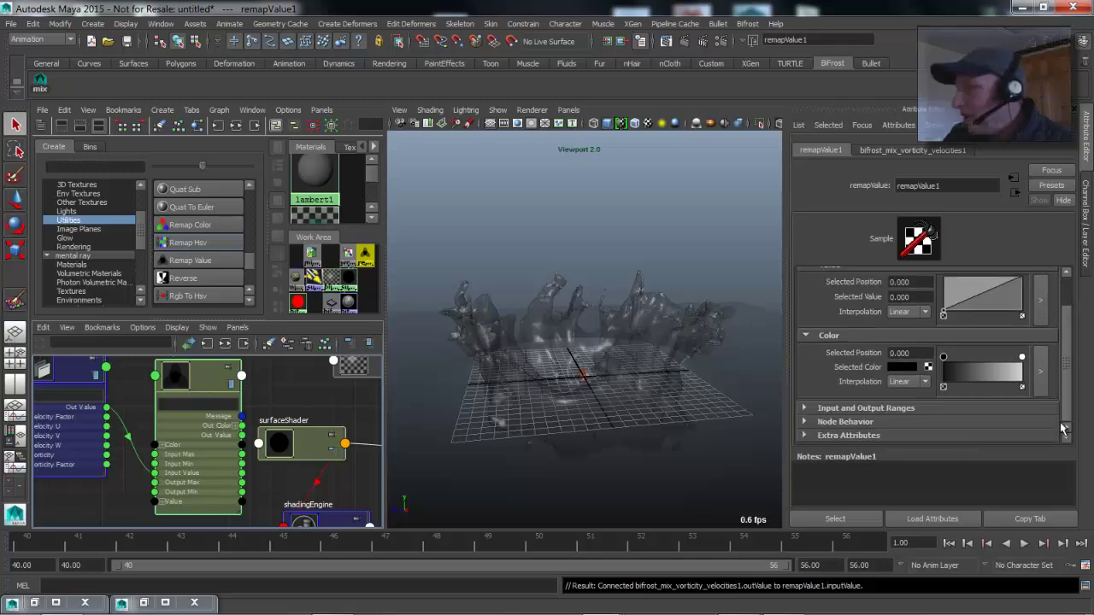
pyautogui.click(801, 409)
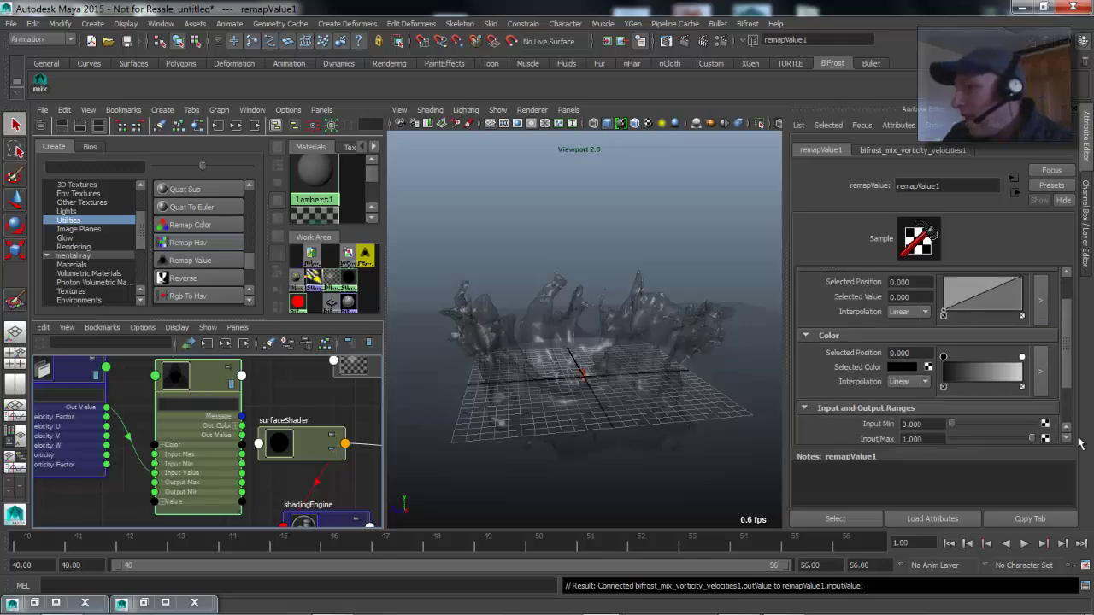
pyautogui.scroll(-2, 897, 401)
pyautogui.click(917, 385)
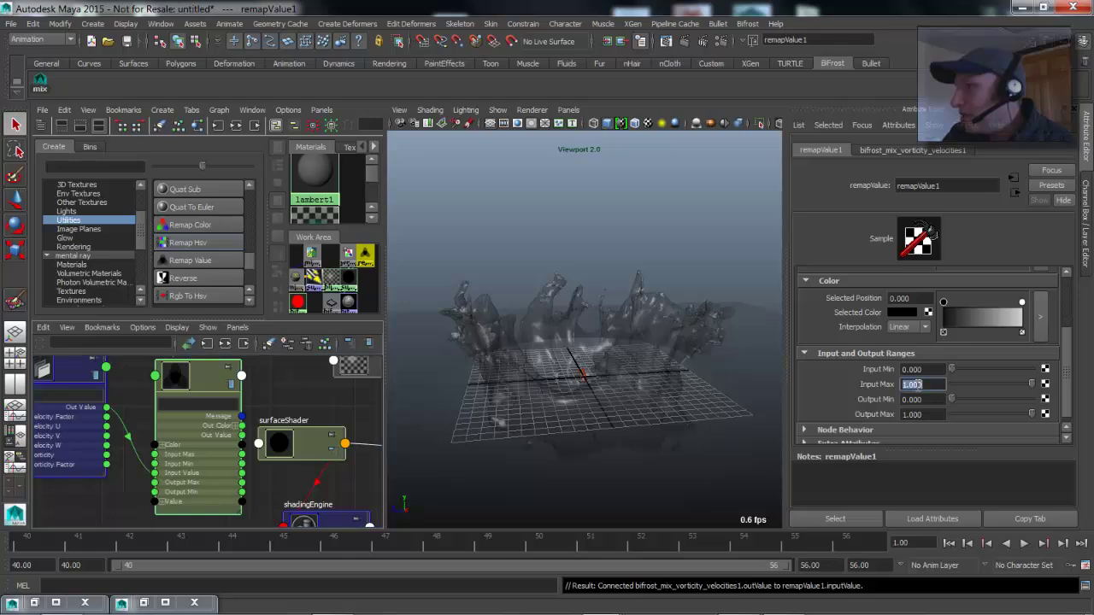
pyautogui.write('50')
pyautogui.press('Return')
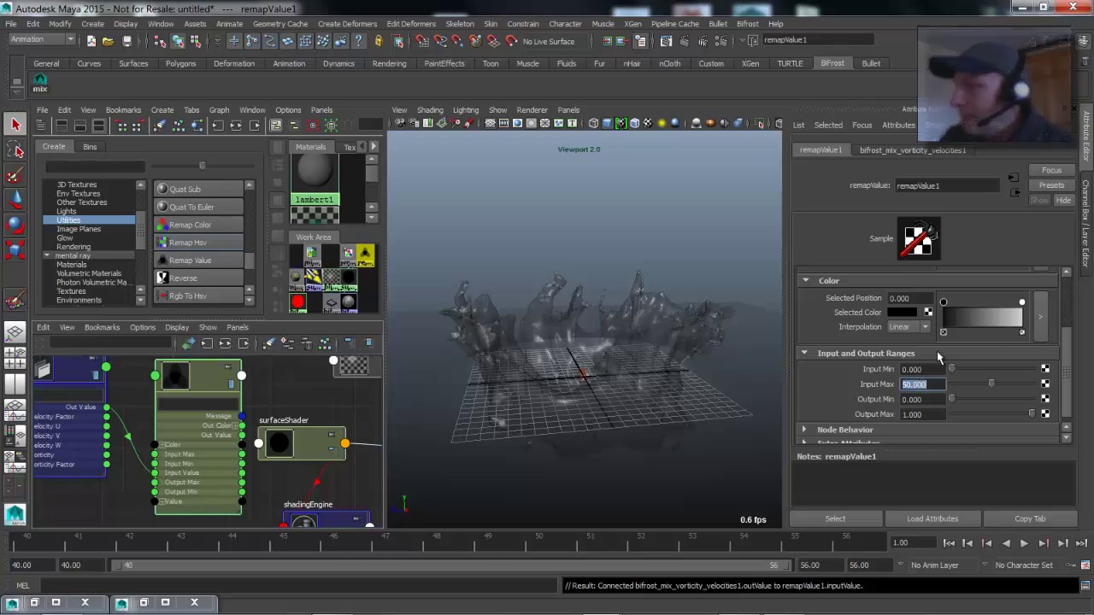
pyautogui.keyDown('alt'); pyautogui.moveTo(488, 319); pyautogui.dragTo(496, 331, button='middle'); pyautogui.keyUp('alt')
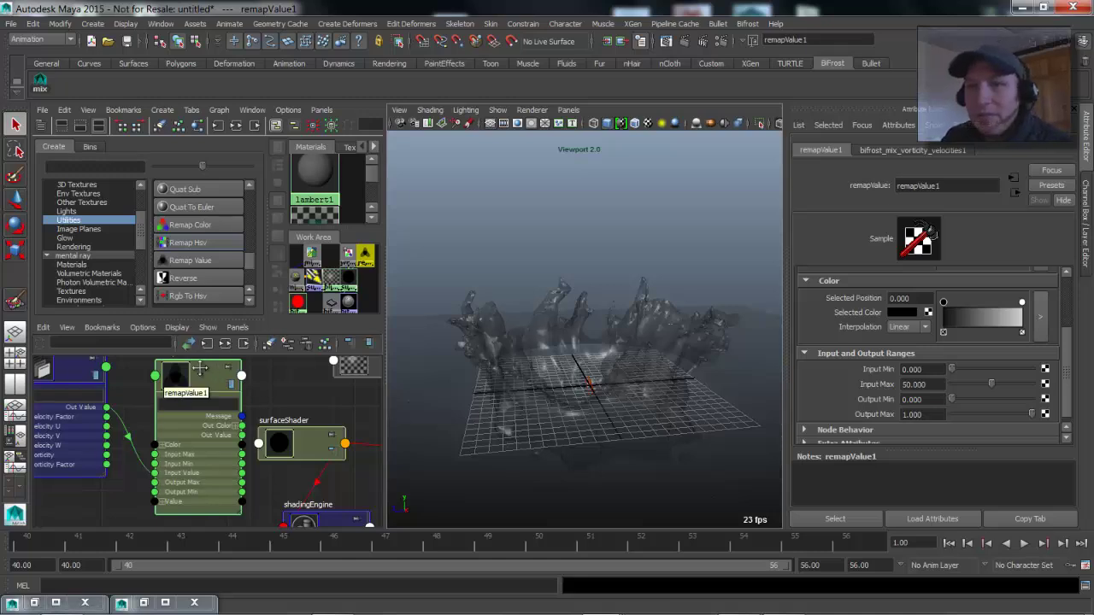
# Connect the Remap Value node's Out Color to the surfaceShader node's Out Color in the node graph
pyautogui.moveTo(218, 375); pyautogui.dragTo(212, 374)
pyautogui.scroll(-2, 218, 376)
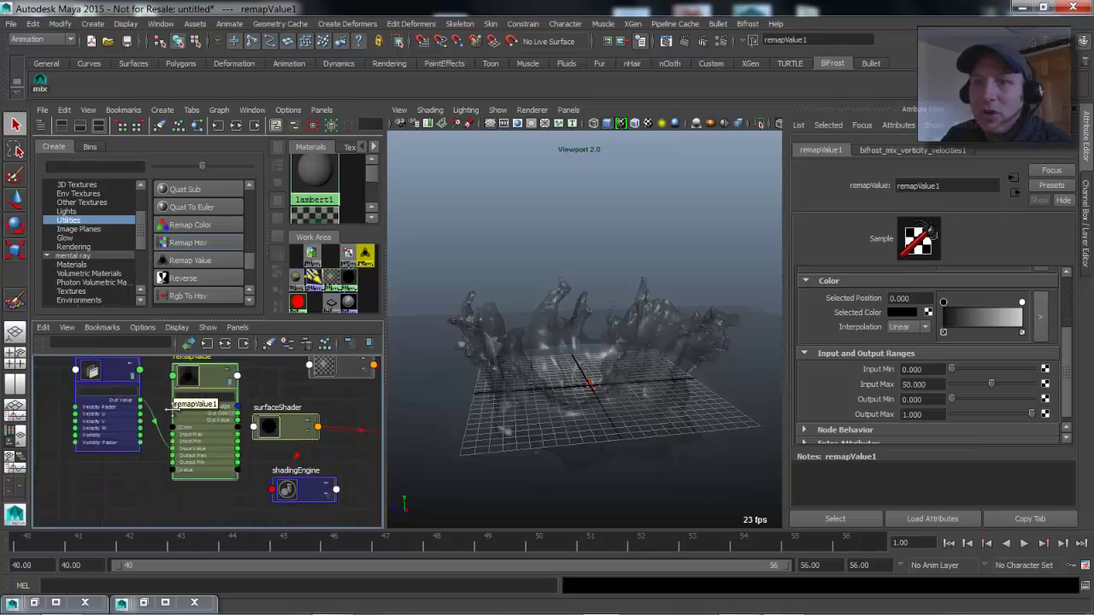
pyautogui.keyDown('alt'); pyautogui.moveTo(282, 431); pyautogui.dragTo(223, 446, button='middle'); pyautogui.keyUp('alt')
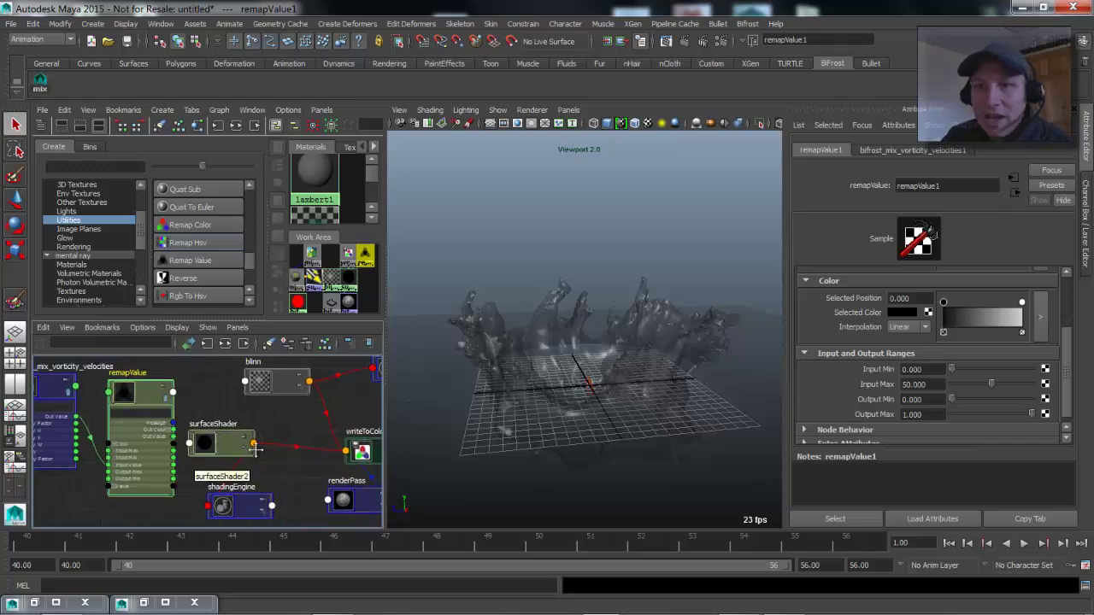
pyautogui.keyDown('alt'); pyautogui.moveTo(230, 470); pyautogui.dragTo(278, 481, button='right'); pyautogui.keyUp('alt')
pyautogui.click(243, 437)
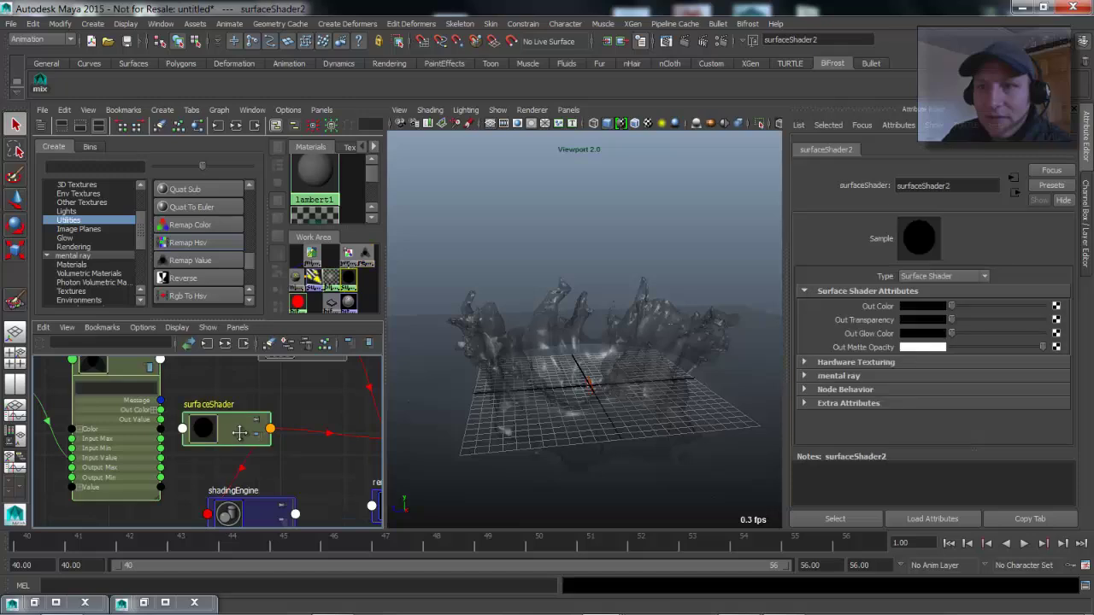
pyautogui.moveTo(160, 411); pyautogui.dragTo(182, 428)
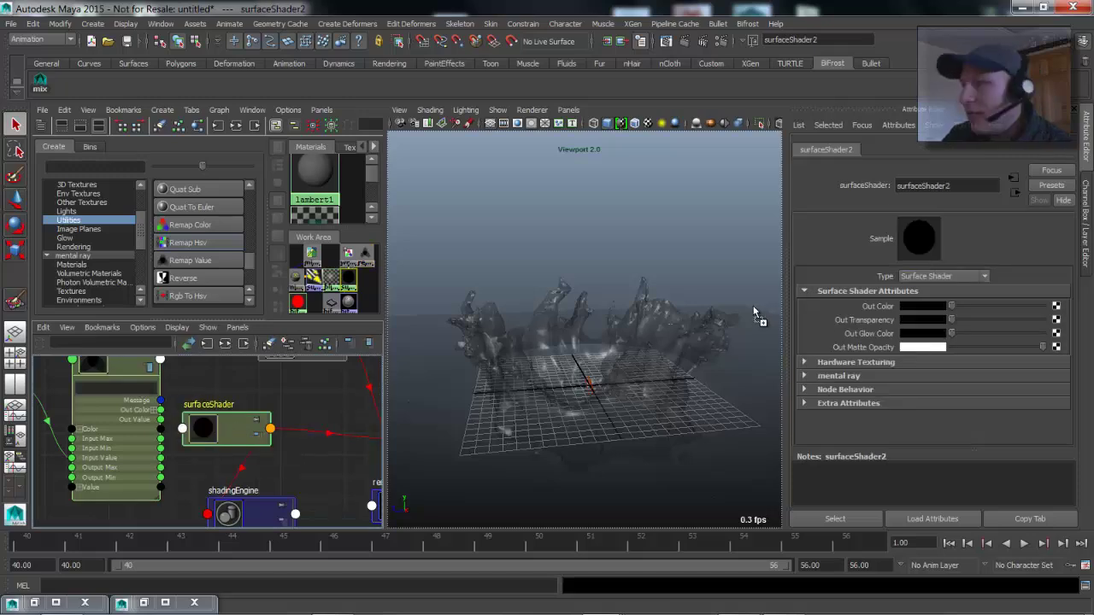
pyautogui.keyDown('alt'); pyautogui.moveTo(253, 450); pyautogui.dragTo(199, 453, button='right'); pyautogui.keyUp('alt')
pyautogui.moveTo(177, 451)
pyautogui.keyDown('alt'); pyautogui.mouseDown(button='middle')
pyautogui.moveTo(213, 453)
pyautogui.moveTo(161, 448)
pyautogui.mouseUp(button='middle'); pyautogui.keyUp('alt')
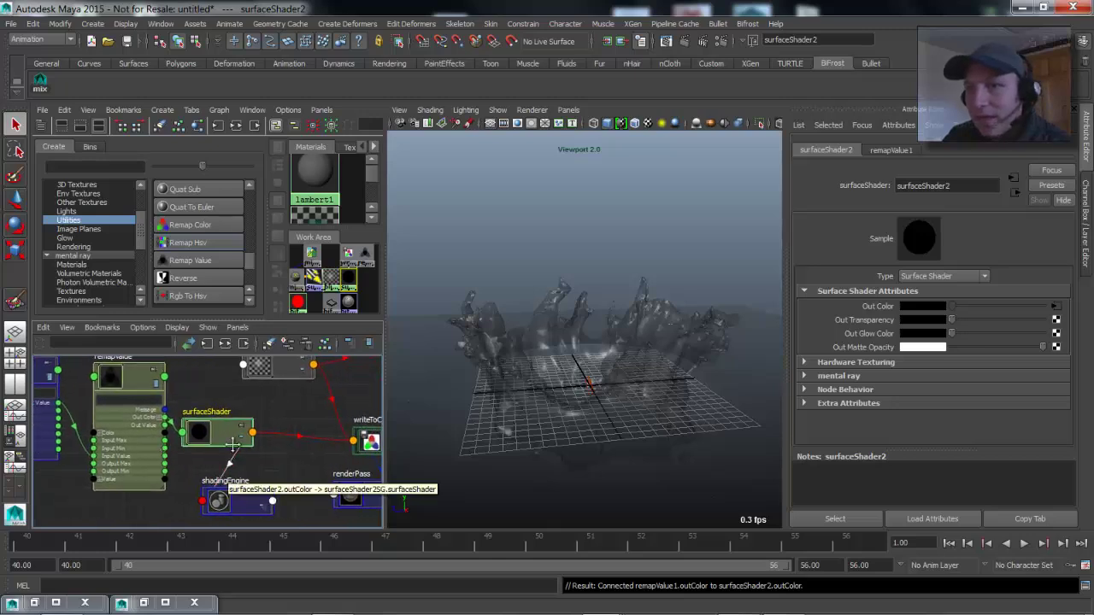
# Render the persp view with mental ray and load the bifrost_data custom color render pass from the finished render
pyautogui.moveTo(570, 328)
pyautogui.keyDown('alt'); pyautogui.mouseDown()
pyautogui.moveTo(539, 326)
pyautogui.moveTo(549, 329)
pyautogui.mouseUp(); pyautogui.keyUp('alt')
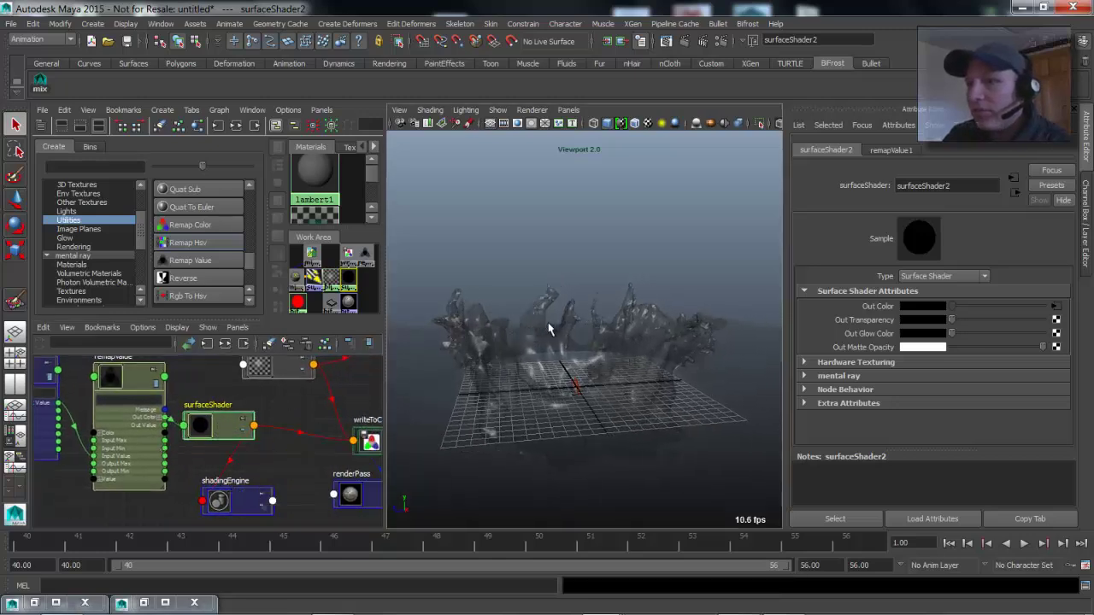
pyautogui.click(681, 43)
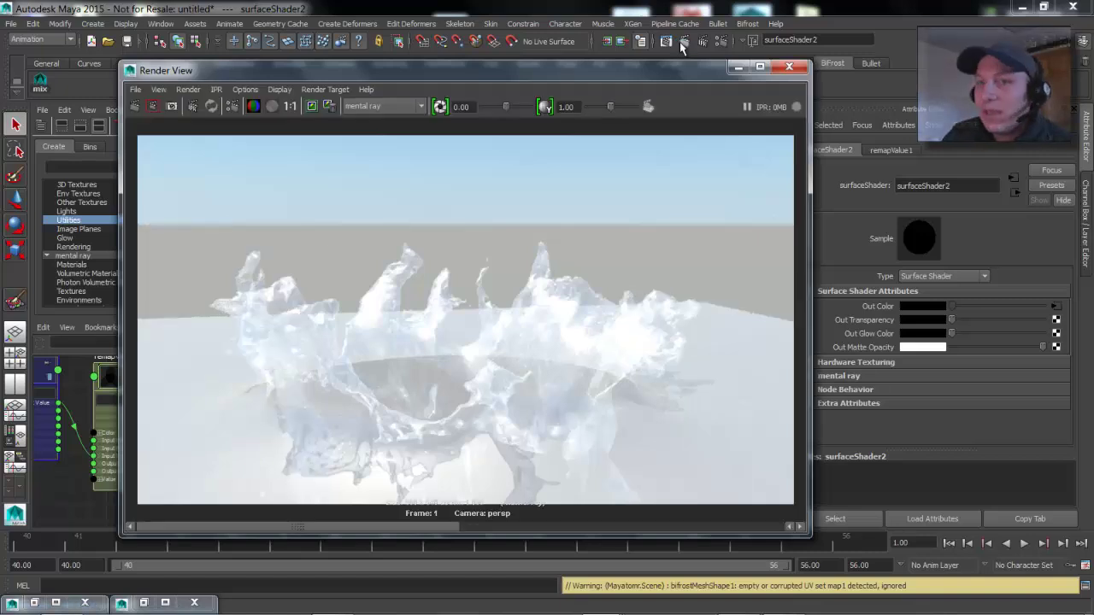
pyautogui.click(135, 90)
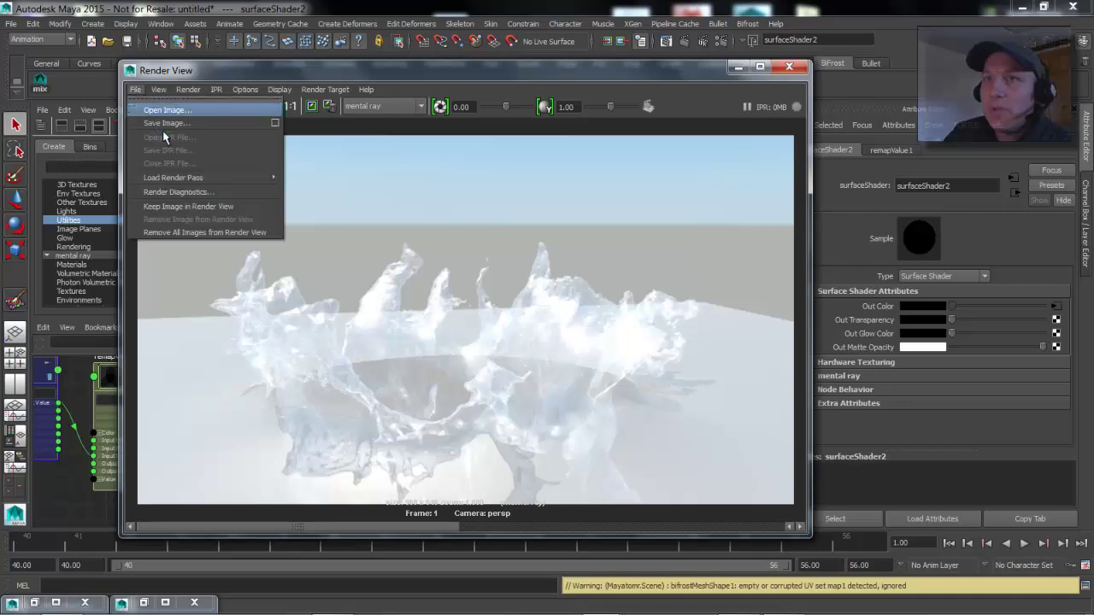
pyautogui.moveTo(188, 177)
pyautogui.click(344, 187)
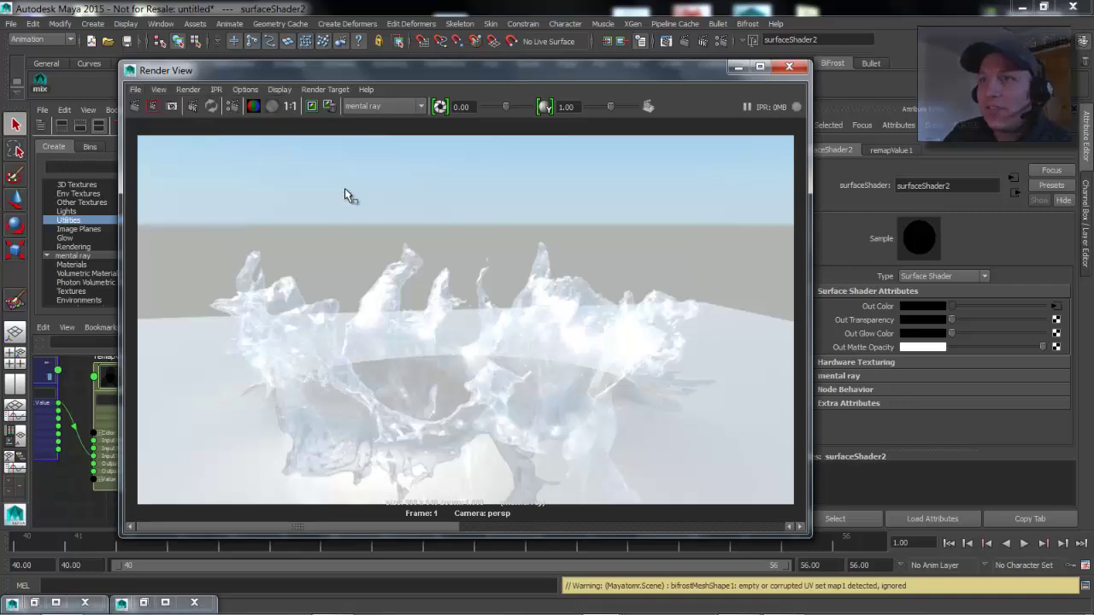
# Examine the custom color pass in an enlarged image viewer, then close the viewer and minimize the Render View
pyautogui.moveTo(591, 242); pyautogui.dragTo(359, 82)
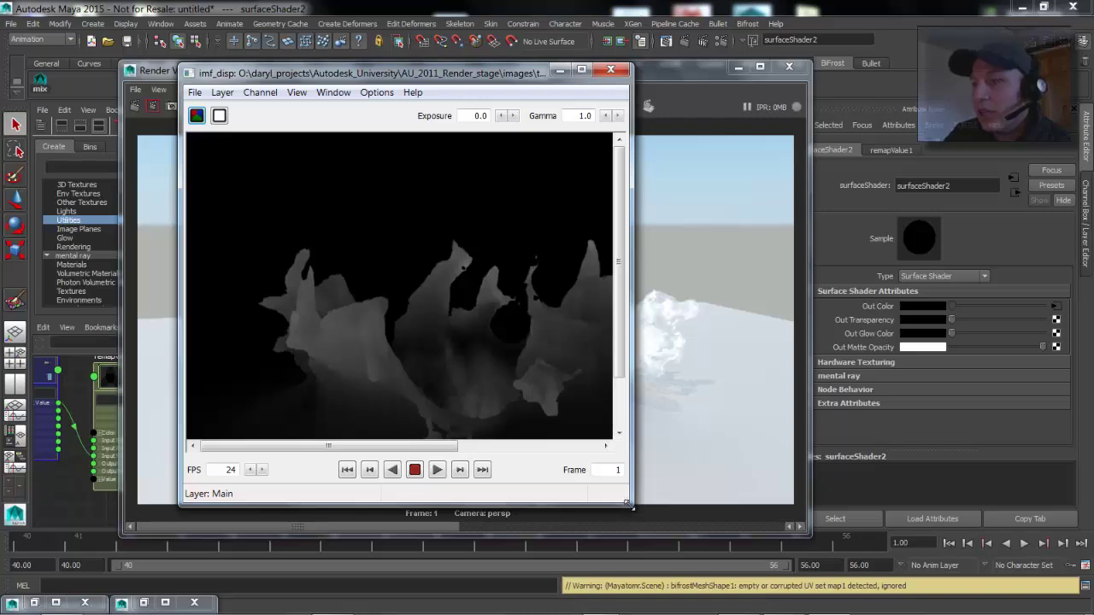
pyautogui.moveTo(632, 507); pyautogui.dragTo(1007, 567)
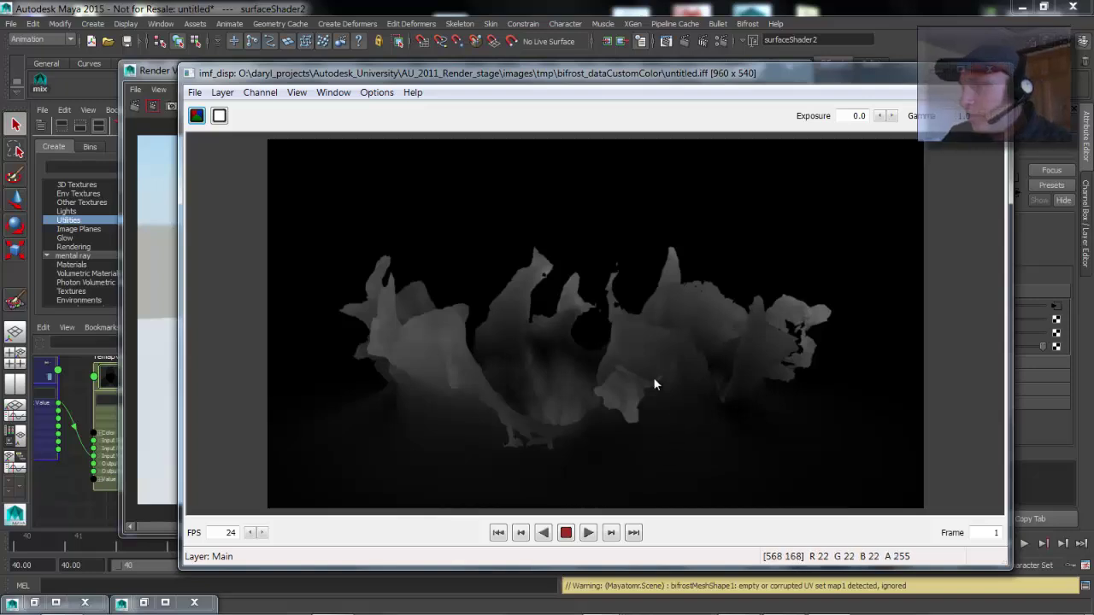
pyautogui.click(991, 73)
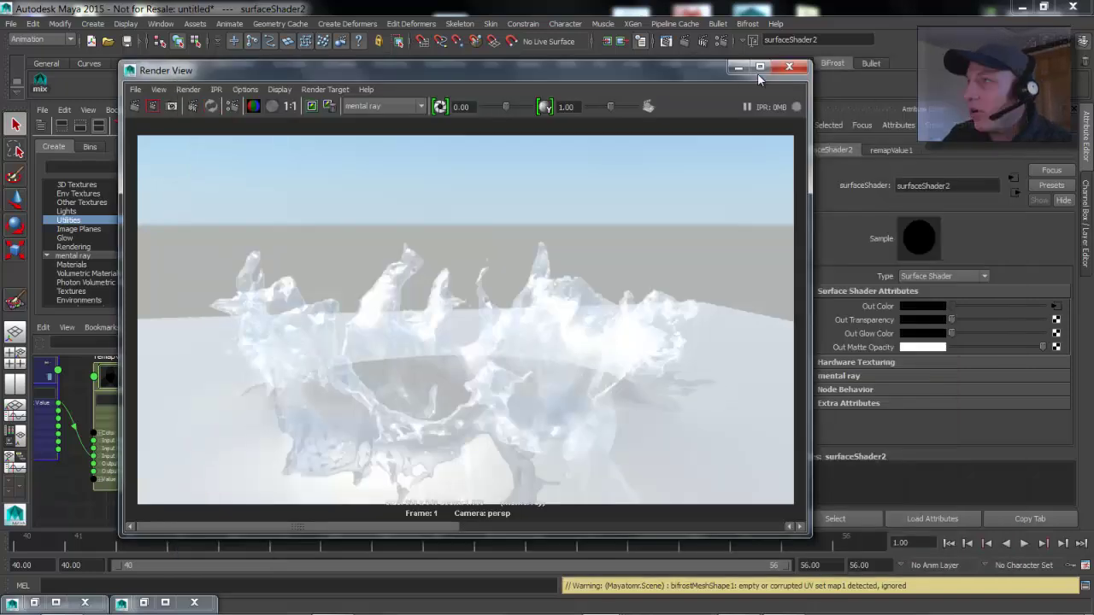
pyautogui.click(740, 71)
# Rearrange the bifrost_mix_vorticity_velocities, remapValue and shadingEngine nodes to leave clear space around the surfaceShader node
pyautogui.moveTo(181, 489)
pyautogui.keyDown('alt'); pyautogui.mouseDown(button='middle')
pyautogui.moveTo(198, 490)
pyautogui.moveTo(187, 483)
pyautogui.mouseUp(button='middle'); pyautogui.keyUp('alt')
pyautogui.keyDown('alt'); pyautogui.moveTo(205, 470); pyautogui.dragTo(154, 469, button='right'); pyautogui.keyUp('alt')
pyautogui.keyDown('alt'); pyautogui.moveTo(132, 470); pyautogui.dragTo(130, 467, button='middle'); pyautogui.keyUp('alt')
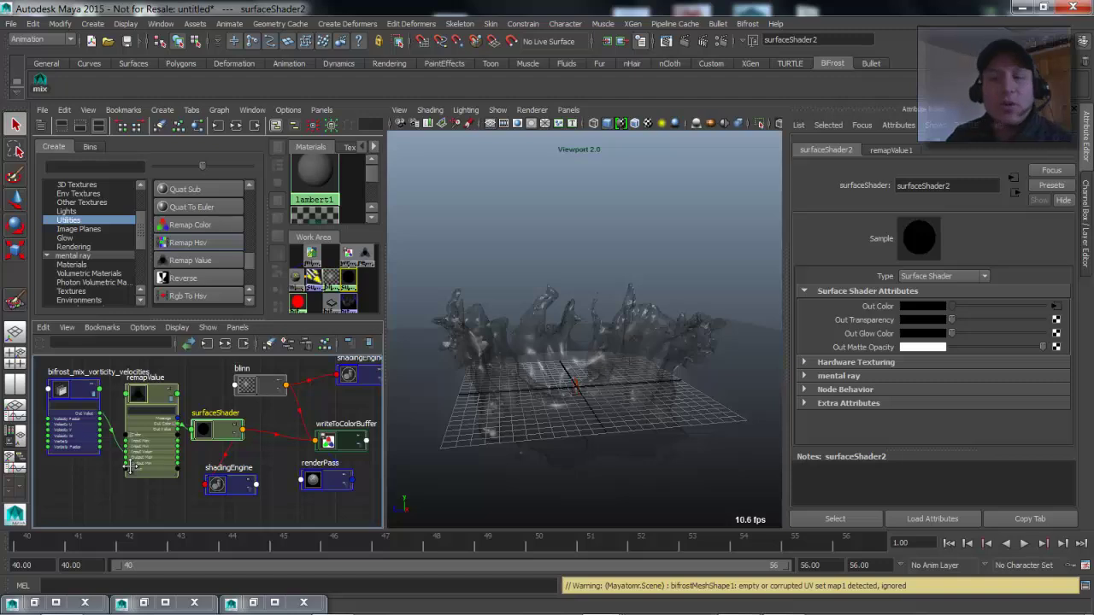
pyautogui.moveTo(149, 396); pyautogui.dragTo(149, 405)
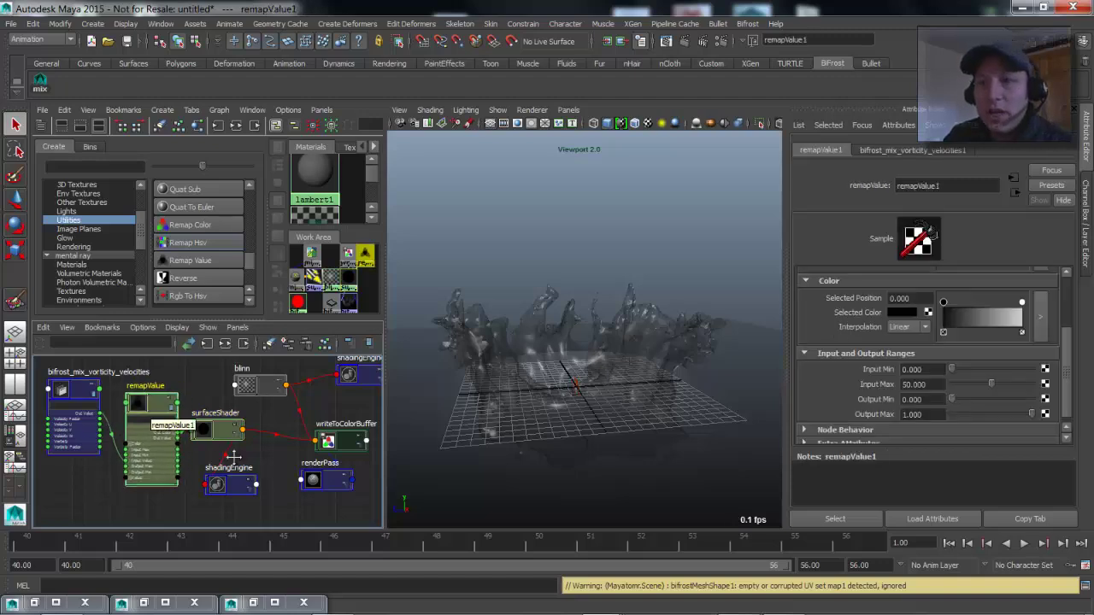
pyautogui.moveTo(243, 482); pyautogui.dragTo(259, 487)
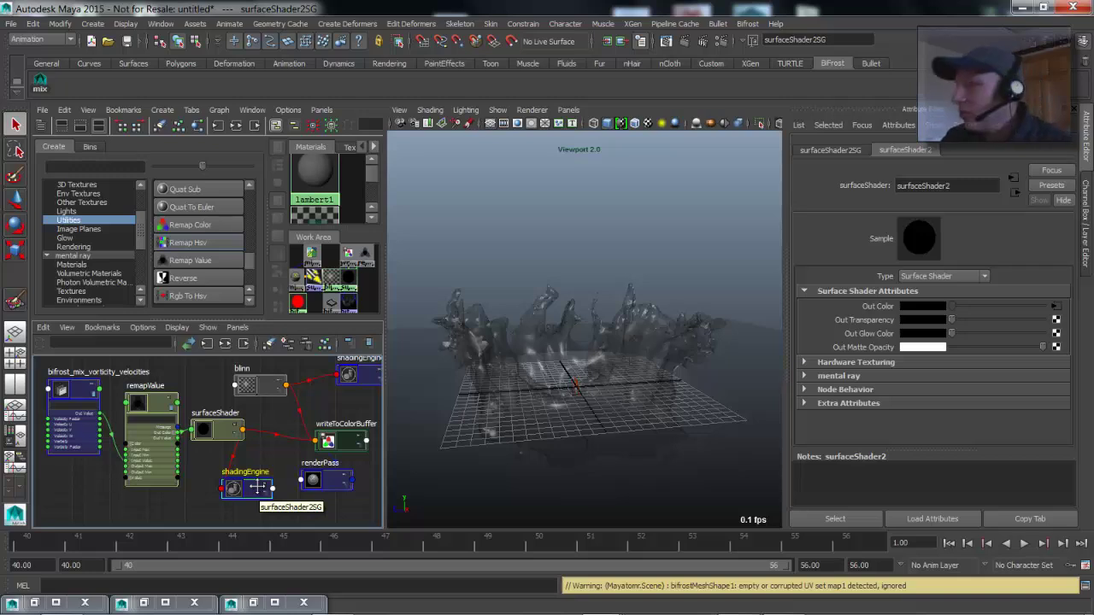
pyautogui.moveTo(159, 409); pyautogui.dragTo(159, 398)
pyautogui.moveTo(91, 389); pyautogui.dragTo(80, 397)
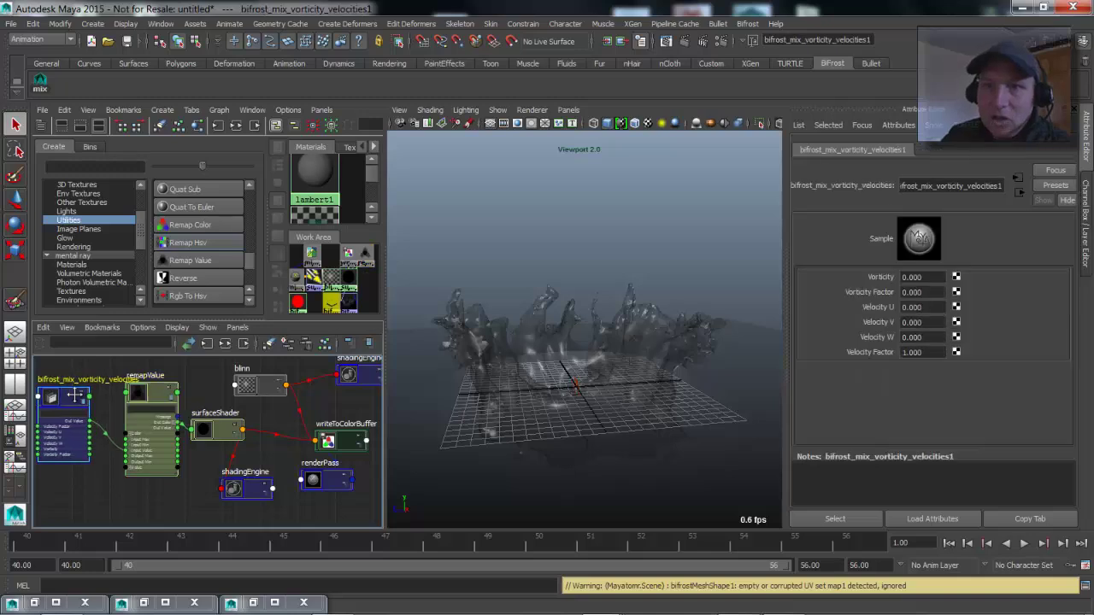
pyautogui.moveTo(160, 390); pyautogui.dragTo(143, 398)
pyautogui.click(70, 399)
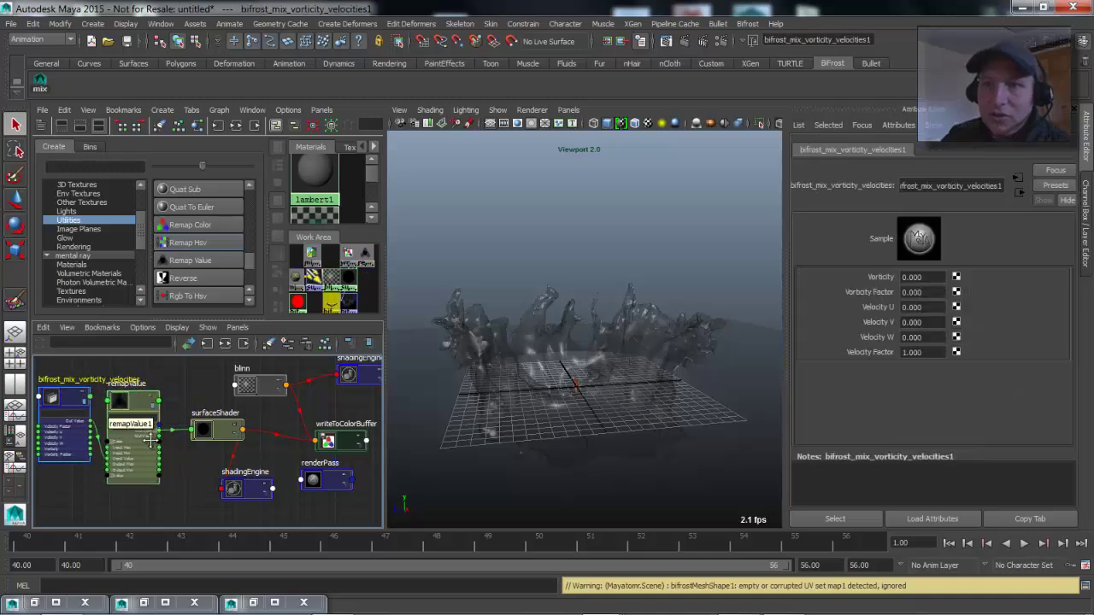
pyautogui.click(223, 433)
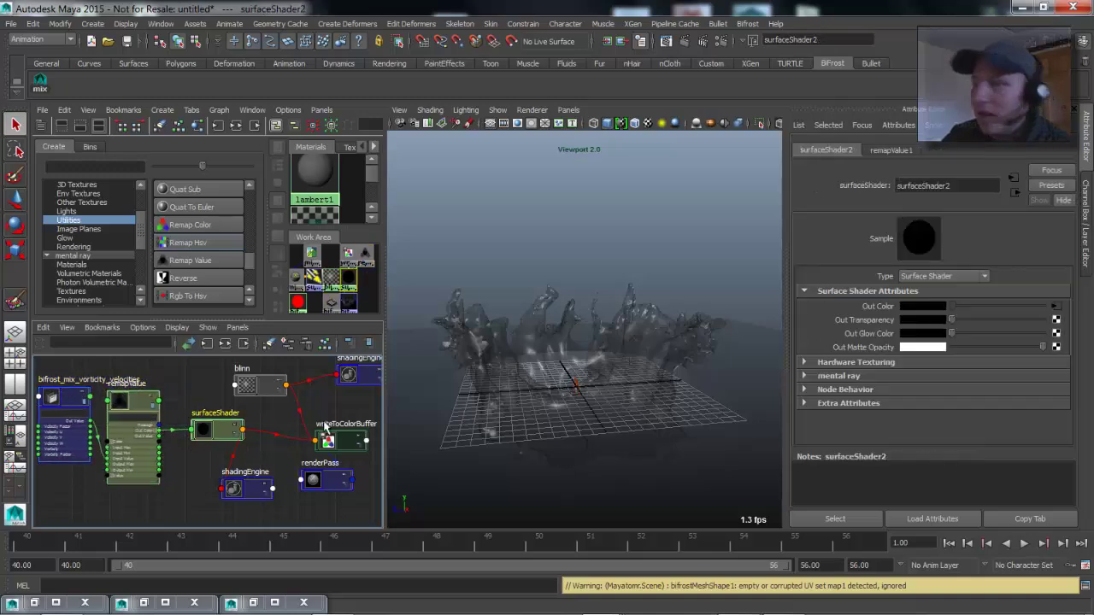
# Show the surfaceShader node's full attribute list and widen the node graph area
pyautogui.click(156, 435)
pyautogui.scroll(4, 189, 474)
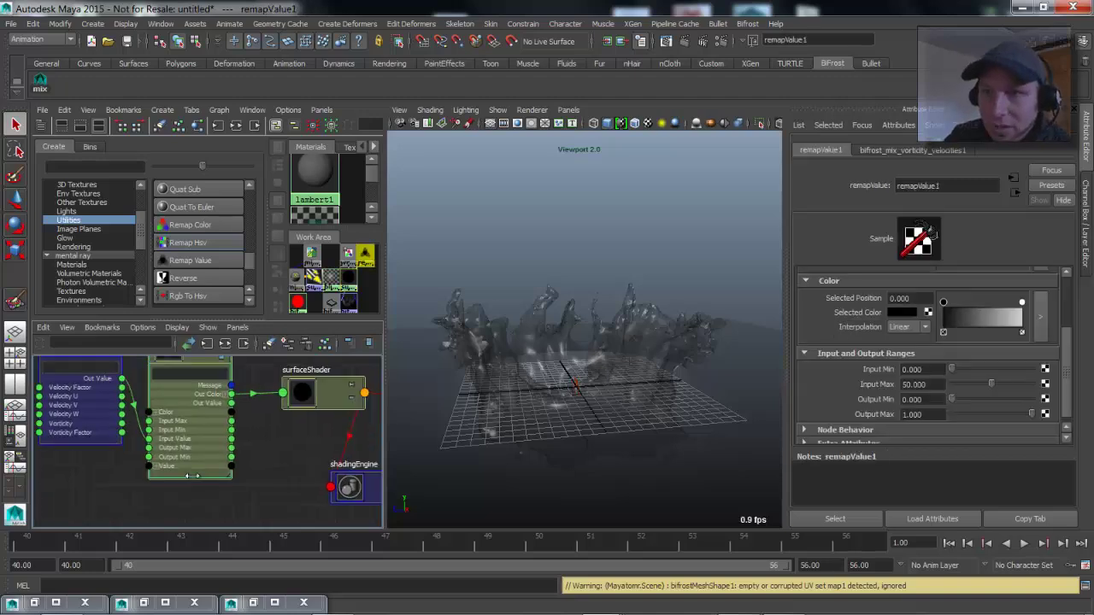
pyautogui.scroll(3, 205, 465)
pyautogui.click(283, 395)
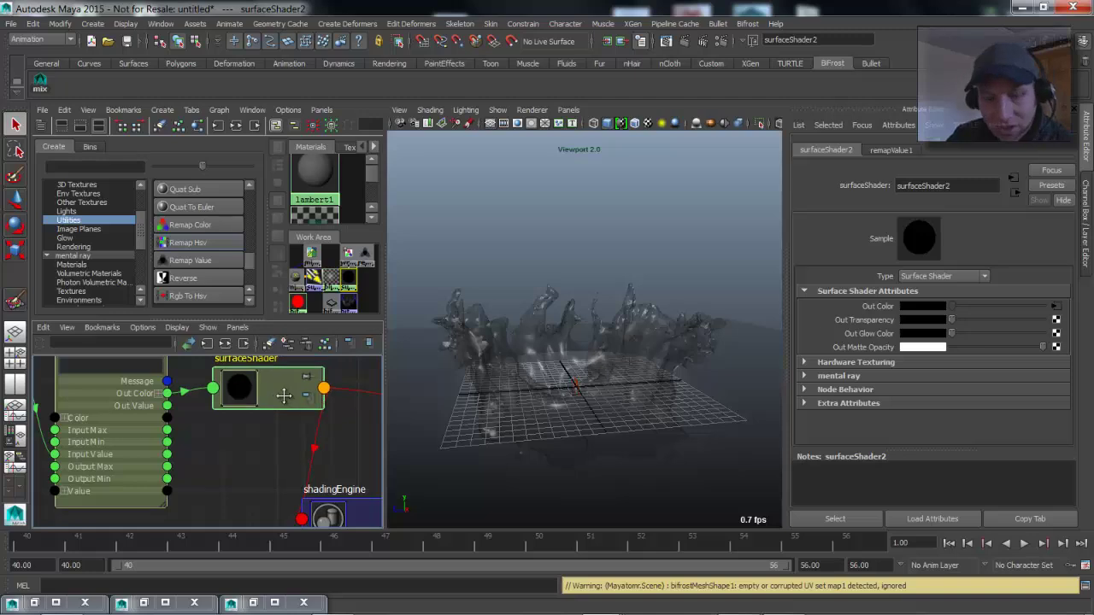
pyautogui.press('3')
pyautogui.scroll(-4, 126, 434)
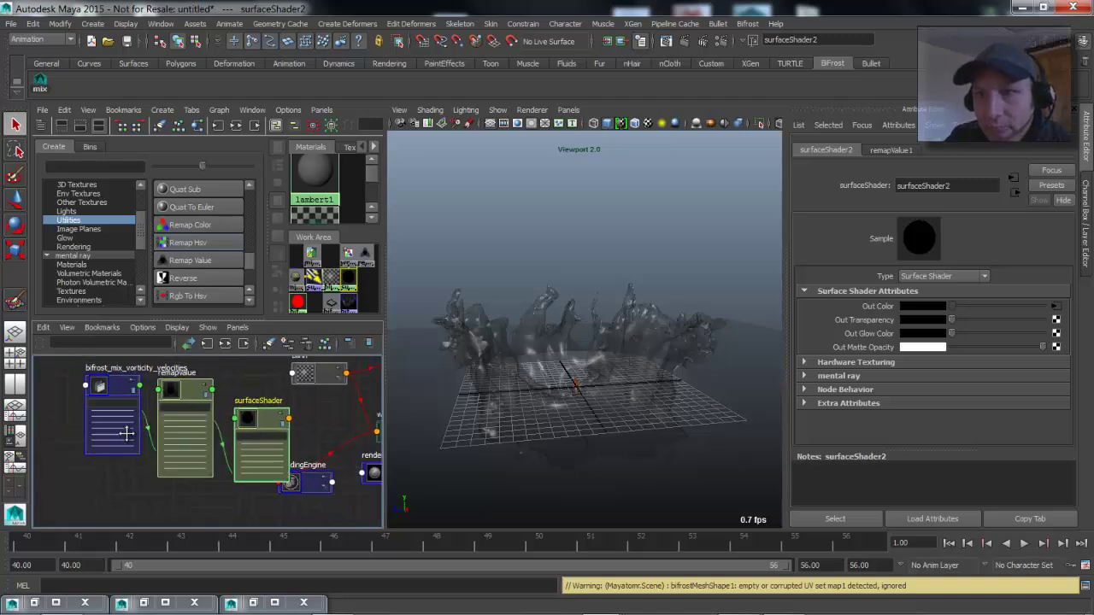
pyautogui.keyDown('alt'); pyautogui.moveTo(125, 434); pyautogui.dragTo(74, 422, button='middle'); pyautogui.keyUp('alt')
pyautogui.moveTo(382, 428); pyautogui.dragTo(553, 436)
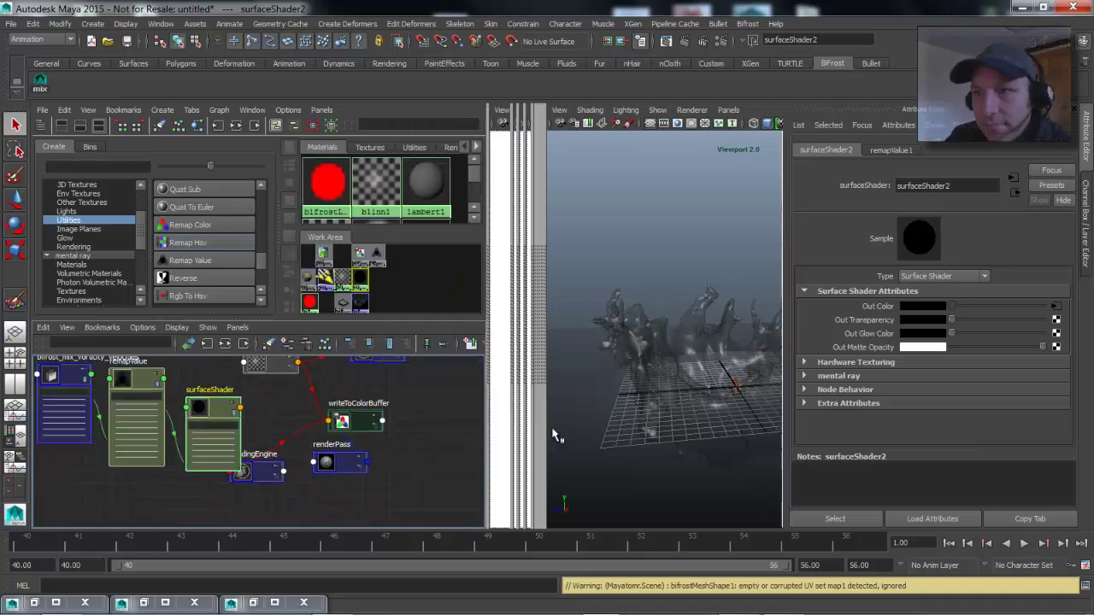
# Expand Out Color into its R, G and B channels on the surfaceShader and Remap Value nodes, and move the surfaceShader clear of the shadingEngine
pyautogui.scroll(5, 519, 483)
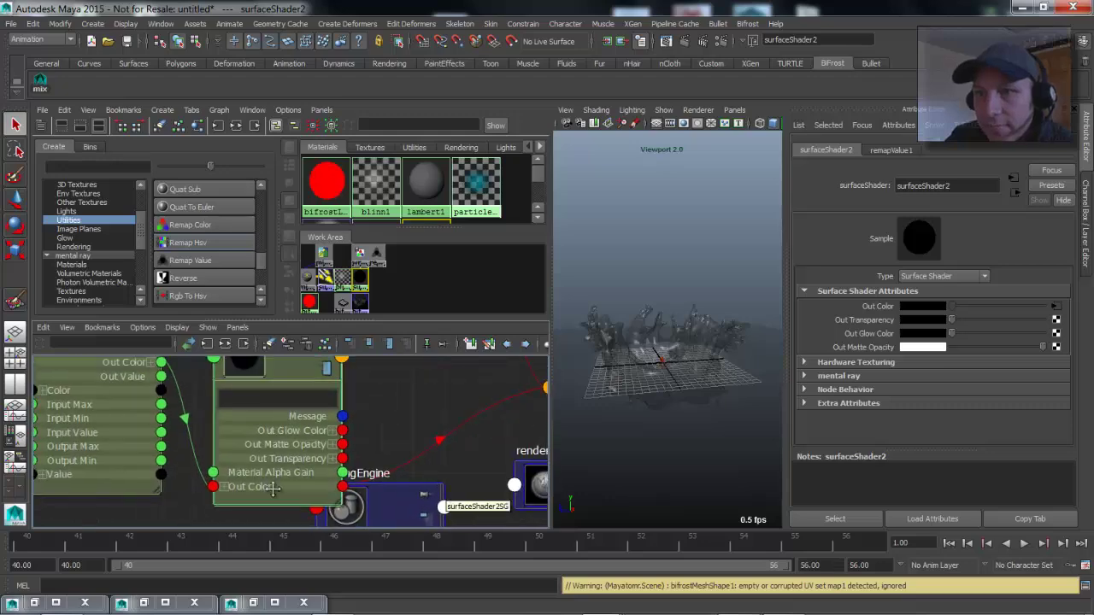
pyautogui.click(223, 487)
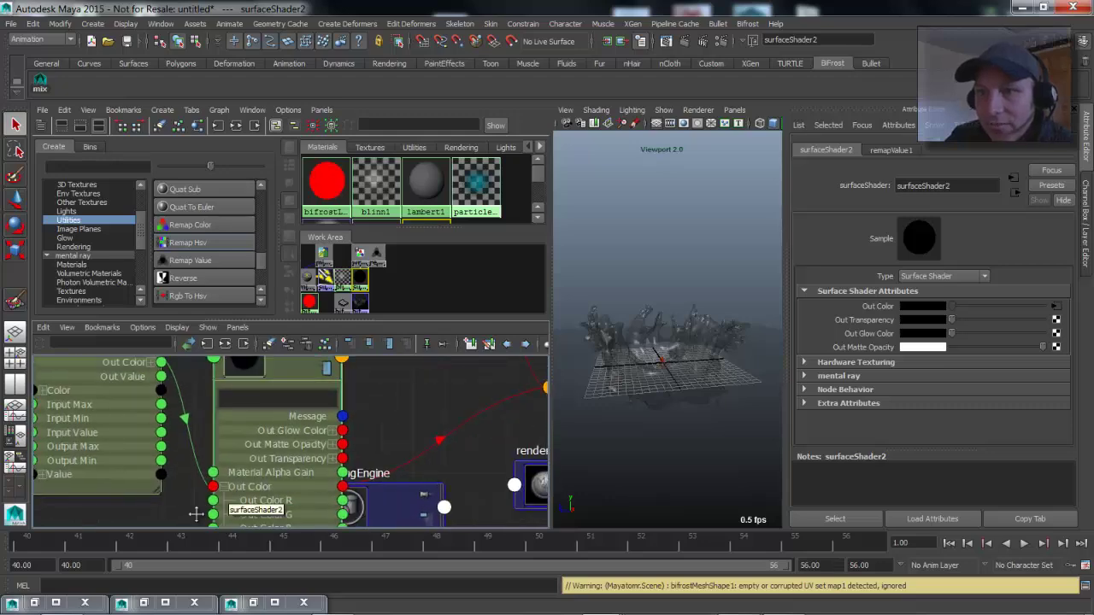
pyautogui.keyDown('alt'); pyautogui.moveTo(92, 397); pyautogui.dragTo(54, 433, button='middle'); pyautogui.keyUp('alt')
pyautogui.click(110, 399)
pyautogui.moveTo(255, 375); pyautogui.dragTo(319, 290)
# Delete the Out Color connection between the two nodes and connect Remap Value's Out Color R to the surfaceShader's Out Color R
pyautogui.click(167, 410)
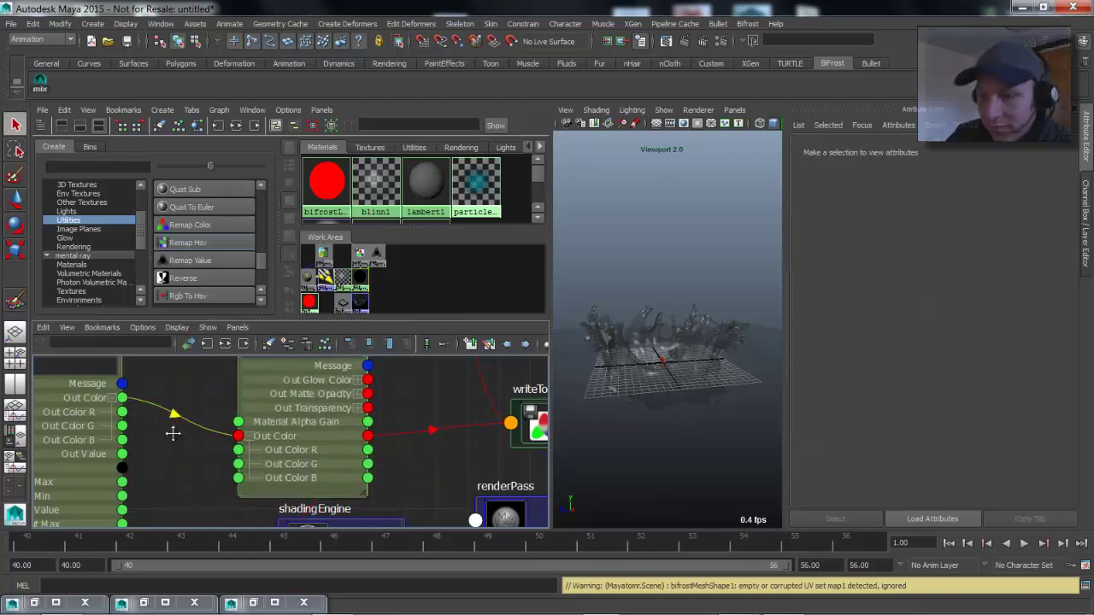
pyautogui.press('Delete')
pyautogui.moveTo(122, 412); pyautogui.dragTo(239, 450)
# Duplicate the Remap Value node and place the copy in the empty area below the existing network
pyautogui.scroll(-5, 391, 451)
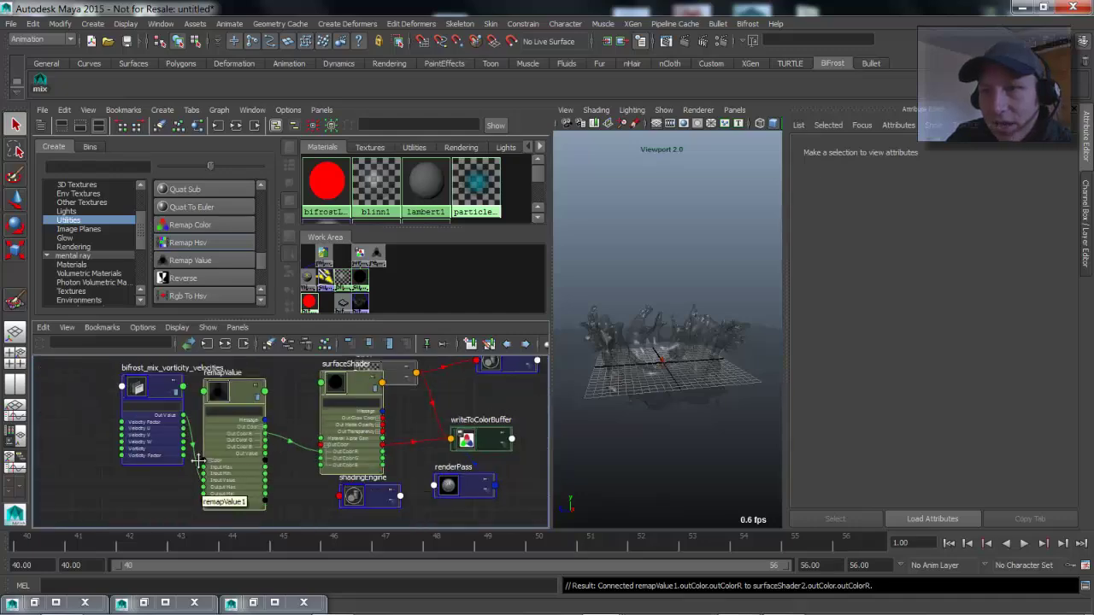
pyautogui.click(221, 368)
pyautogui.hotkey('ctrl', 'd')
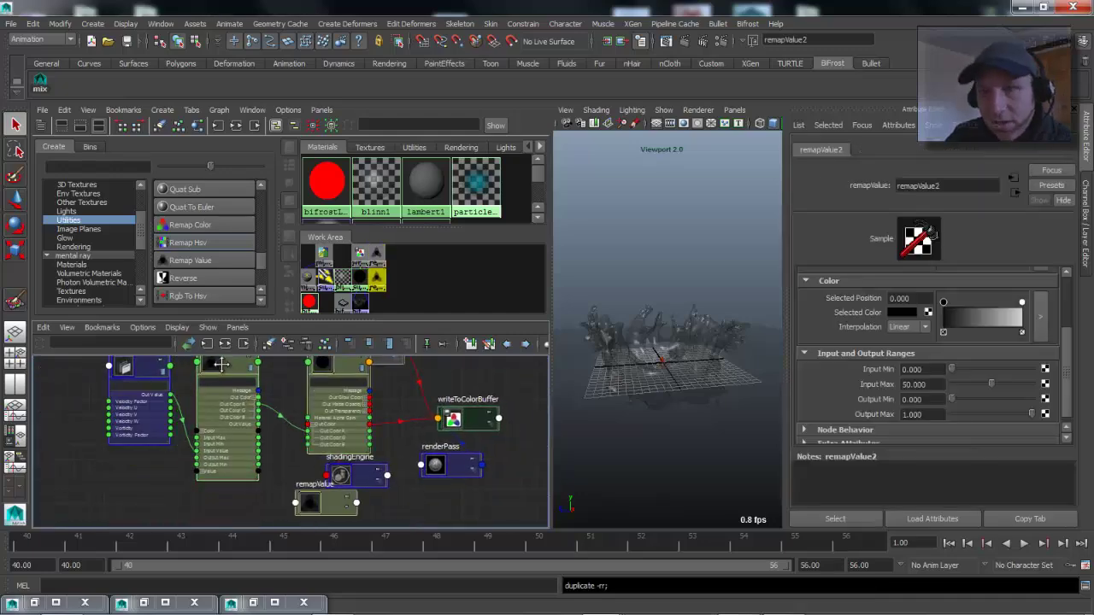
pyautogui.keyDown('alt'); pyautogui.moveTo(298, 467); pyautogui.dragTo(303, 422, button='middle'); pyautogui.keyUp('alt')
pyautogui.scroll(-2, 303, 422)
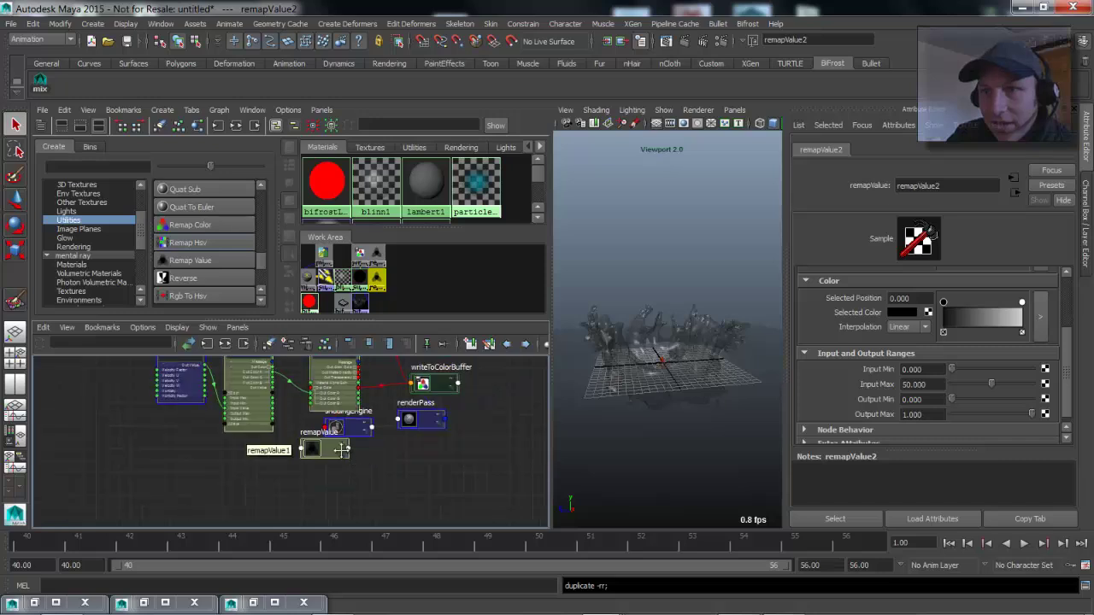
pyautogui.moveTo(317, 446); pyautogui.dragTo(277, 490)
# Duplicate the bifrost_mix_vorticity_velocities node and place the copy in front of the duplicated Remap Value node
pyautogui.keyDown('alt'); pyautogui.moveTo(193, 362); pyautogui.dragTo(176, 399, button='middle'); pyautogui.keyUp('alt')
pyautogui.click(176, 399)
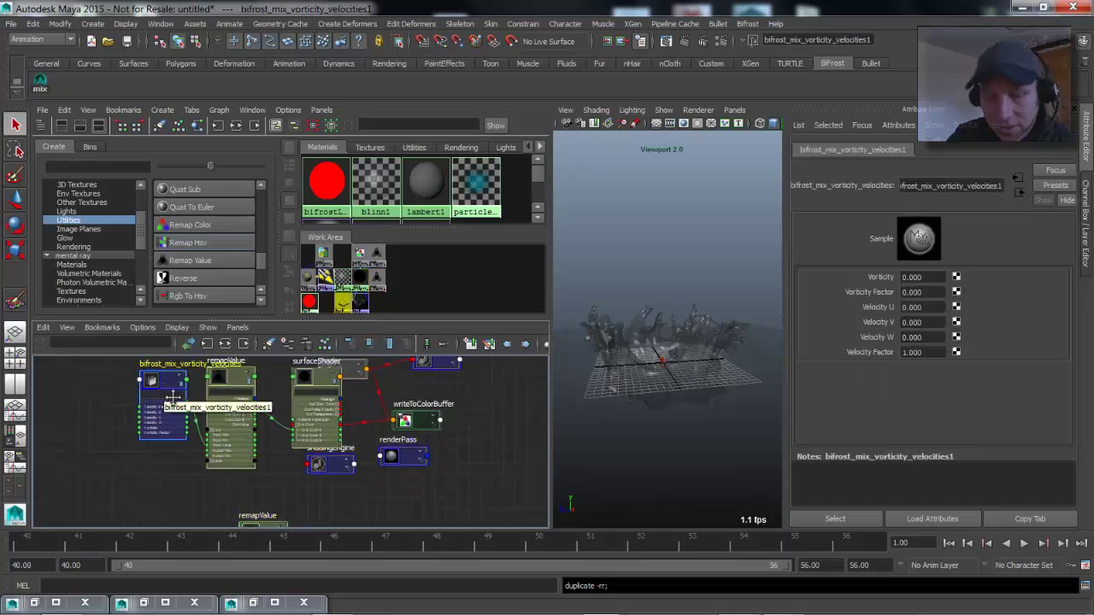
pyautogui.hotkey('ctrl', 'd')
pyautogui.moveTo(319, 481); pyautogui.dragTo(139, 502)
# Expand both duplicated nodes' attributes and connect the velocities copy's Out Value to the Remap Value copy's Input Value
pyautogui.keyDown('alt'); pyautogui.moveTo(256, 511); pyautogui.dragTo(280, 377, button='middle'); pyautogui.keyUp('alt')
pyautogui.scroll(3, 241, 438)
pyautogui.keyDown('alt'); pyautogui.moveTo(241, 438); pyautogui.dragTo(308, 517, button='middle'); pyautogui.keyUp('alt')
pyautogui.scroll(3, 271, 483)
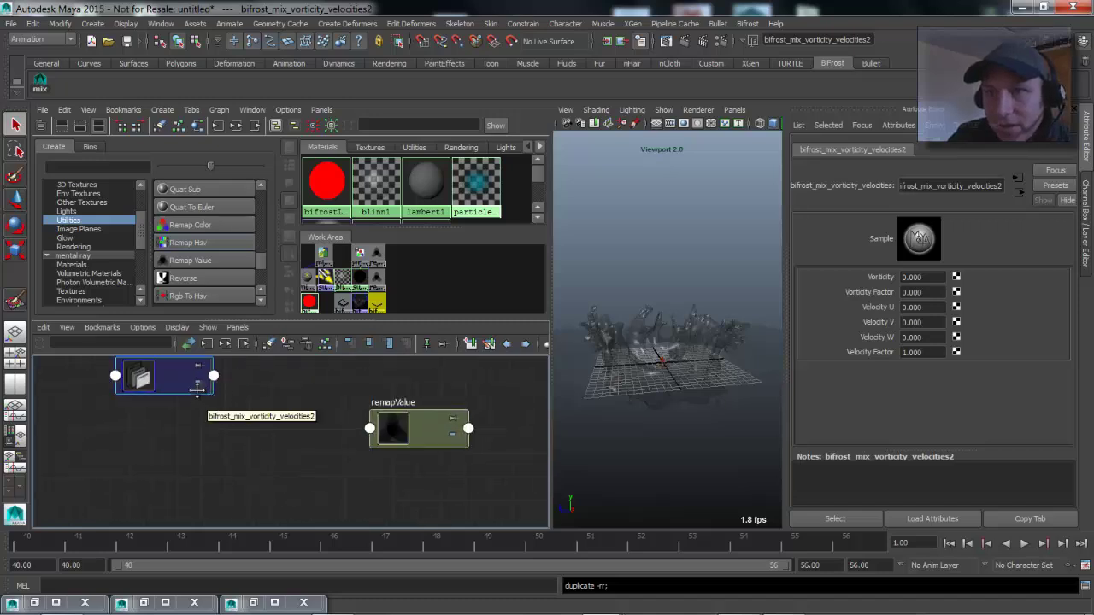
pyautogui.click(197, 386)
pyautogui.click(197, 388)
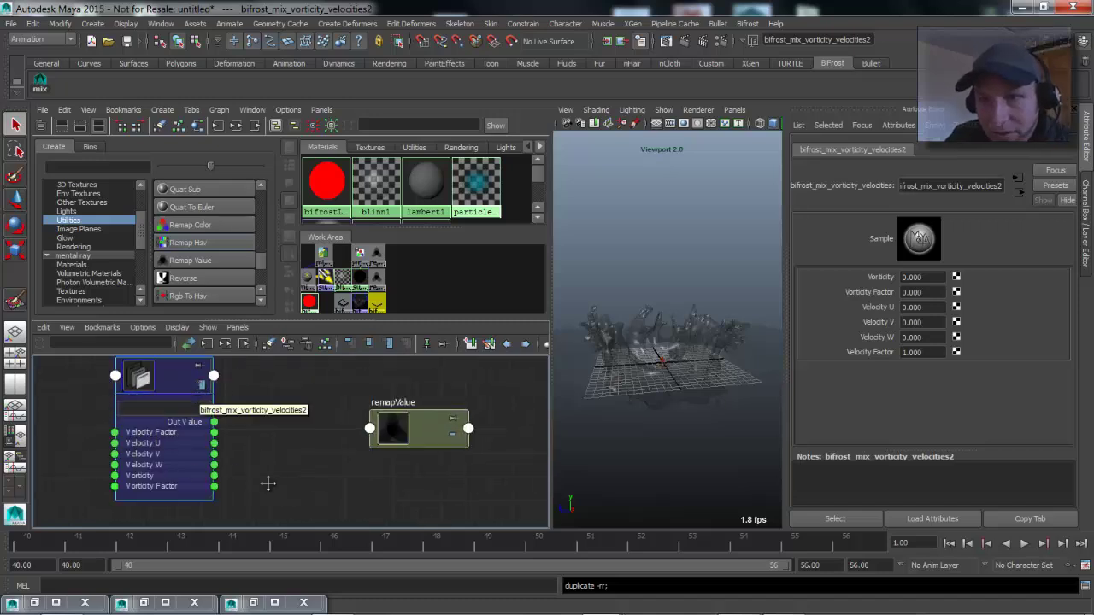
pyautogui.moveTo(414, 428); pyautogui.dragTo(382, 406)
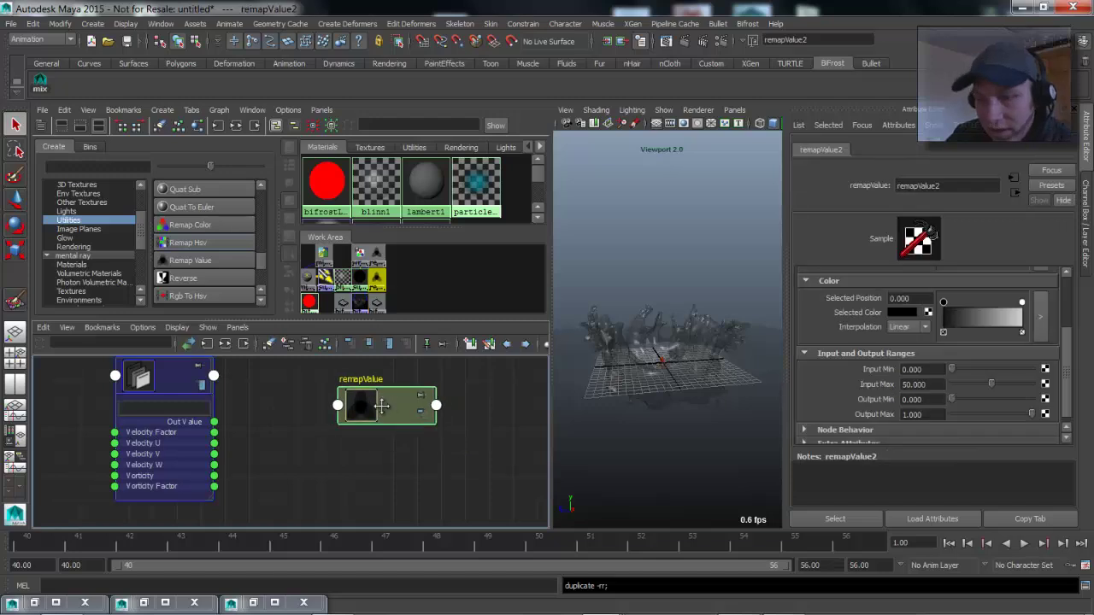
pyautogui.press('3')
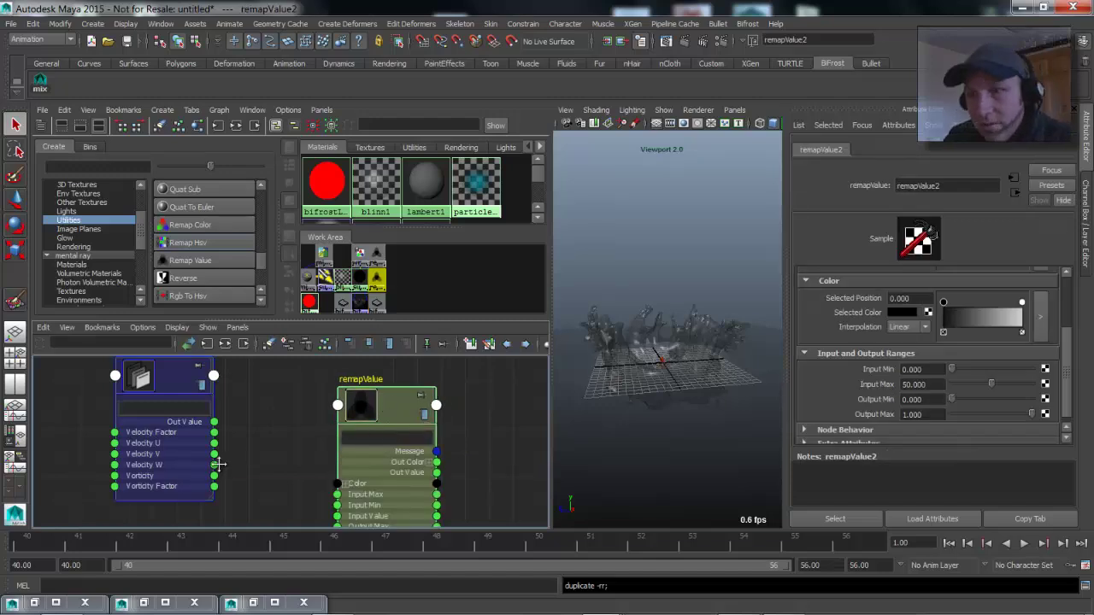
pyautogui.moveTo(363, 419); pyautogui.dragTo(319, 381)
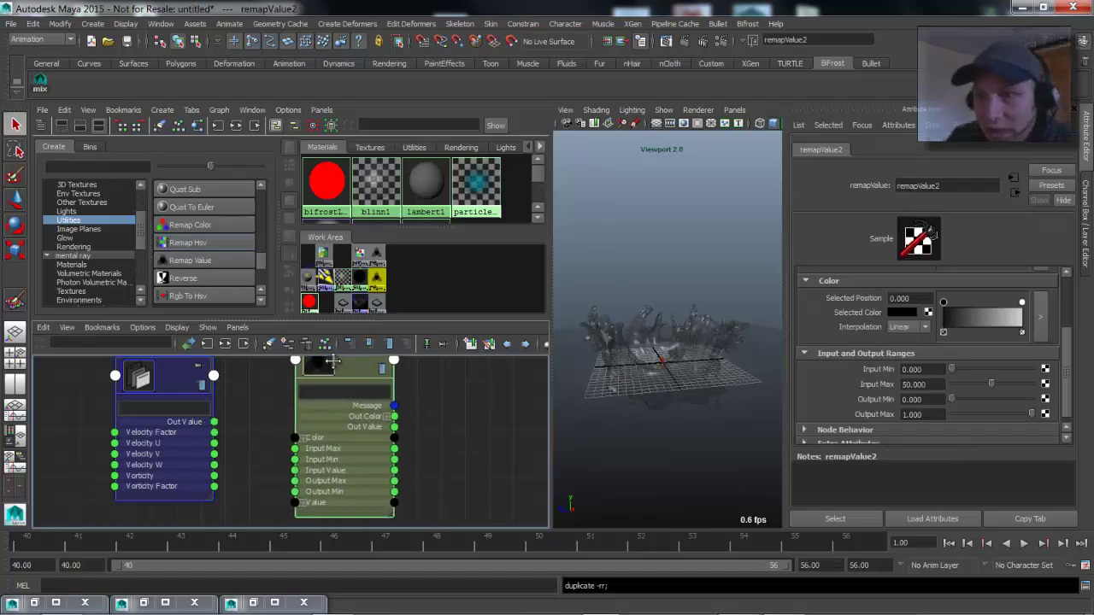
pyautogui.moveTo(214, 421); pyautogui.dragTo(295, 470)
pyautogui.click(149, 376)
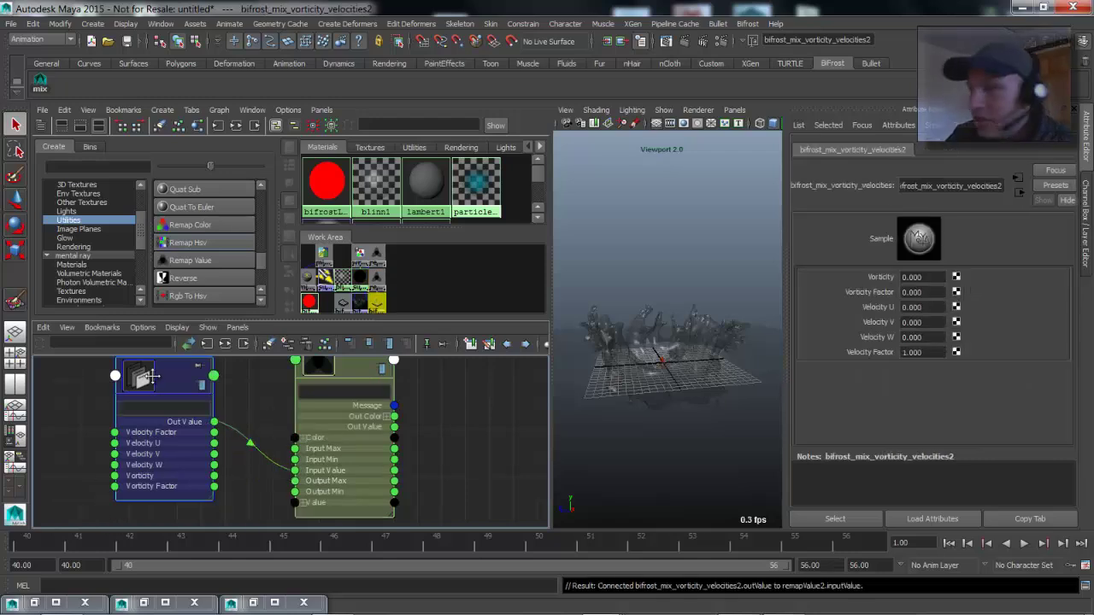
# Set the duplicated velocities node's Velocity Factor to 0 and its Vorticity Factor to 1
pyautogui.click(923, 351)
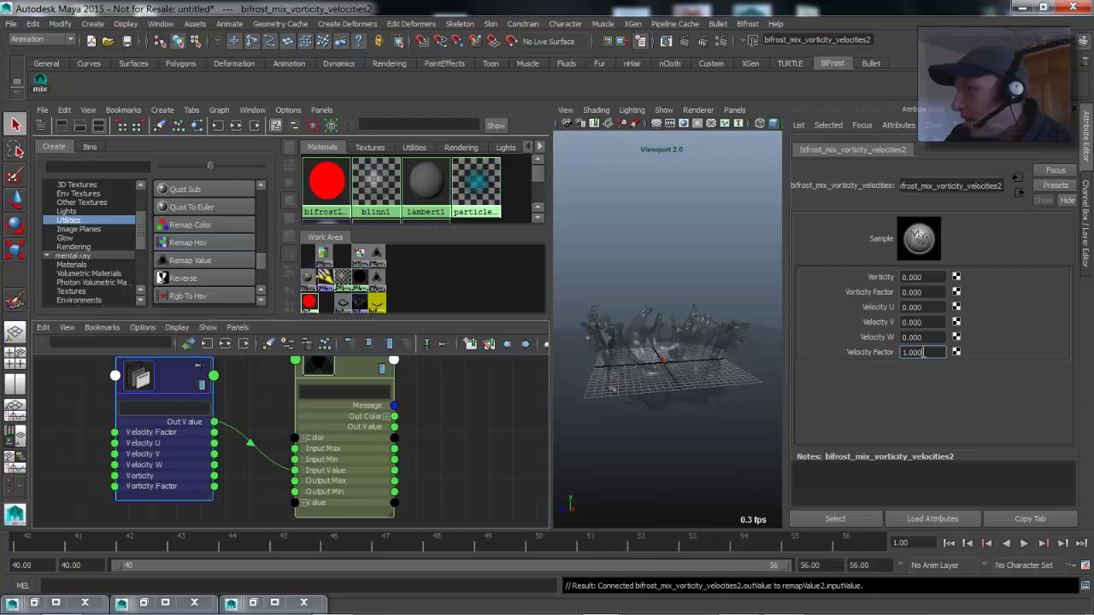
pyautogui.click(923, 292)
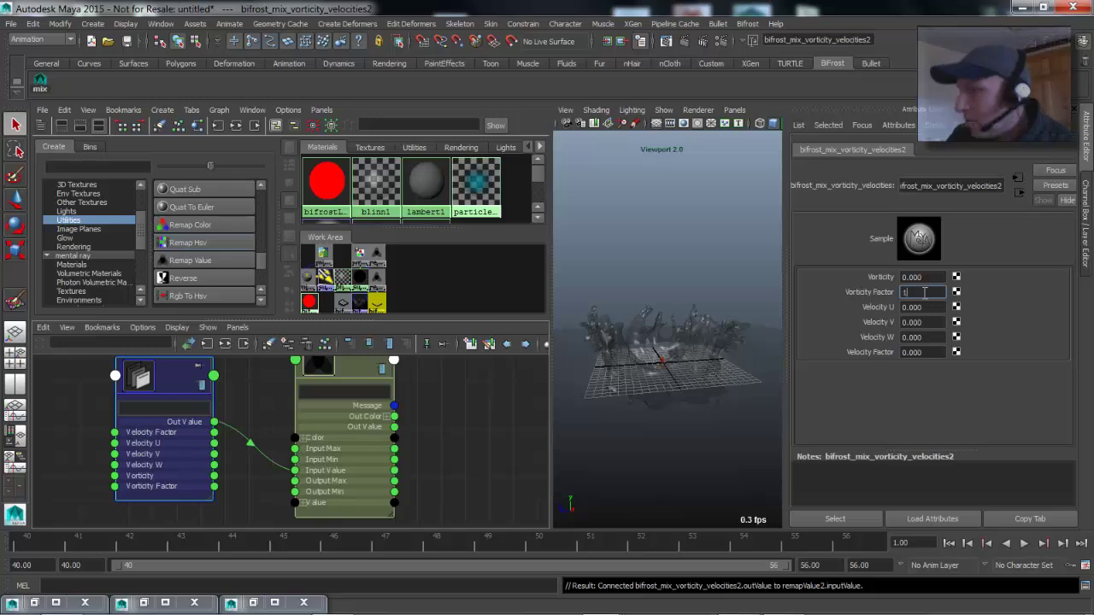
# Collapse the original Remap Value node to its connected attributes and place its copy directly beneath it, beside the surfaceShader
pyautogui.keyDown('alt'); pyautogui.moveTo(500, 410); pyautogui.dragTo(273, 508, button='middle'); pyautogui.keyUp('alt')
pyautogui.scroll(-3, 351, 461)
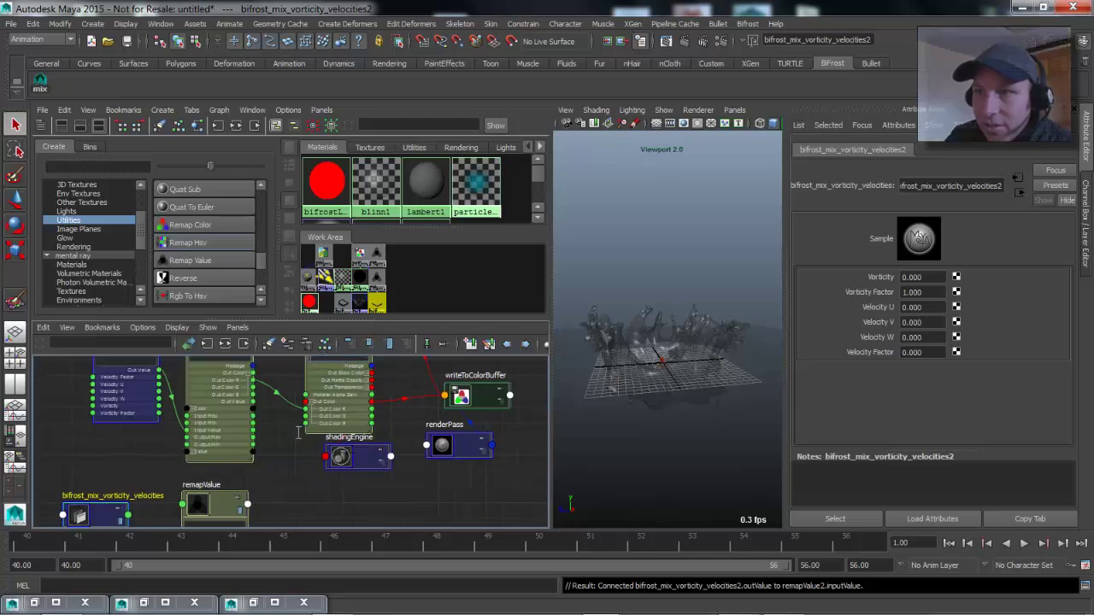
pyautogui.keyDown('alt'); pyautogui.moveTo(301, 429); pyautogui.dragTo(337, 386, button='middle'); pyautogui.keyUp('alt')
pyautogui.keyDown('alt'); pyautogui.moveTo(402, 414); pyautogui.dragTo(330, 419, button='right'); pyautogui.keyUp('alt')
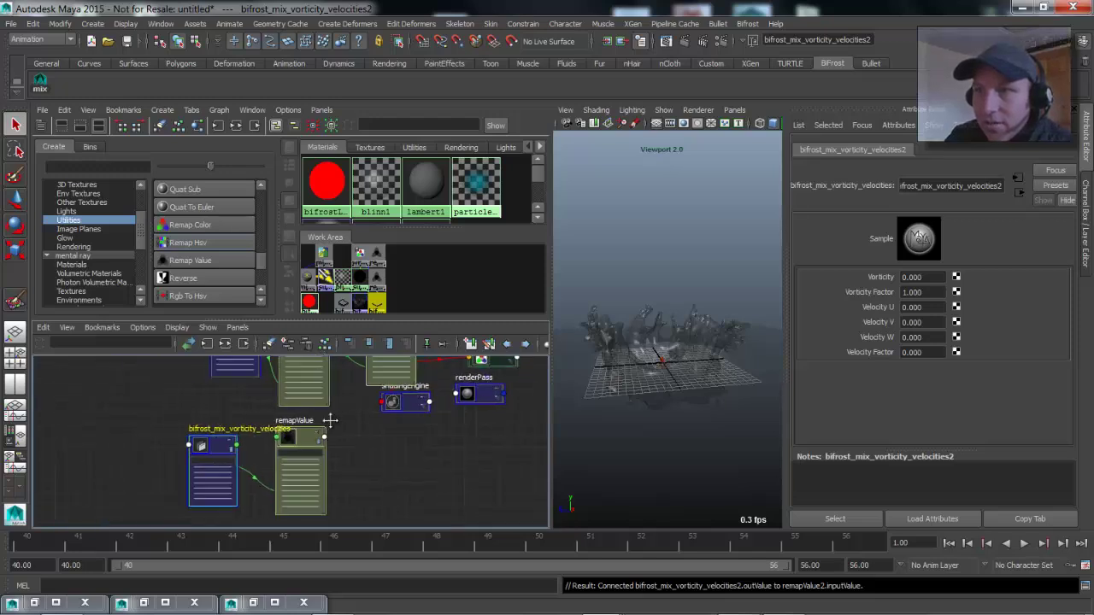
pyautogui.press('space')
pyautogui.keyDown('alt'); pyautogui.moveTo(480, 144); pyautogui.dragTo(426, 359, button='middle'); pyautogui.keyUp('alt')
pyautogui.keyDown('alt'); pyautogui.moveTo(443, 385); pyautogui.dragTo(555, 391, button='right'); pyautogui.keyUp('alt')
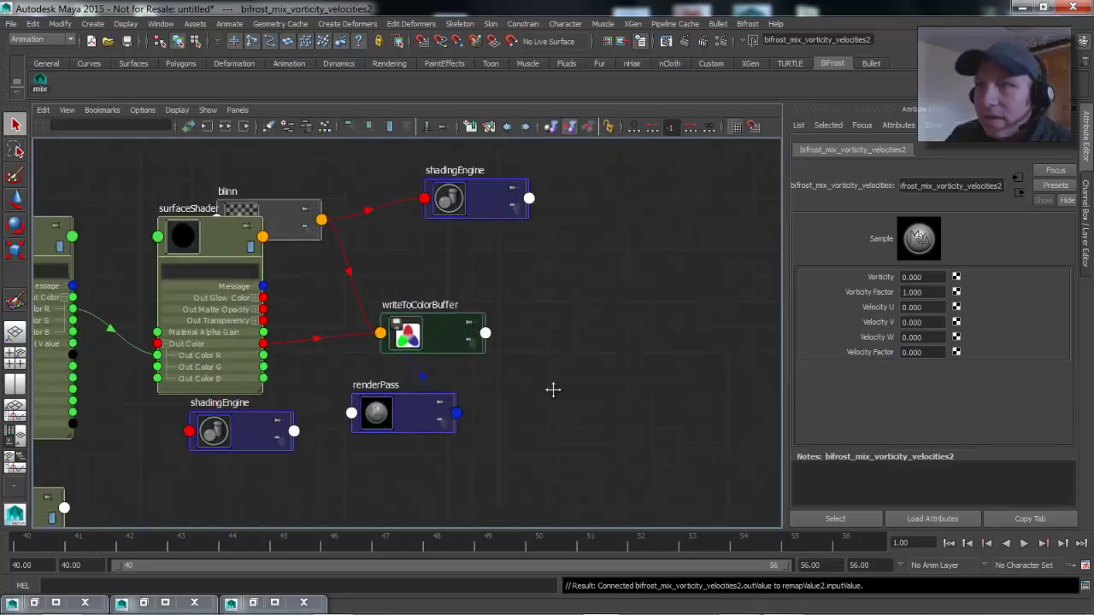
pyautogui.keyDown('alt'); pyautogui.moveTo(257, 363); pyautogui.dragTo(435, 333, button='middle'); pyautogui.keyUp('alt')
pyautogui.moveTo(182, 199); pyautogui.dragTo(176, 135)
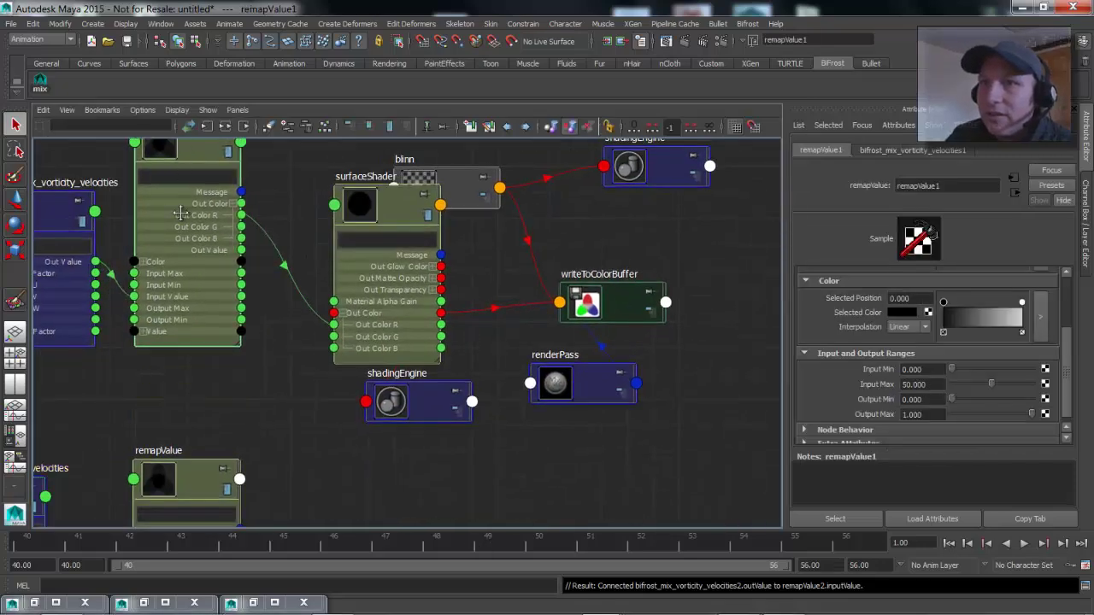
pyautogui.moveTo(190, 488); pyautogui.dragTo(186, 334)
pyautogui.click(193, 150)
pyautogui.press('2')
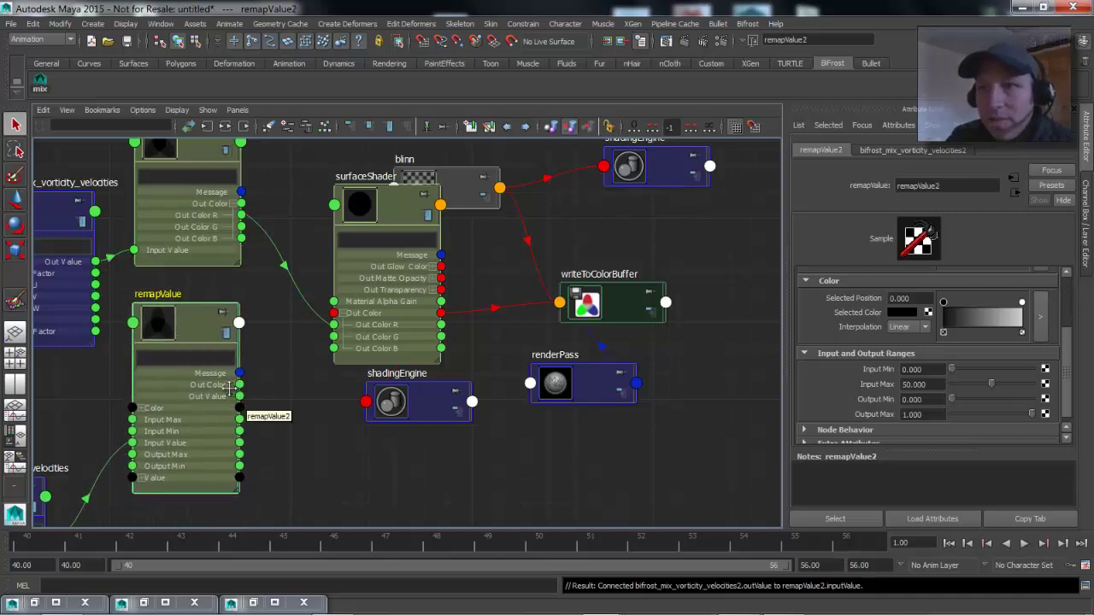
# Expand the Remap Value copy's Out Color and connect its Out Color G to the surfaceShader's Out Color G
pyautogui.click(230, 385)
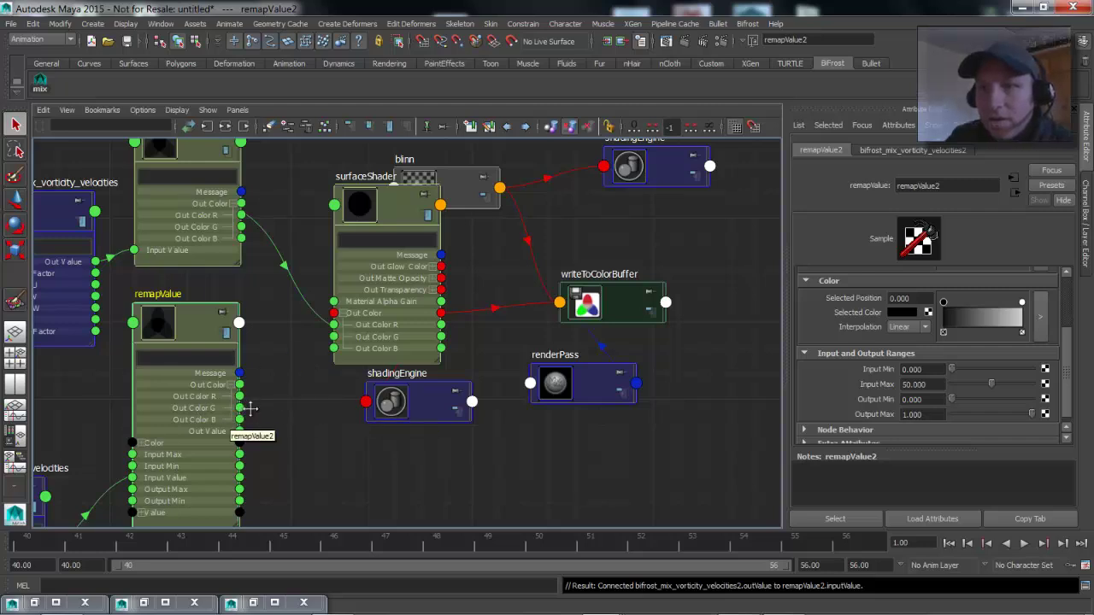
pyautogui.moveTo(243, 407); pyautogui.dragTo(320, 339)
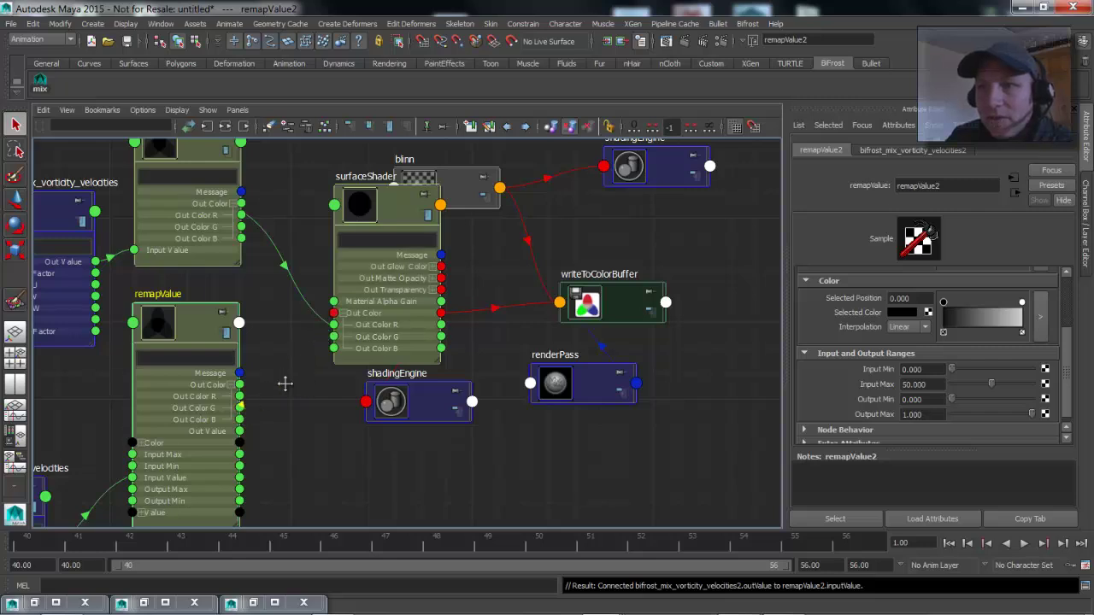
pyautogui.moveTo(240, 407); pyautogui.dragTo(333, 338)
pyautogui.click(359, 356)
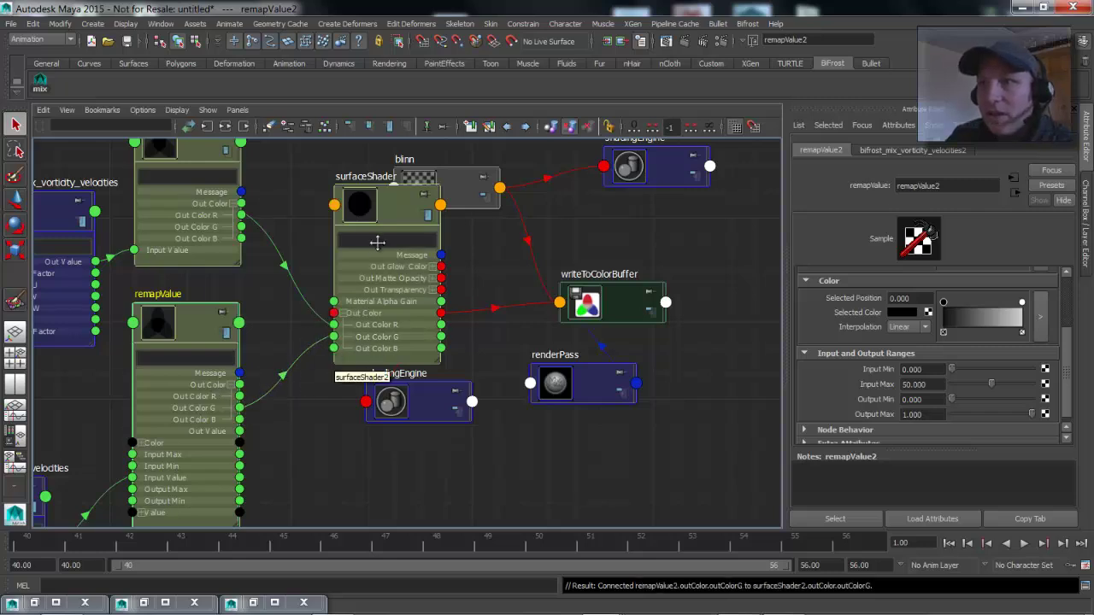
# Move the surfaceShader node clear of the blinn node, closer to the two Remap Value nodes
pyautogui.moveTo(393, 220); pyautogui.dragTo(329, 209)
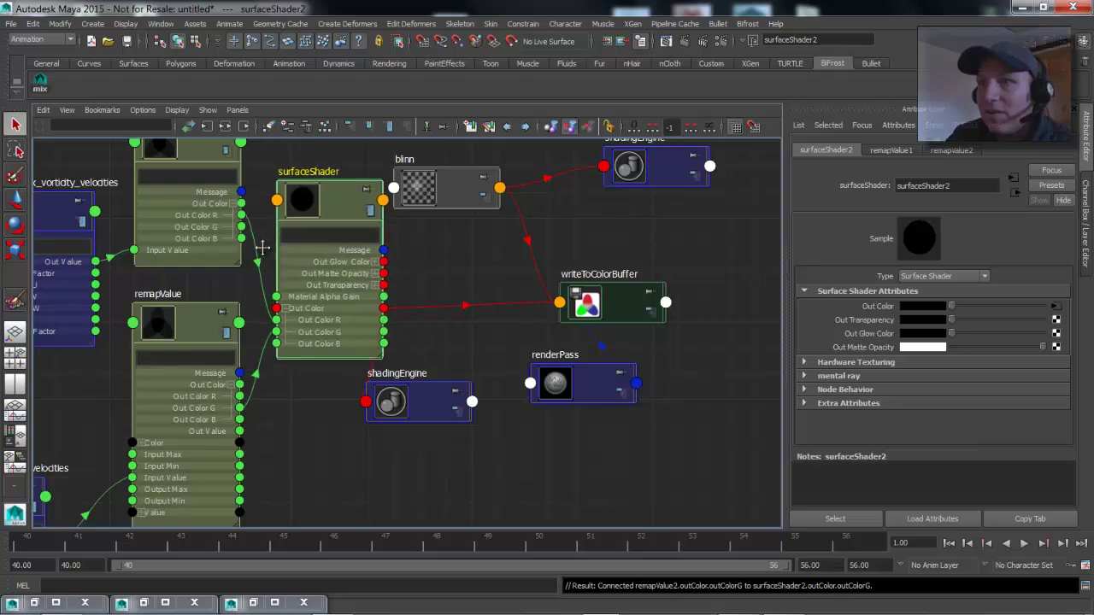
pyautogui.scroll(-3, 482, 342)
pyautogui.keyDown('alt'); pyautogui.moveTo(372, 341); pyautogui.dragTo(290, 349, button='middle'); pyautogui.keyUp('alt')
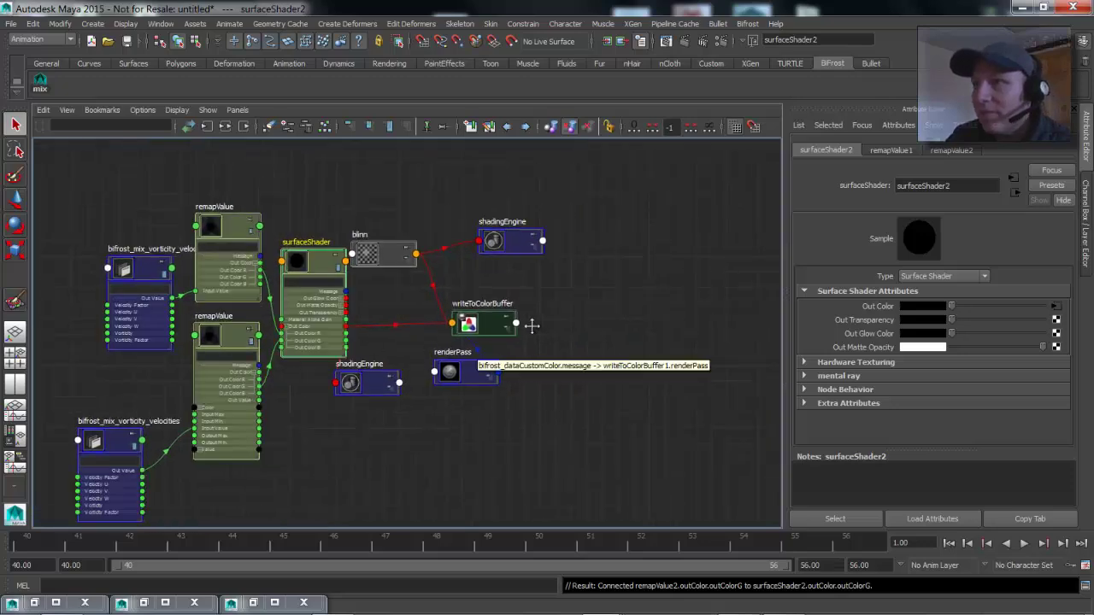
# Restore the multi-panel layout and render the current frame again in the Render View with mental ray
pyautogui.press('space')
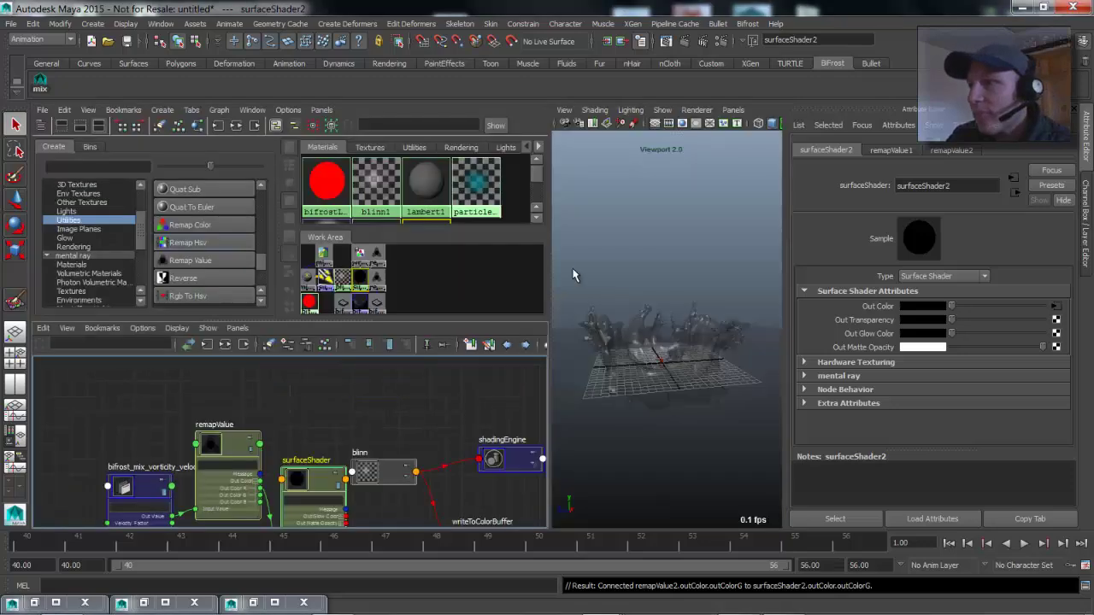
pyautogui.click(666, 42)
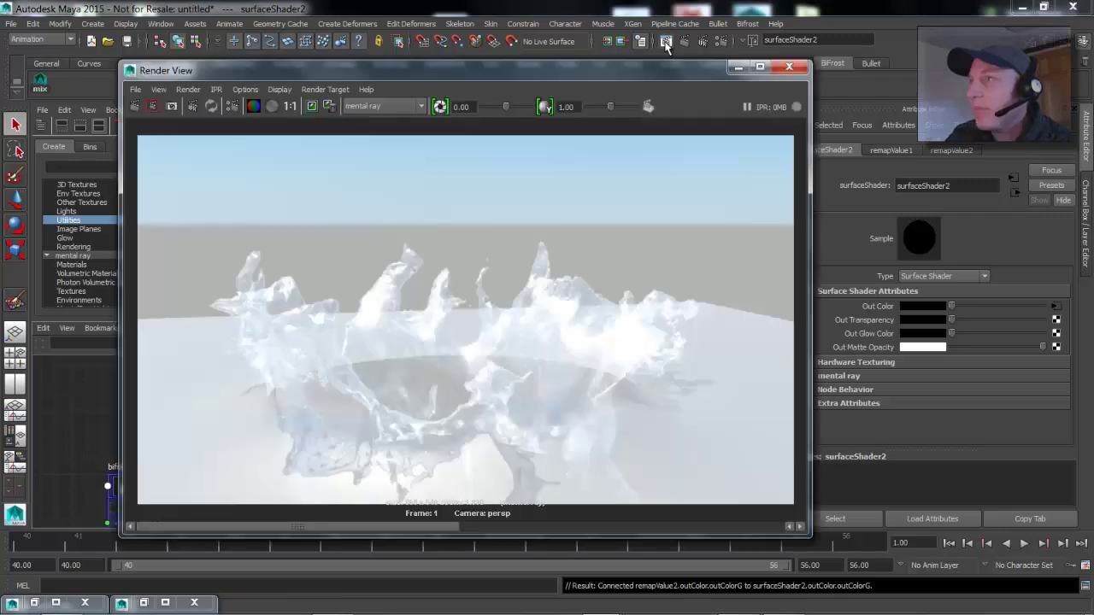
pyautogui.click(134, 106)
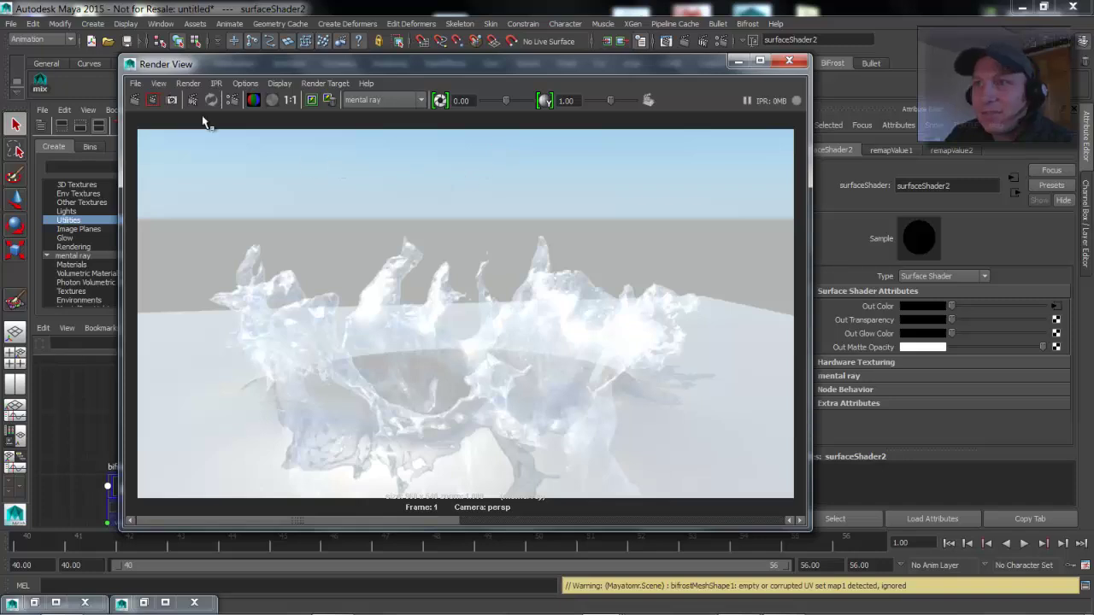
# Load the bifrost_dataCustomColor render pass and place its image window over the Render View
pyautogui.click(135, 83)
pyautogui.moveTo(186, 174)
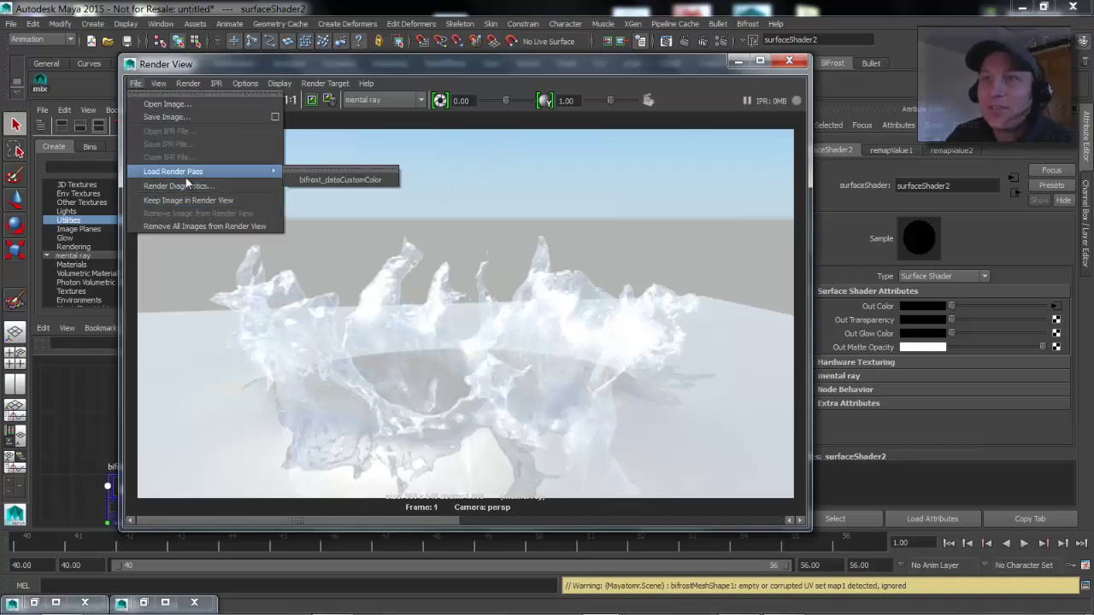
pyautogui.click(345, 179)
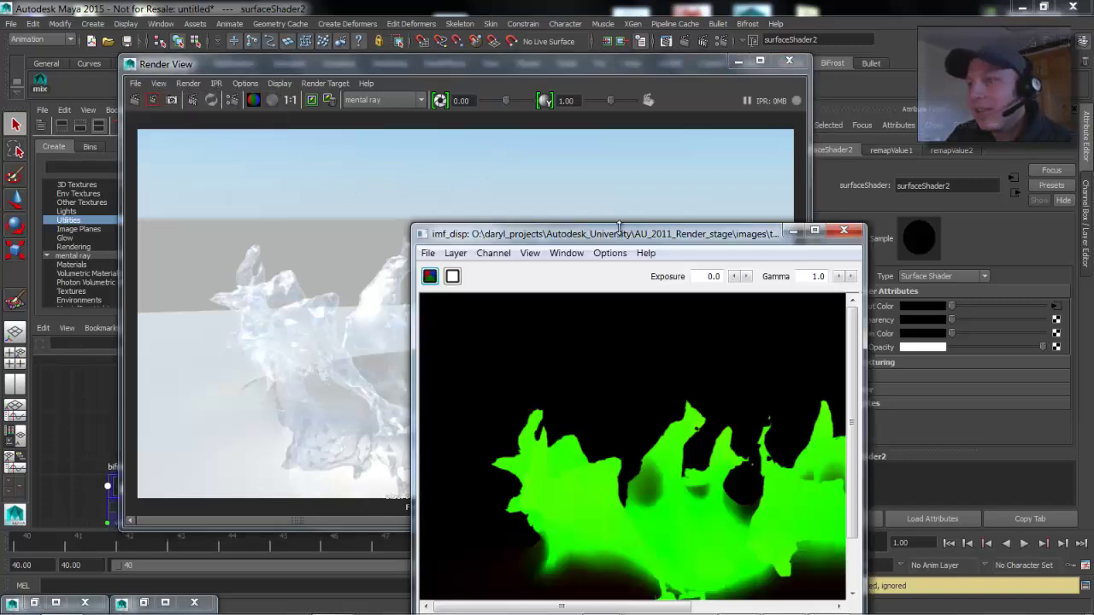
pyautogui.moveTo(619, 226); pyautogui.dragTo(359, 96)
# Enlarge the pass image window and compare its R and G channels one at a time
pyautogui.click(229, 120)
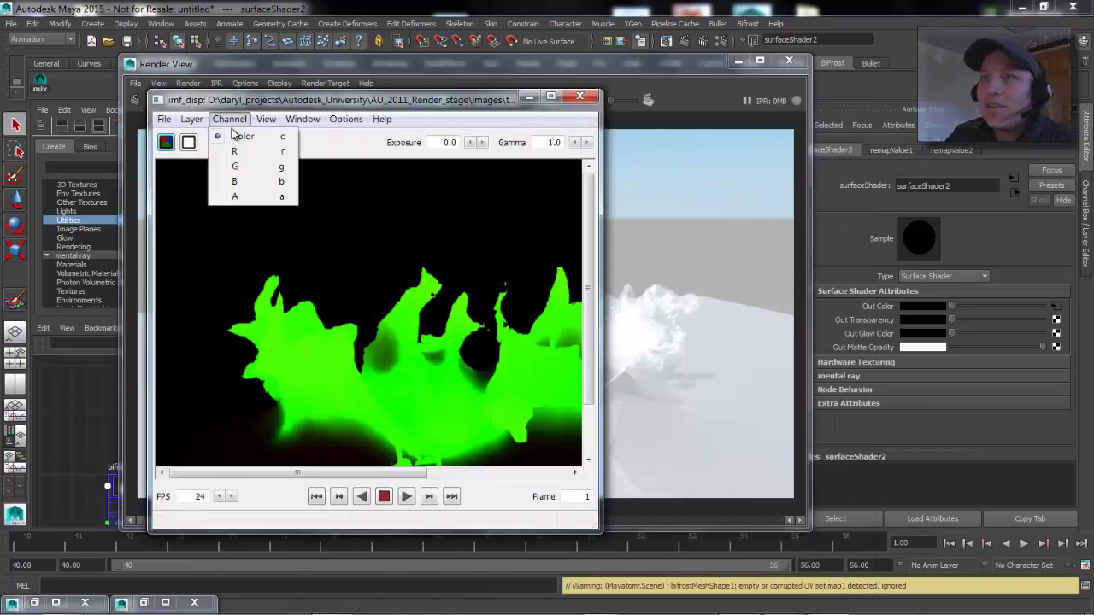
pyautogui.click(234, 151)
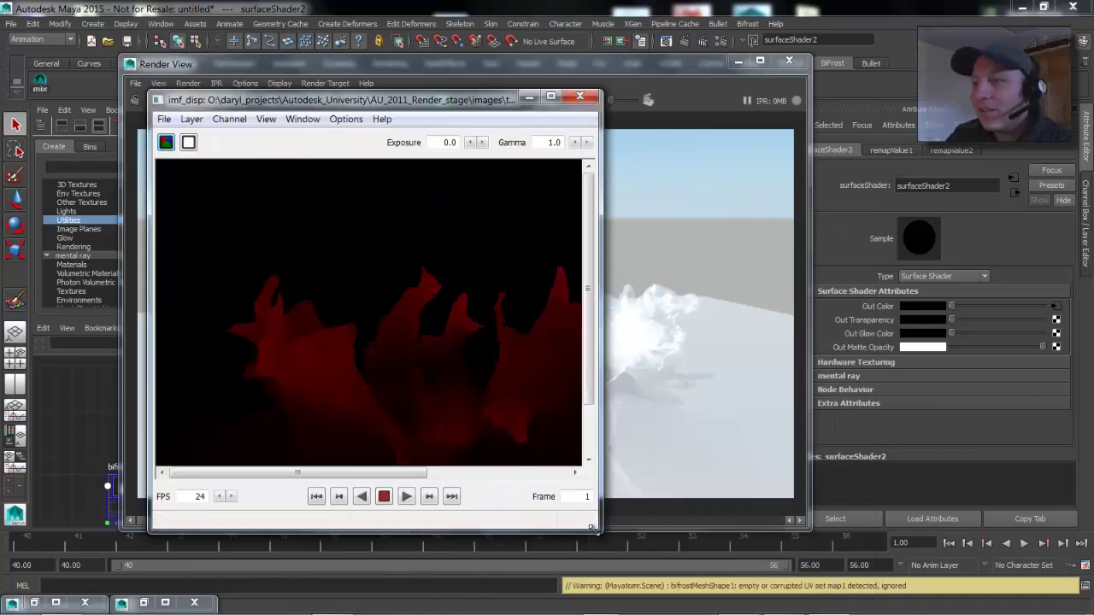
pyautogui.moveTo(592, 529); pyautogui.dragTo(865, 539)
pyautogui.click(227, 120)
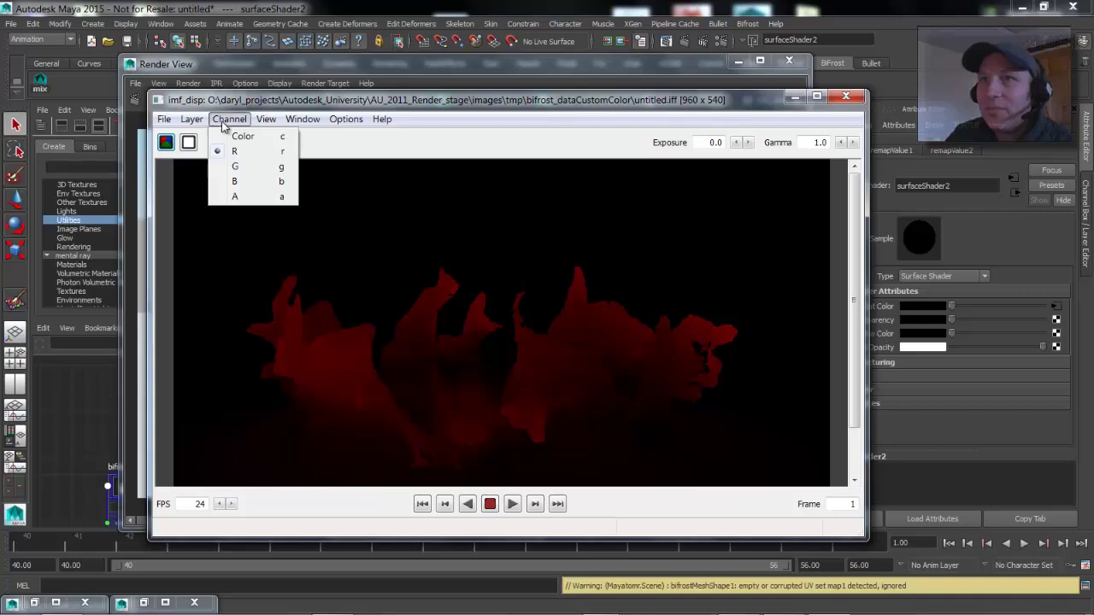
pyautogui.click(236, 166)
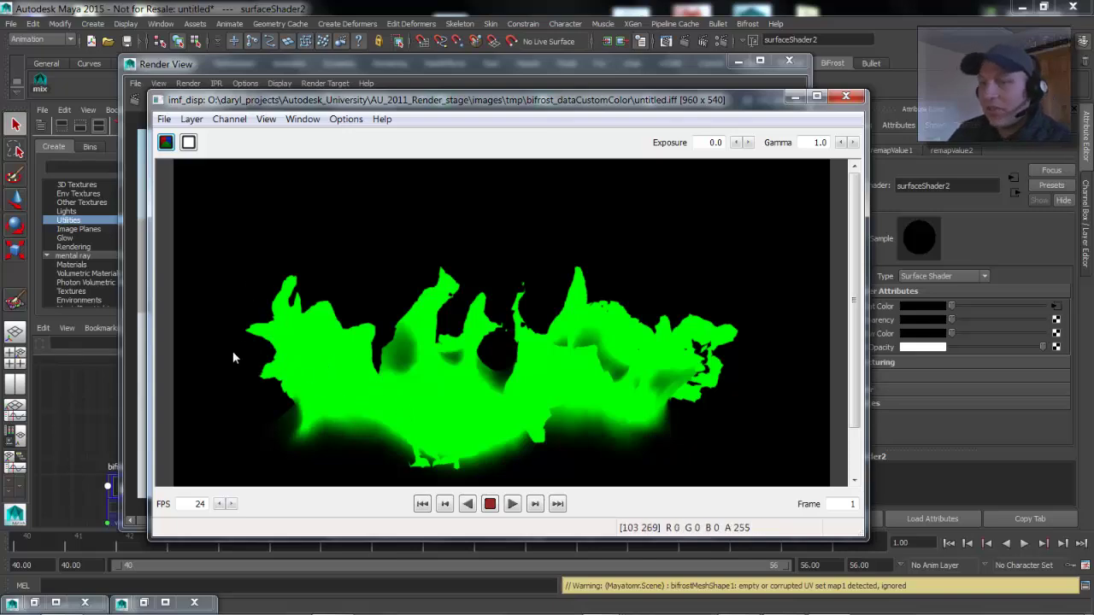
pyautogui.click(222, 120)
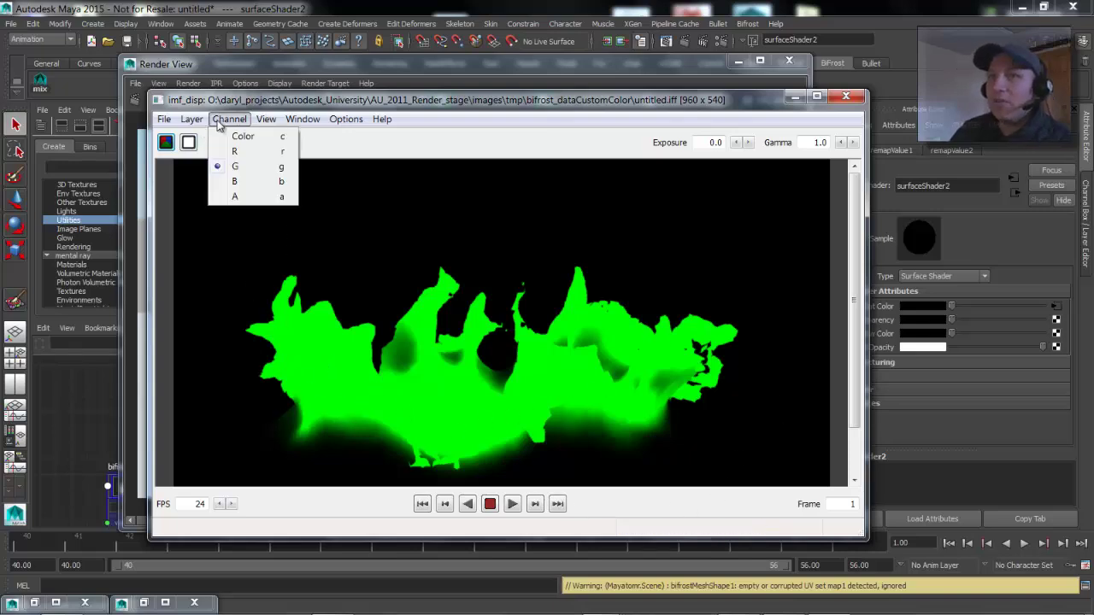
pyautogui.click(235, 151)
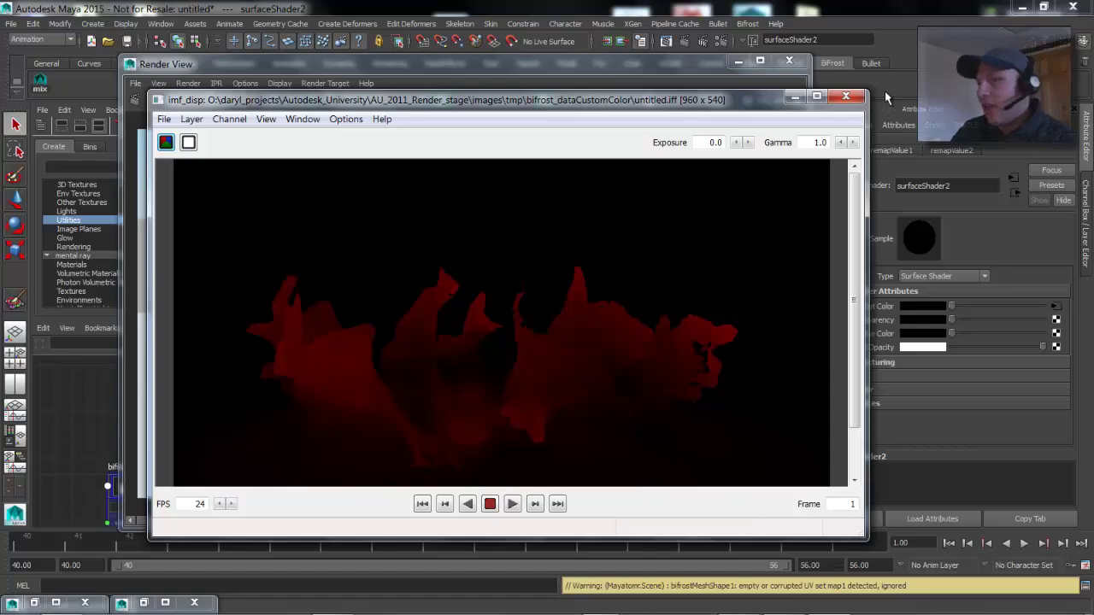
# Minimise the pass image and Render View windows, and shift the surfaceShader node slightly upward in the network
pyautogui.click(795, 95)
pyautogui.click(738, 61)
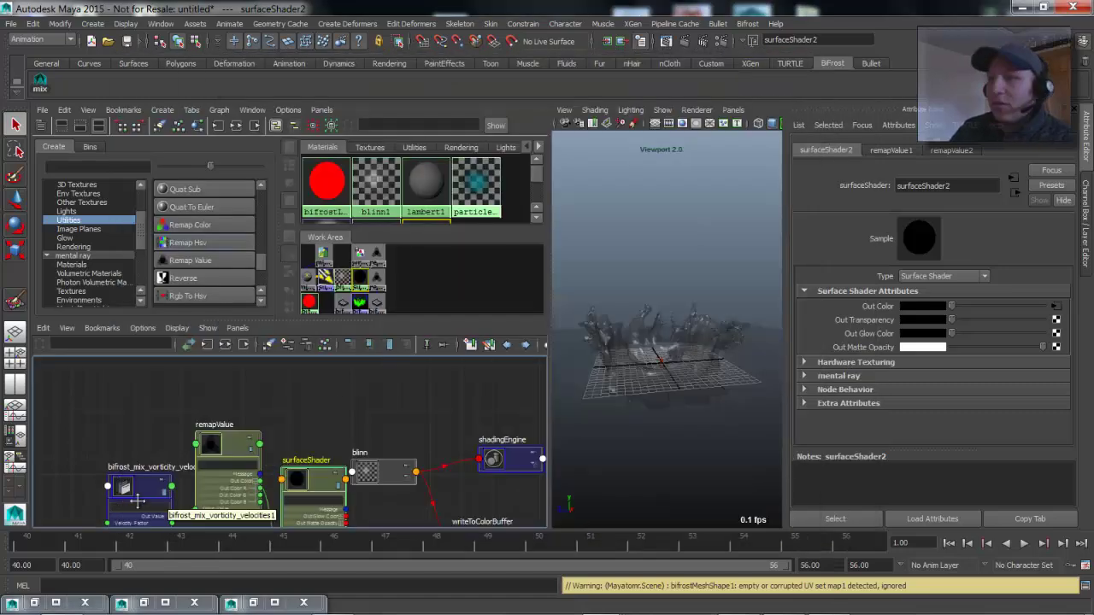
pyautogui.keyDown('alt'); pyautogui.moveTo(270, 445); pyautogui.dragTo(273, 381, button='middle'); pyautogui.keyUp('alt')
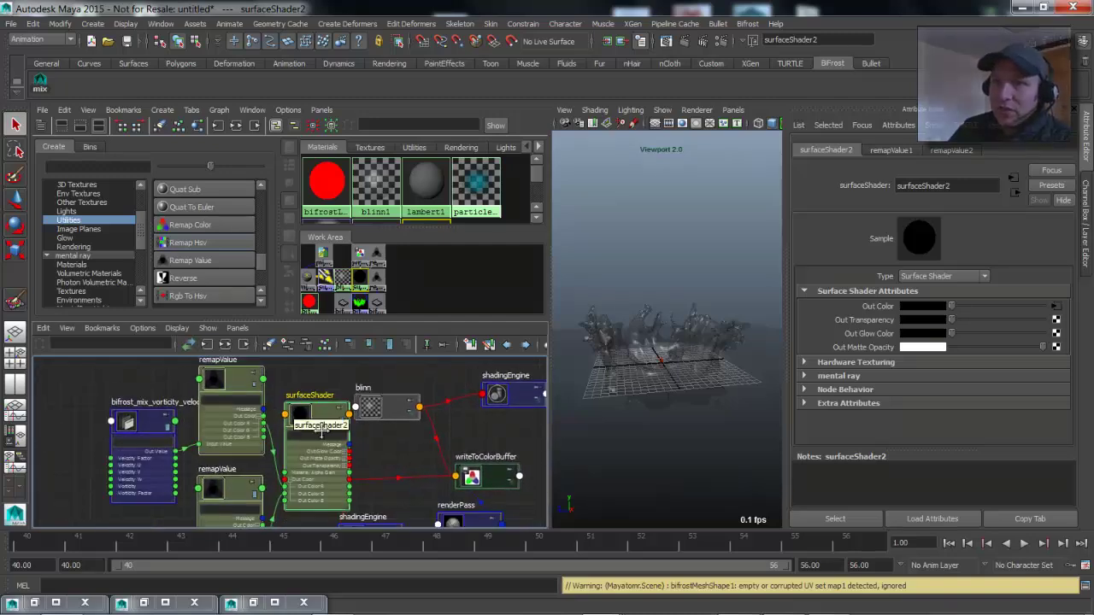
pyautogui.moveTo(321, 432); pyautogui.dragTo(315, 413)
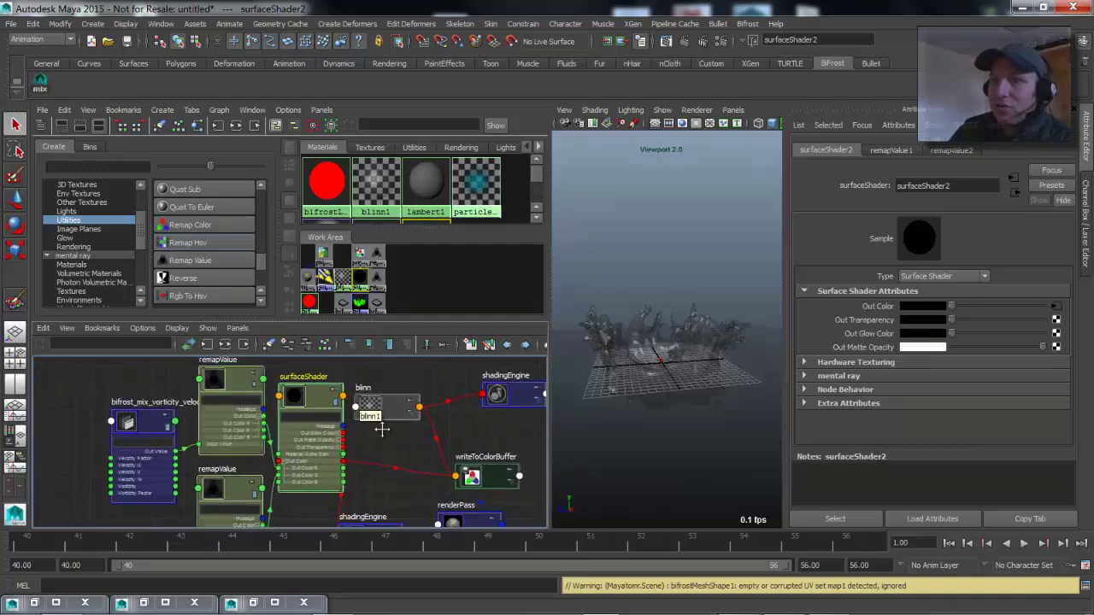
pyautogui.keyDown('alt'); pyautogui.moveTo(381, 429); pyautogui.dragTo(404, 434, button='middle'); pyautogui.keyUp('alt')
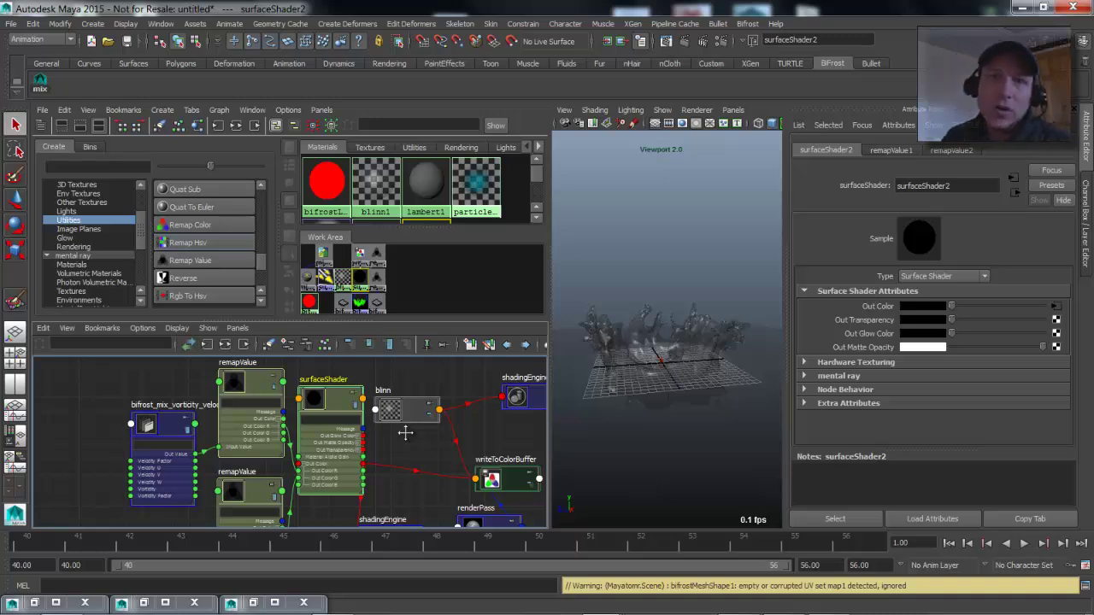
pyautogui.keyDown('alt'); pyautogui.moveTo(216, 465); pyautogui.dragTo(155, 454, button='middle'); pyautogui.keyUp('alt')
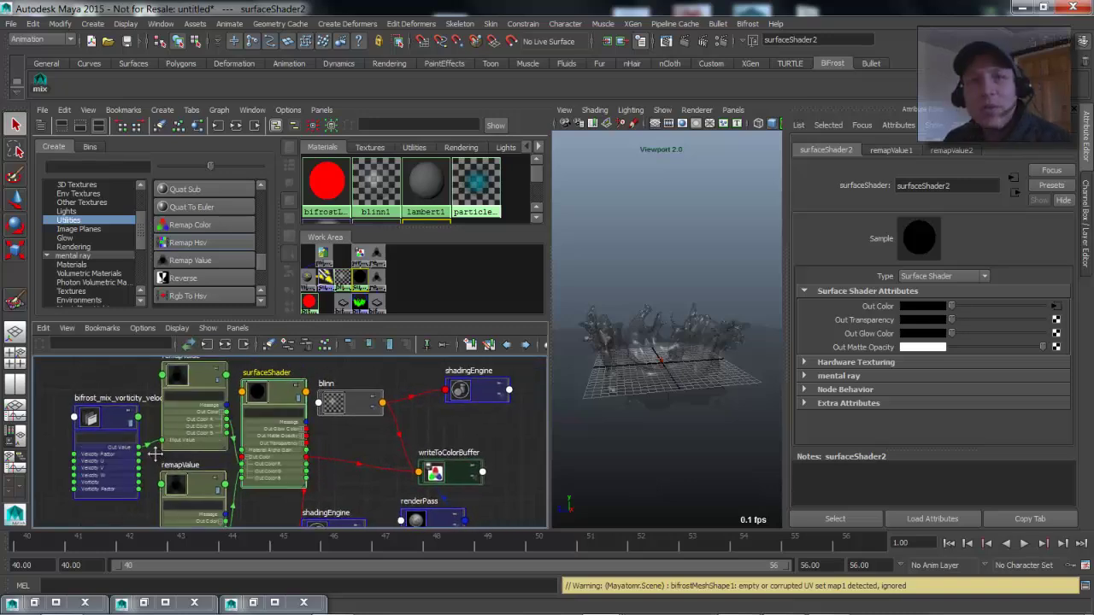